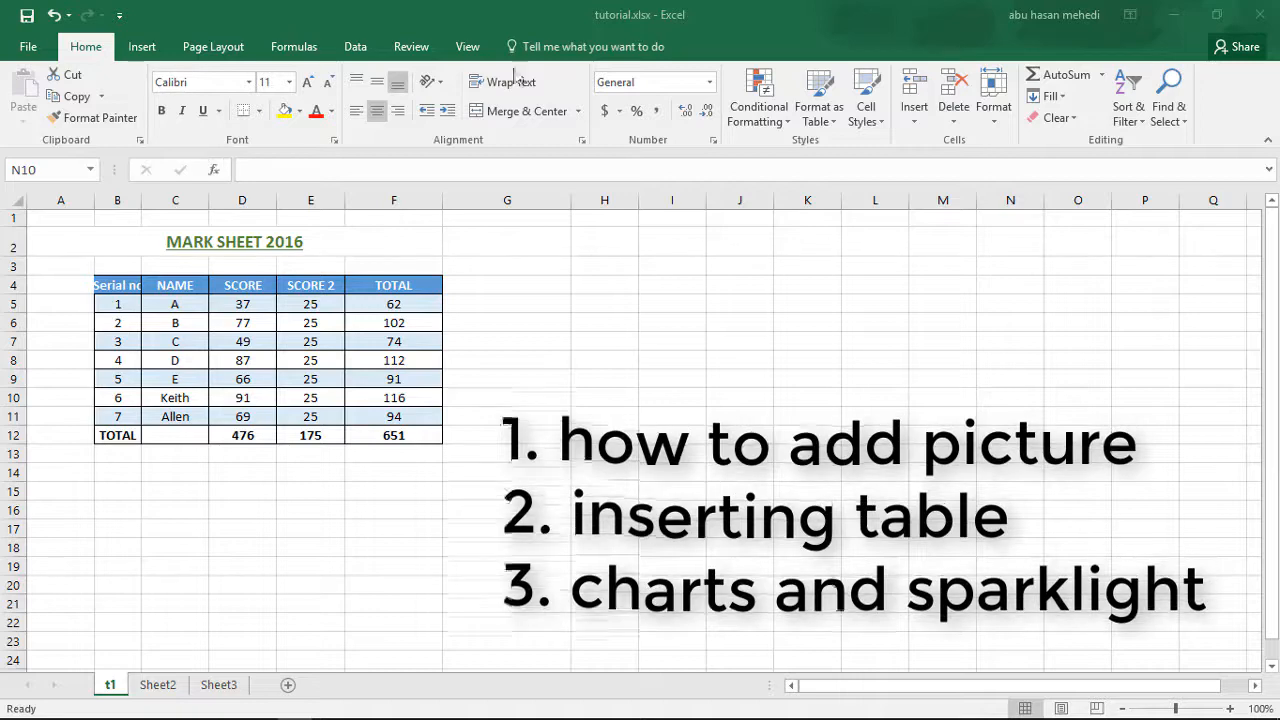
# - Insert the local picture PicsArt_12-12-09.13.17.png from the Downloads folder into sheet t1
pyautogui.click(142, 47)
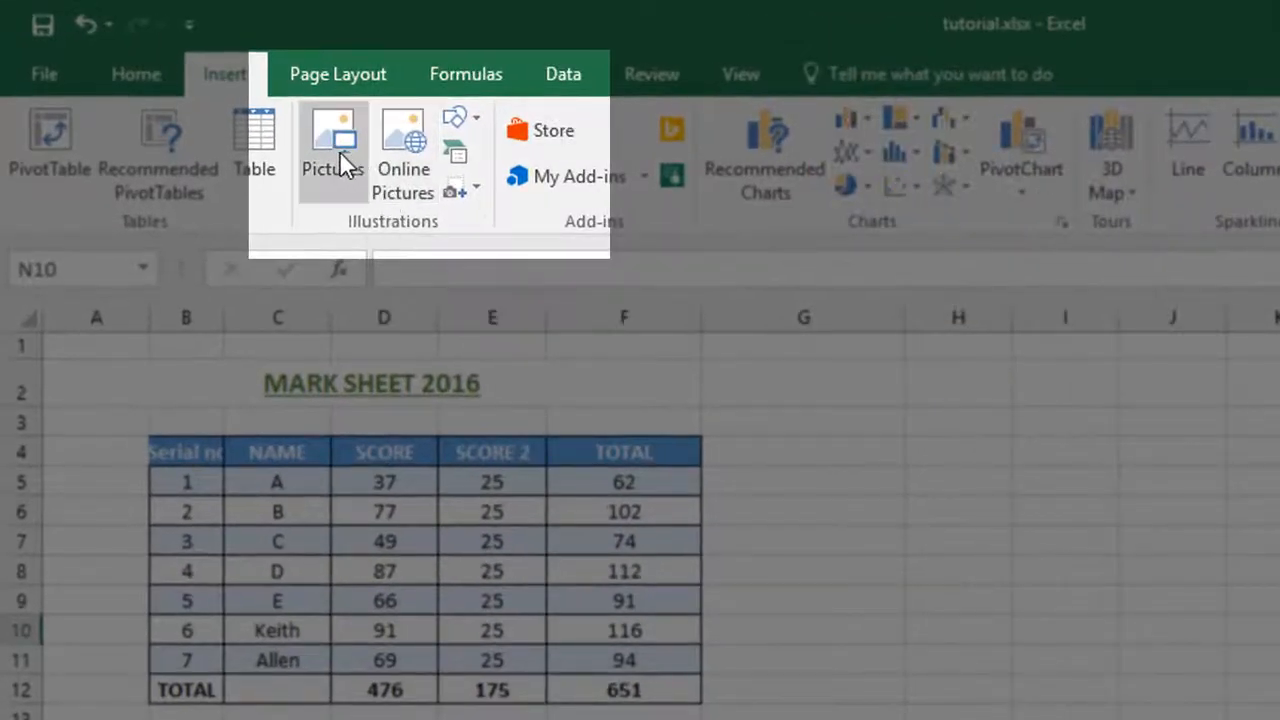
pyautogui.click(339, 150)
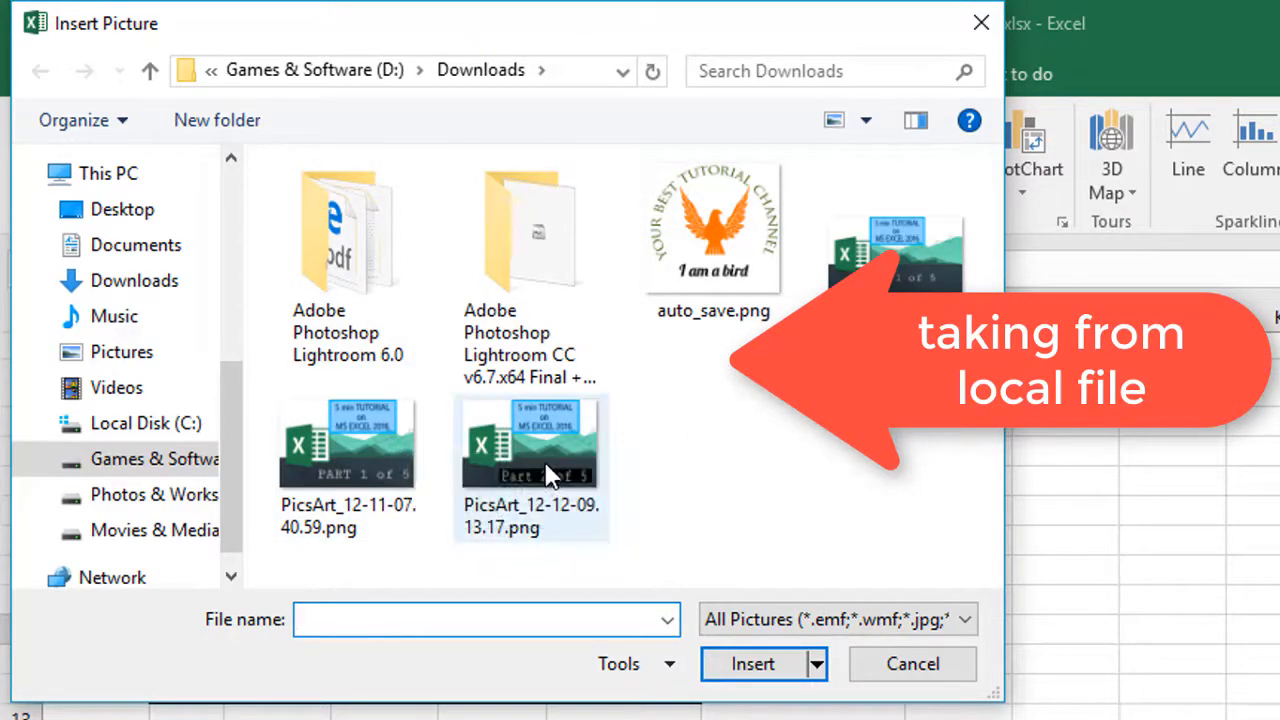
pyautogui.click(548, 476)
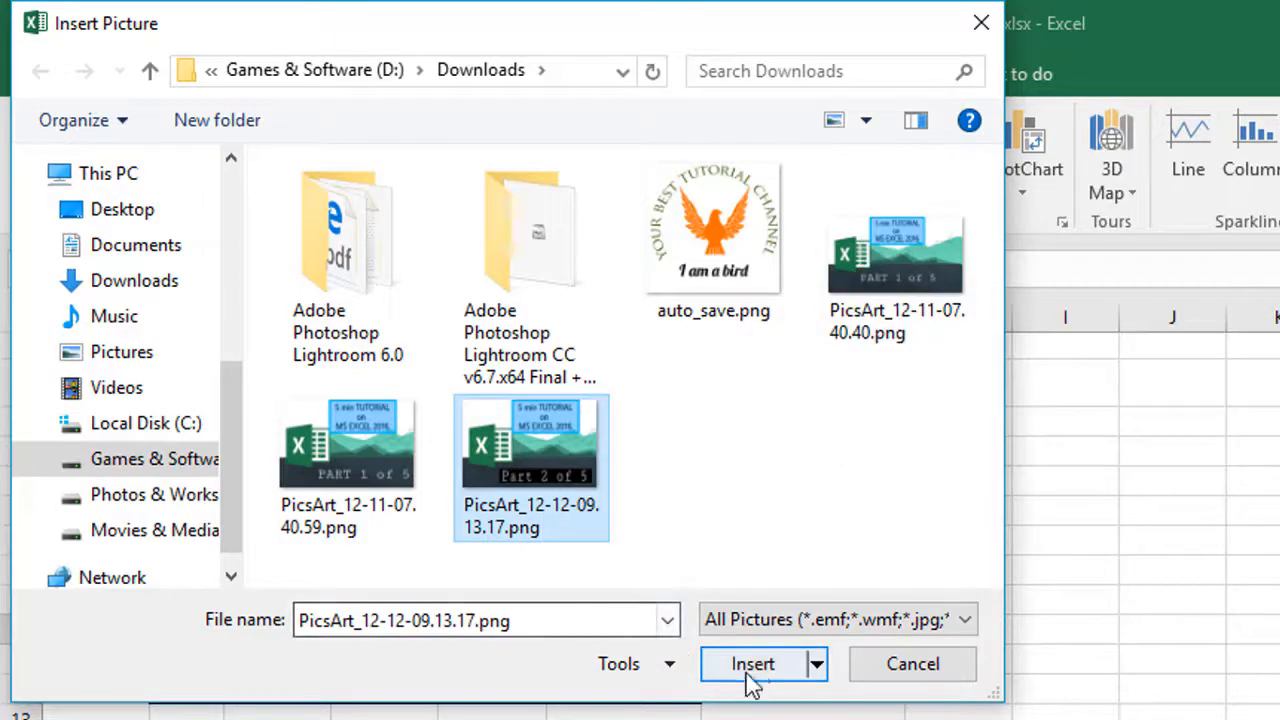
pyautogui.click(749, 668)
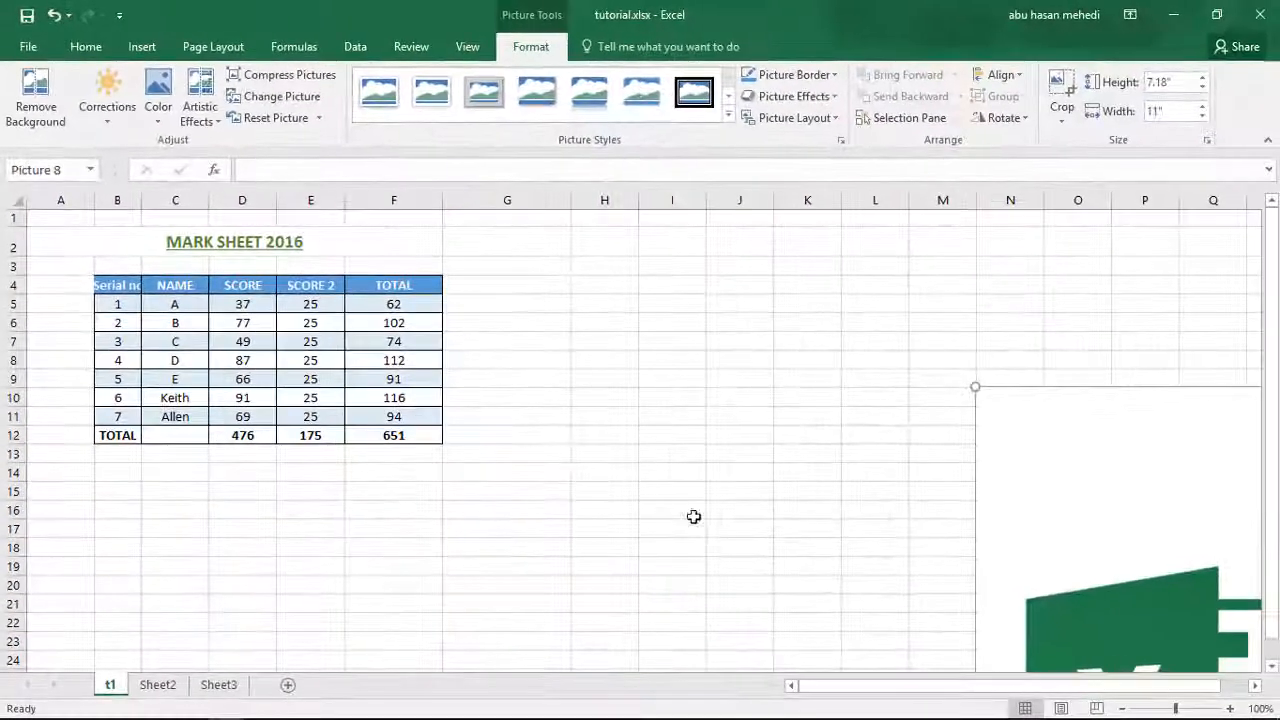
# - Shrink the inserted picture to about 1.98 by 3.04 inches and place it well to the right of the mark sheet, from column M onward
pyautogui.moveTo(914, 394); pyautogui.dragTo(591, 397)
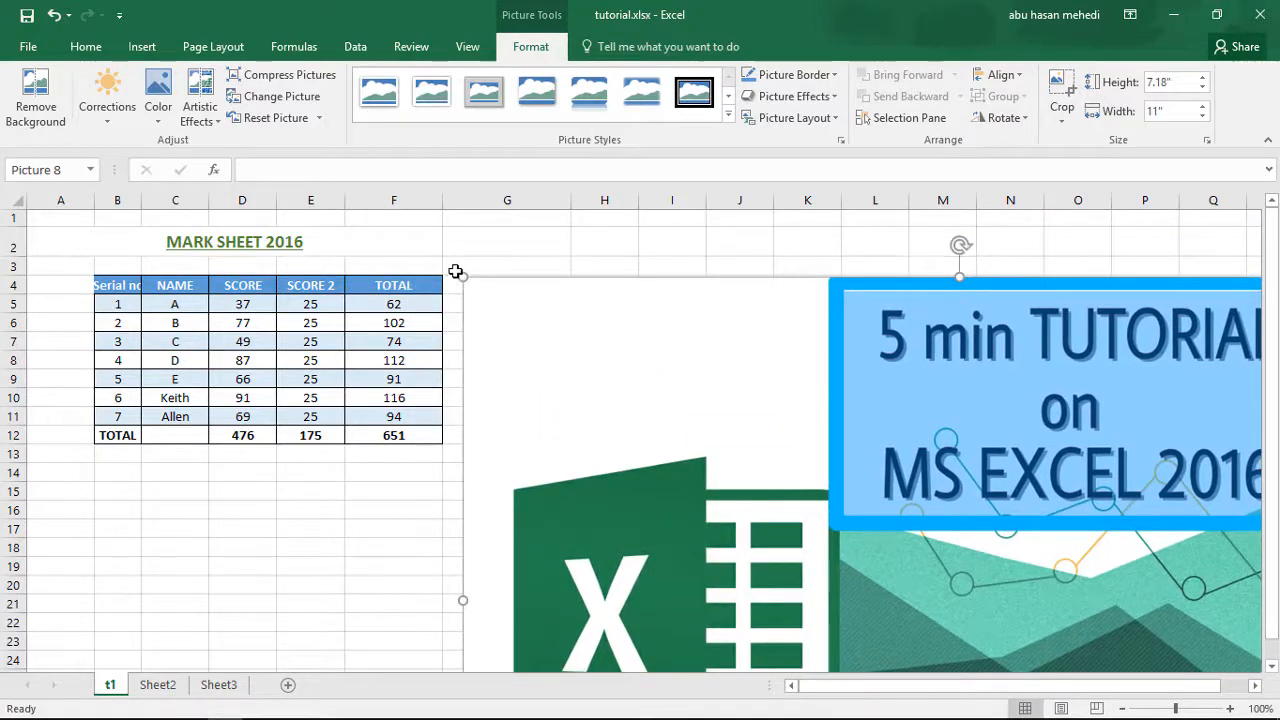
pyautogui.moveTo(455, 272); pyautogui.dragTo(789, 477)
pyautogui.moveTo(1138, 645); pyautogui.dragTo(757, 392)
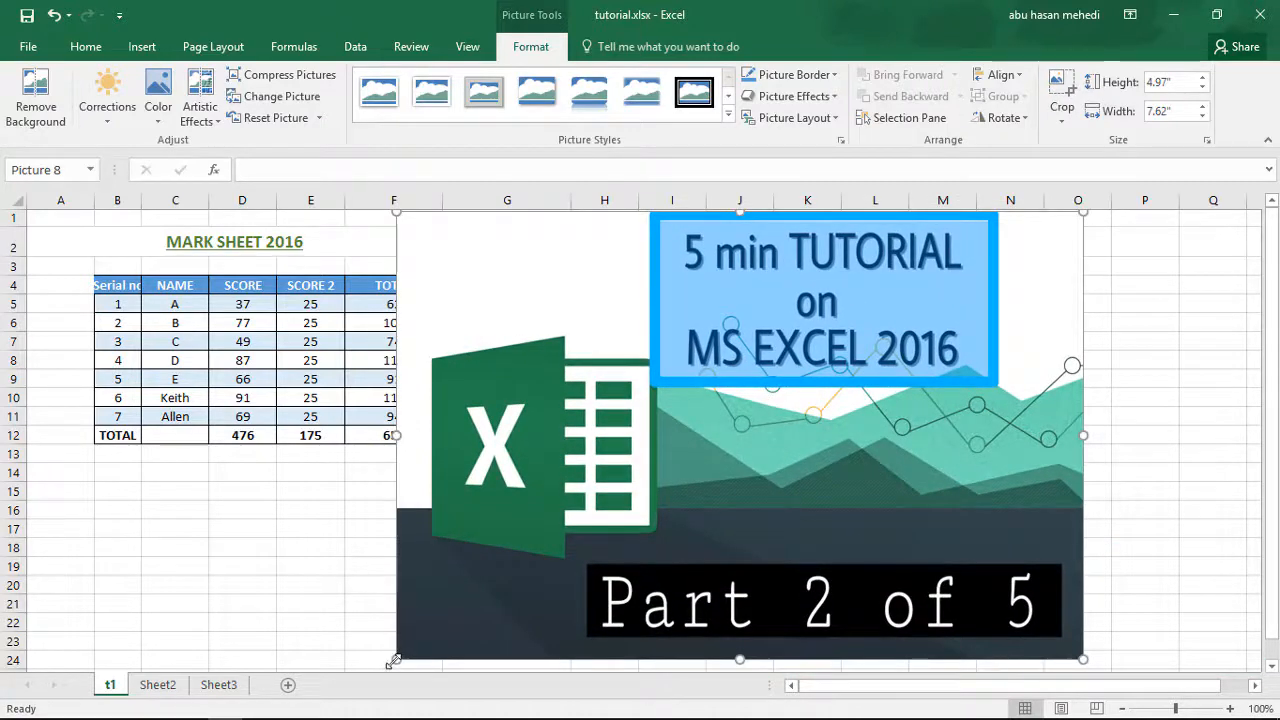
pyautogui.moveTo(392, 660); pyautogui.dragTo(665, 484)
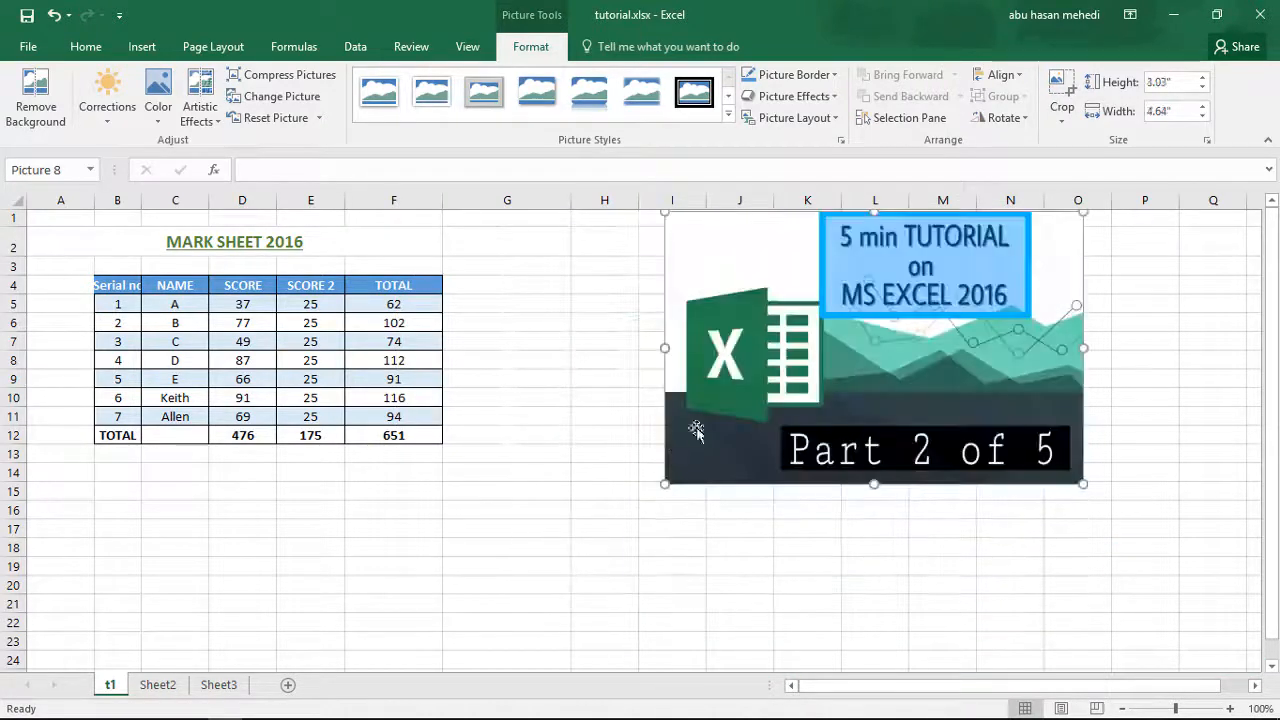
pyautogui.moveTo(776, 382); pyautogui.dragTo(880, 500)
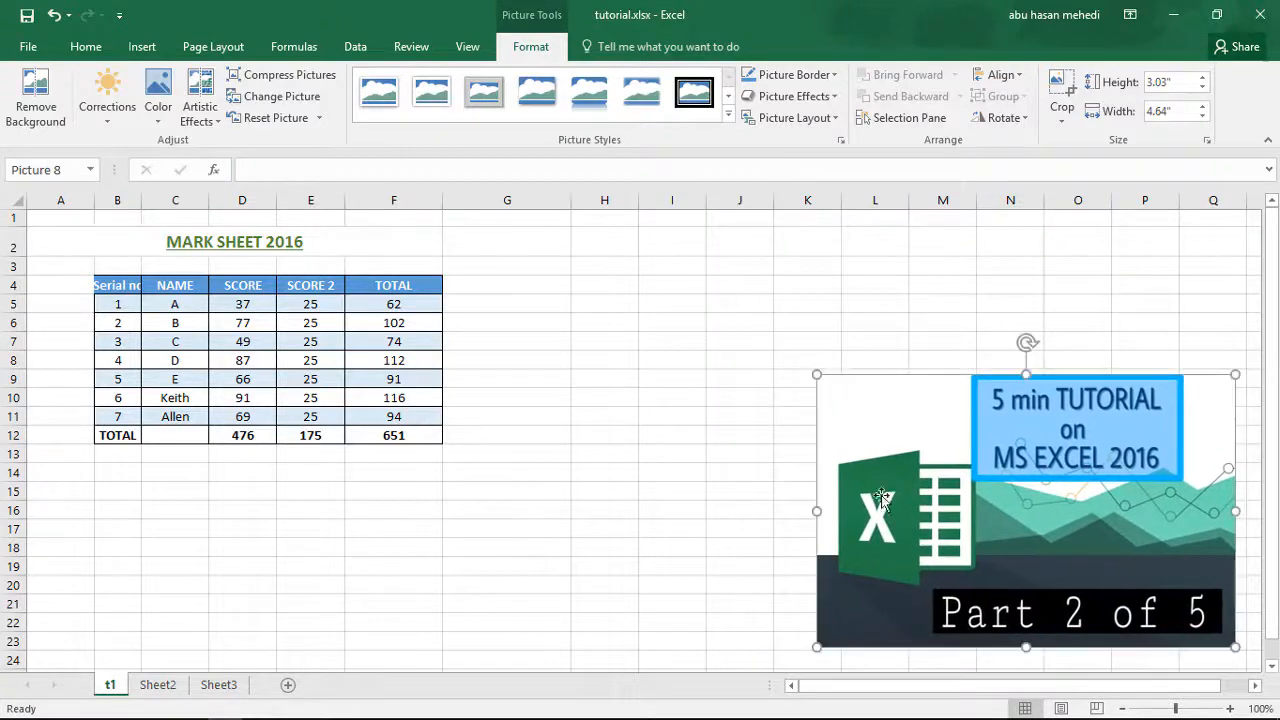
pyautogui.moveTo(820, 375); pyautogui.dragTo(1041, 468)
pyautogui.moveTo(1049, 531); pyautogui.dragTo(1052, 294)
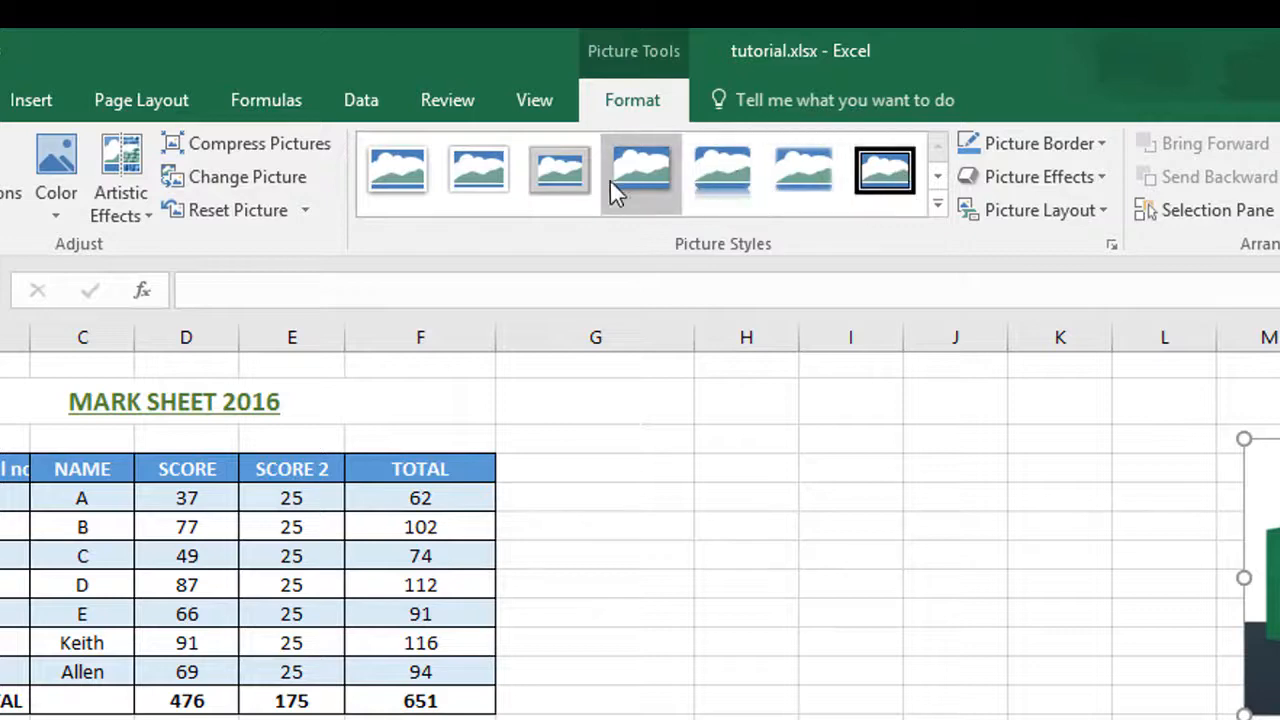
# - Give the picture a black-framed picture style, plus the fourth preset effect in the first row of Presets
pyautogui.click(939, 208)
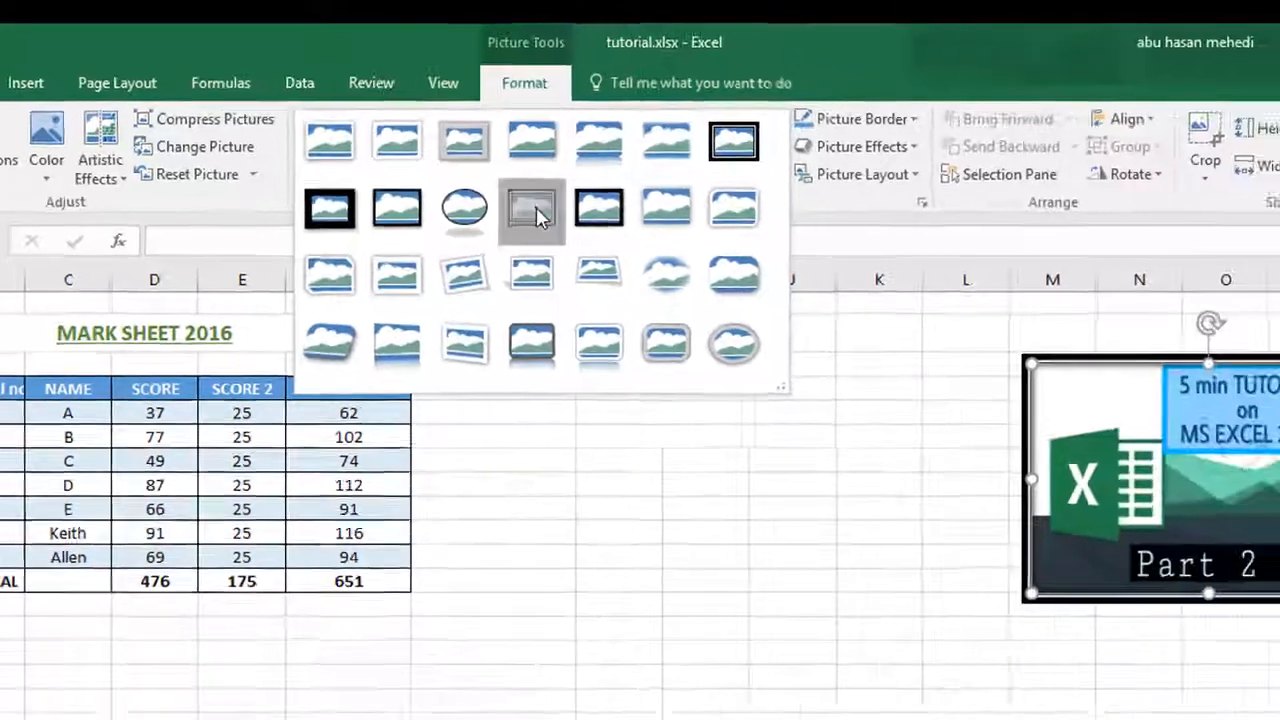
pyautogui.click(648, 258)
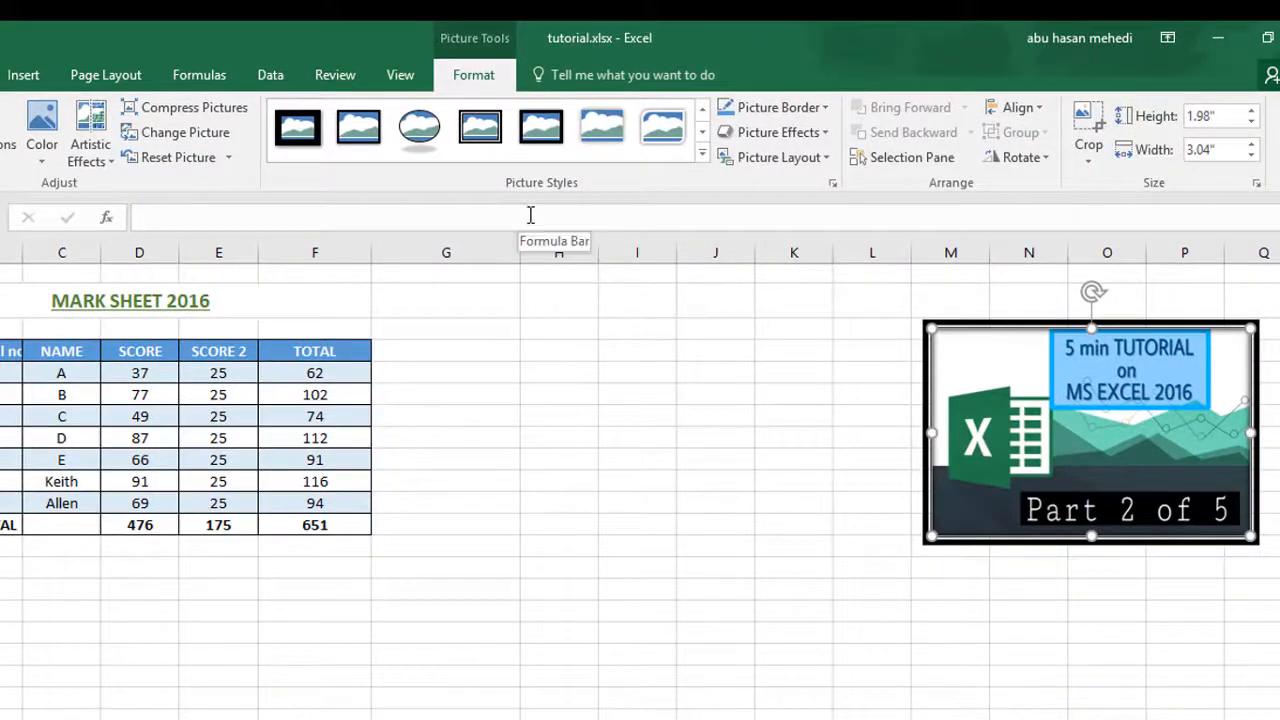
pyautogui.click(770, 141)
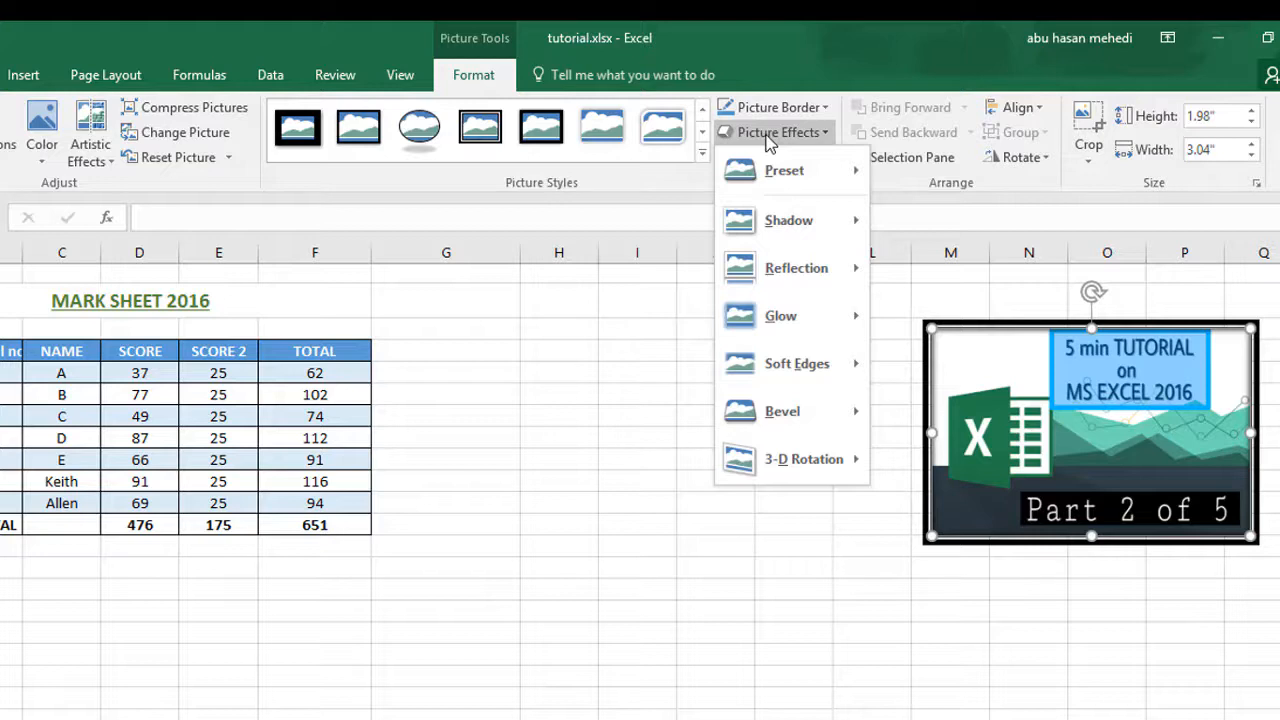
pyautogui.moveTo(772, 188)
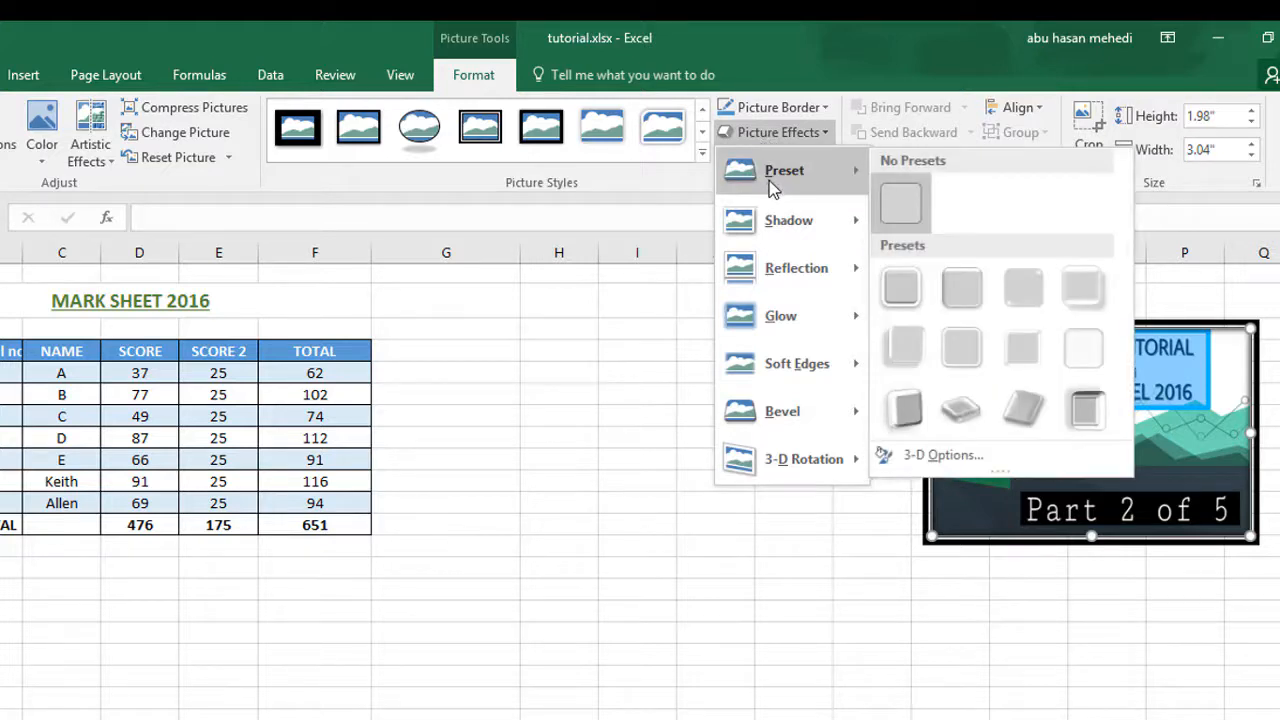
pyautogui.click(1092, 307)
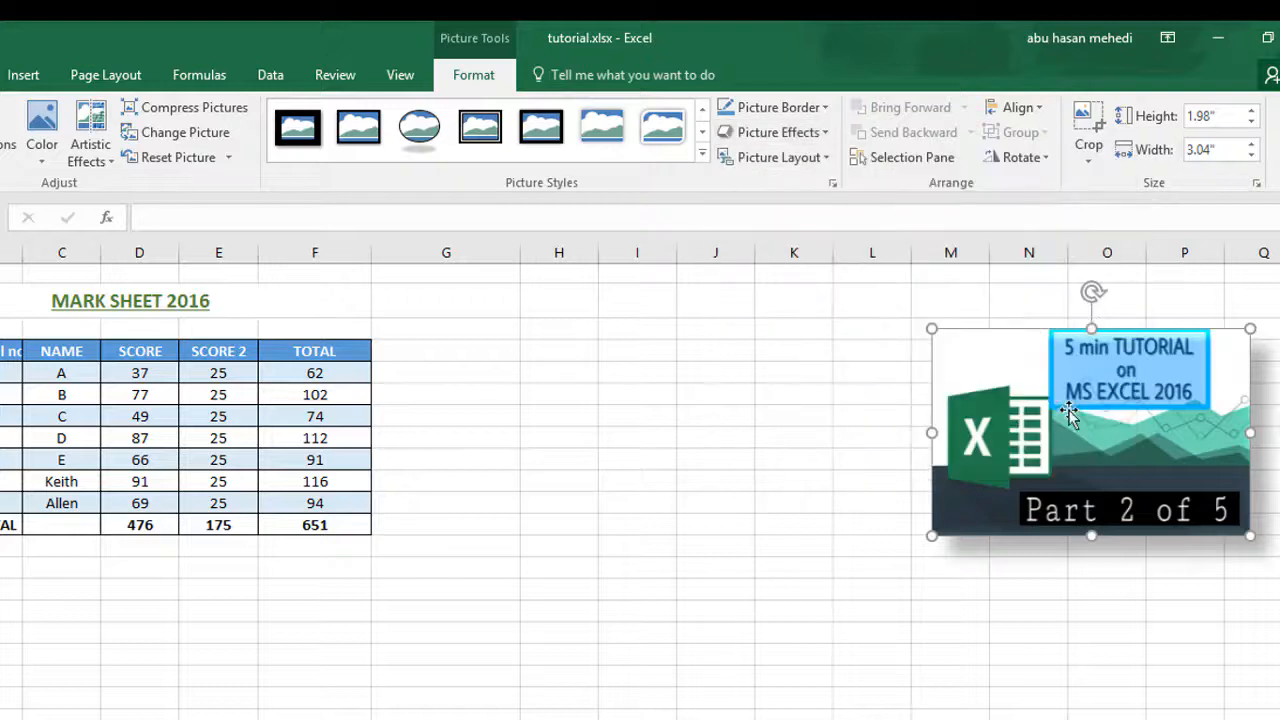
# - Reduce the picture to about 1.57 by 2.41 inches and shift it slightly up and to the right
pyautogui.moveTo(931, 535); pyautogui.dragTo(999, 486)
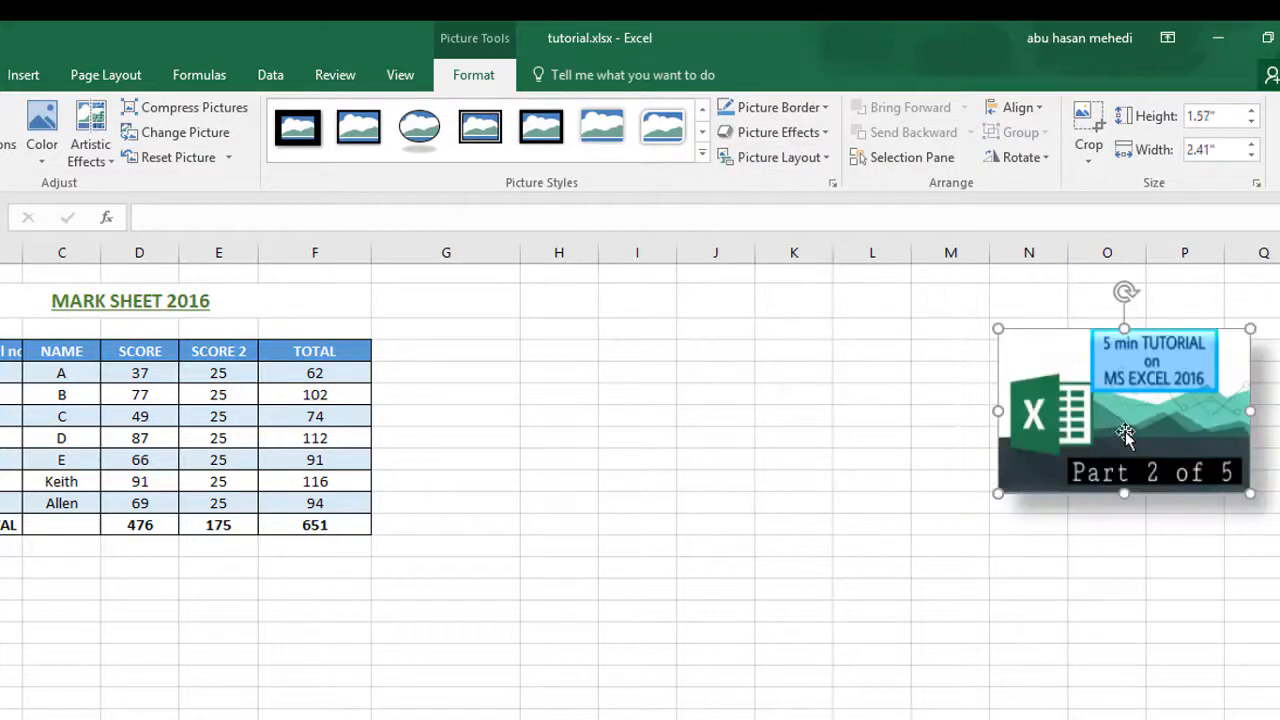
pyautogui.moveTo(1128, 434); pyautogui.dragTo(1159, 402)
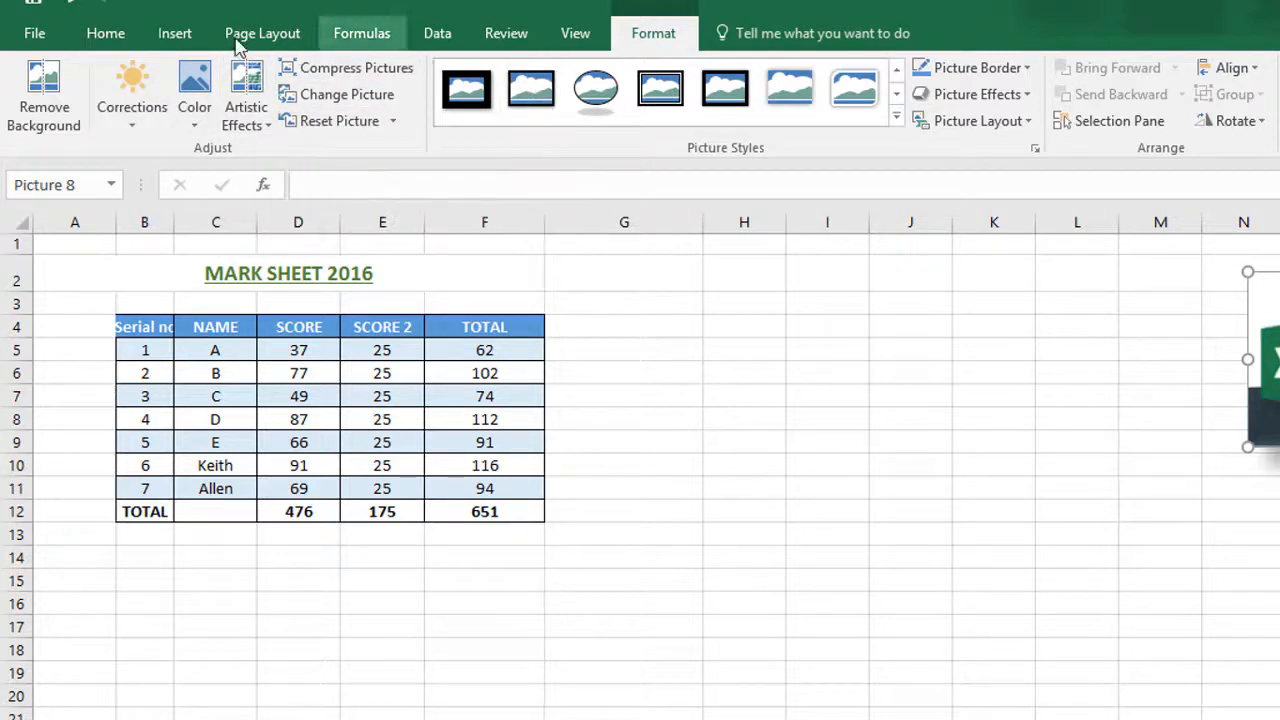
# - Try to insert an online picture, and close the dialog
pyautogui.click(178, 34)
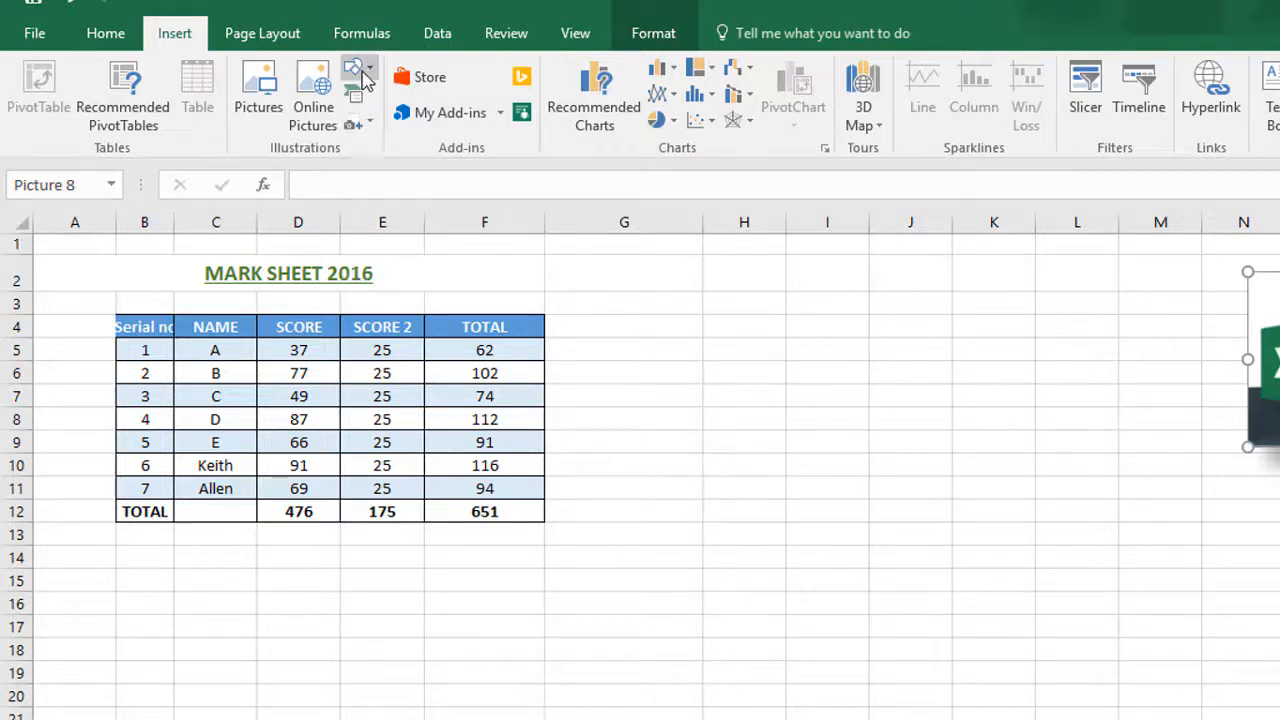
pyautogui.click(371, 124)
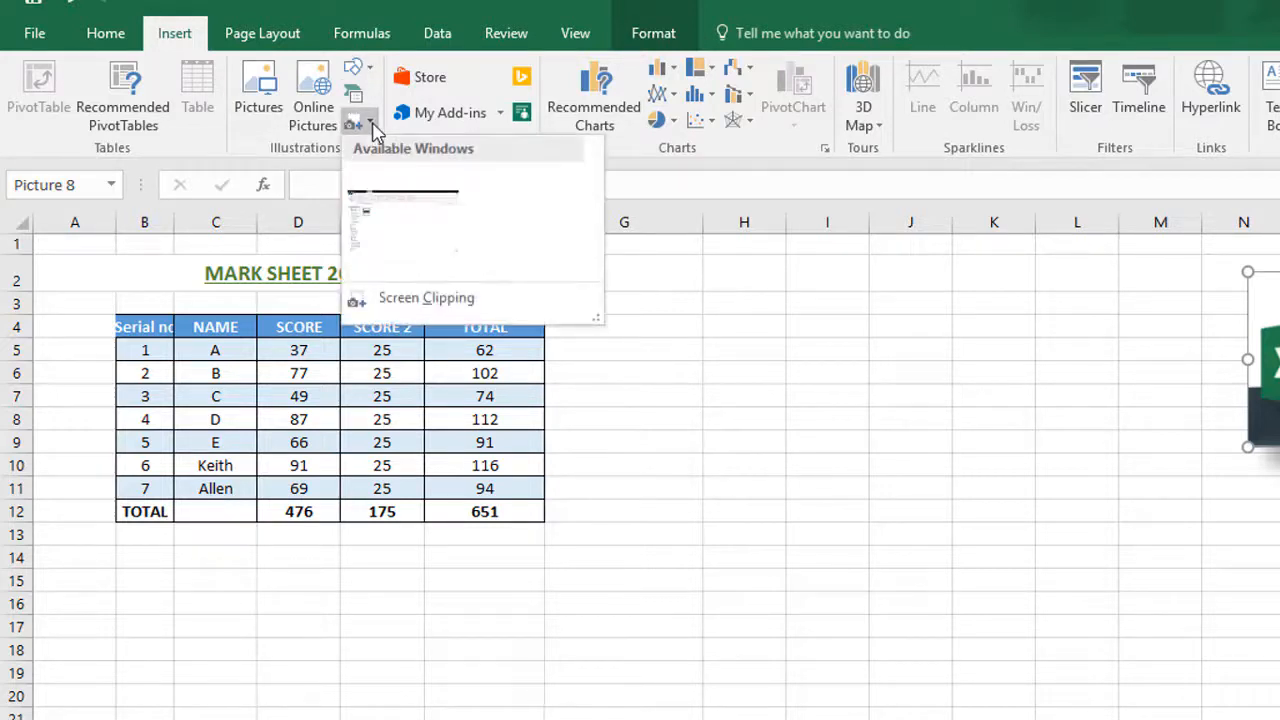
pyautogui.click(323, 127)
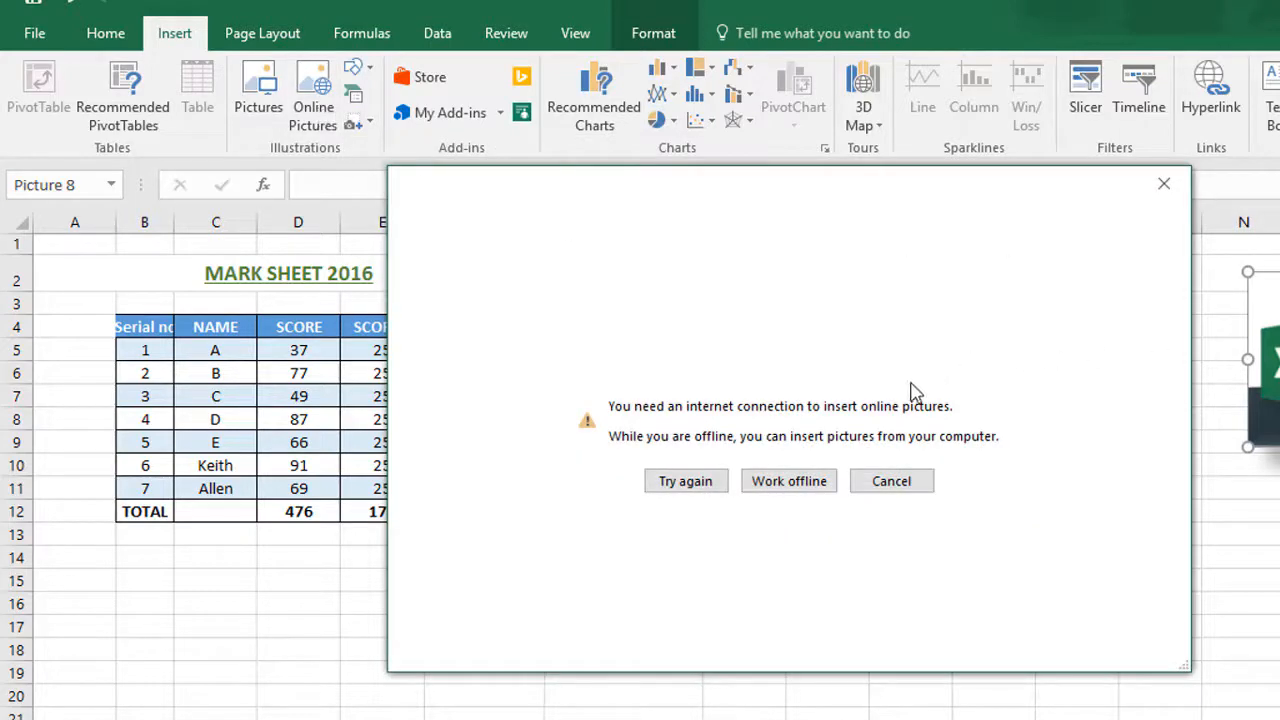
pyautogui.click(1165, 186)
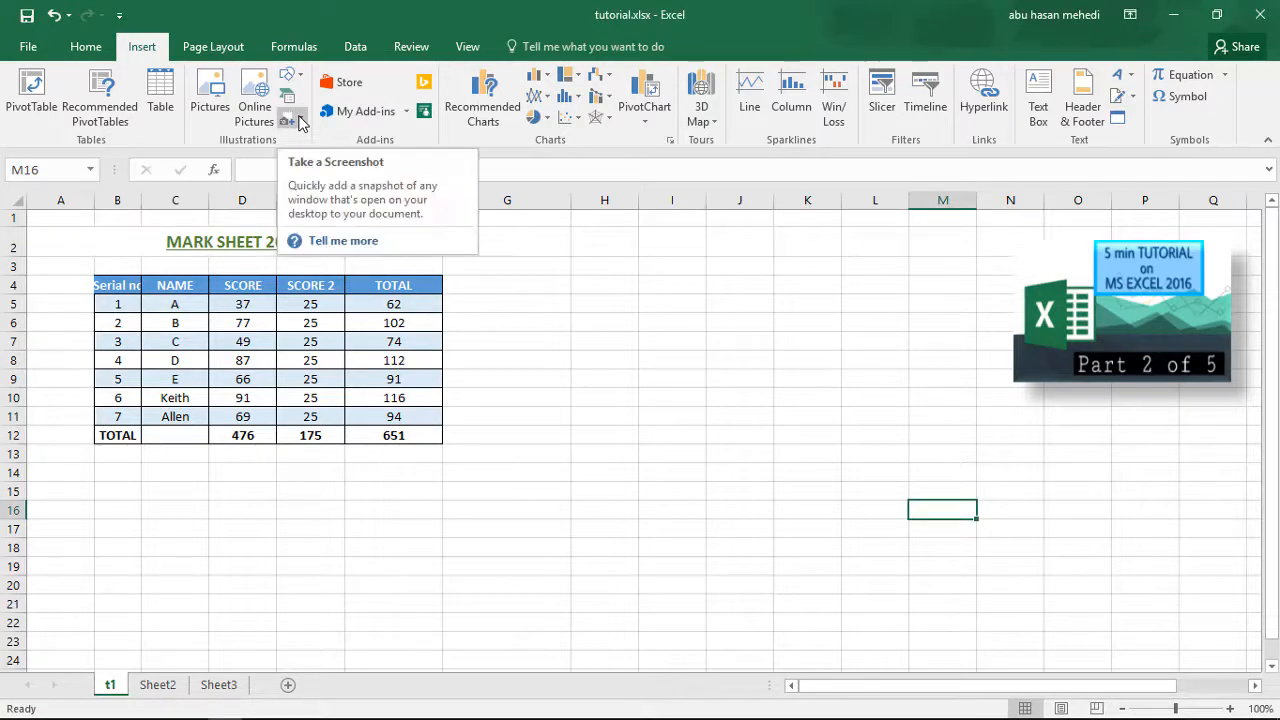
# - Minimize the workbook and the open folder window, and open the EXCEL 1 folder on the desktop as the screenshot source
pyautogui.click(299, 121)
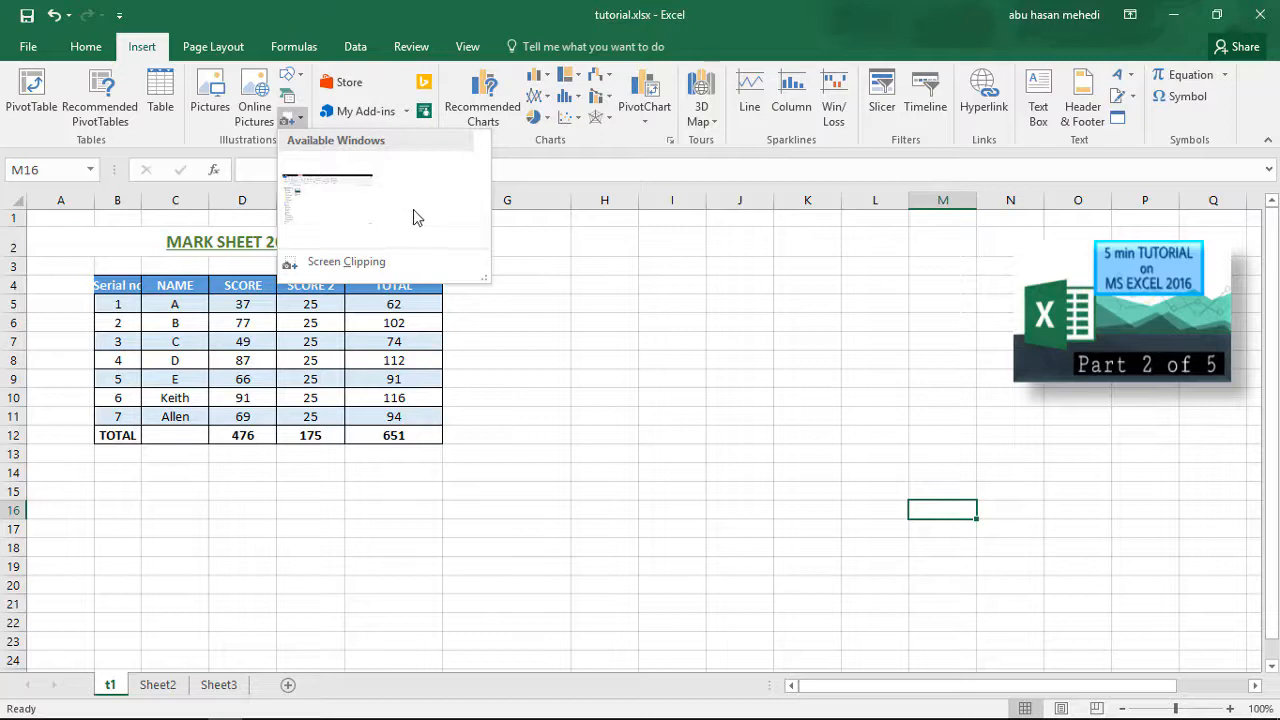
pyautogui.click(296, 120)
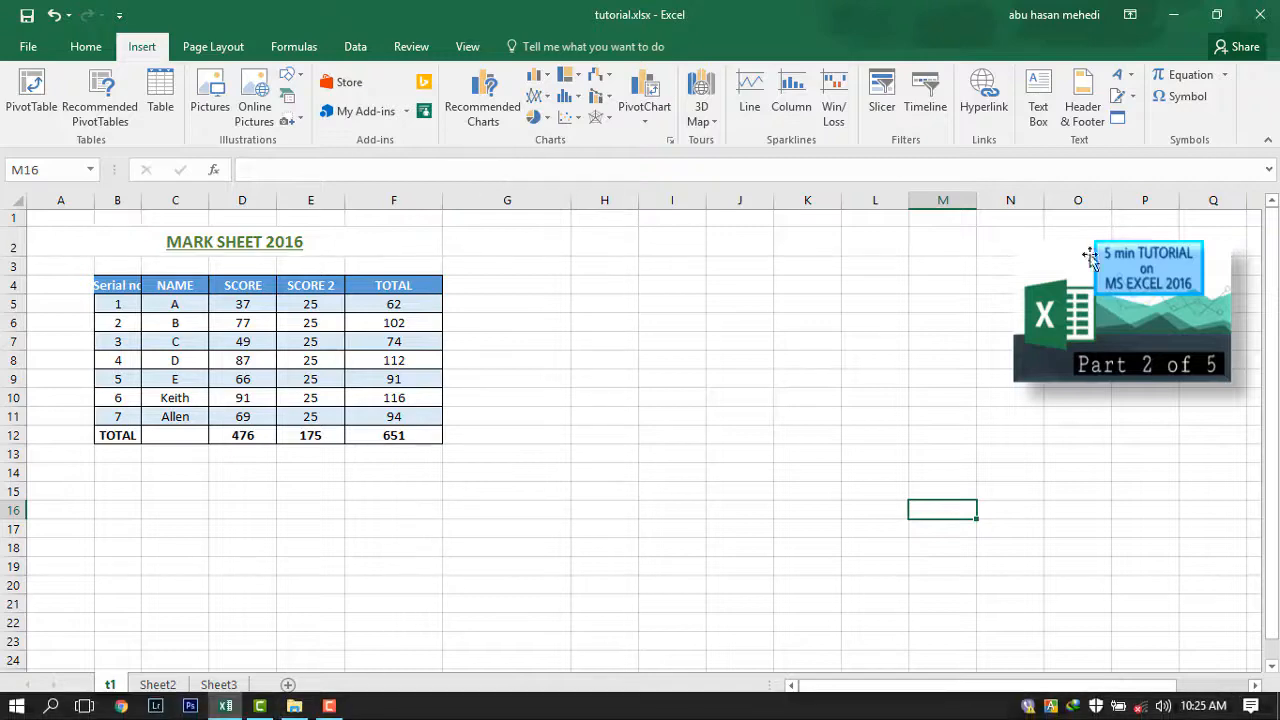
pyautogui.click(1176, 14)
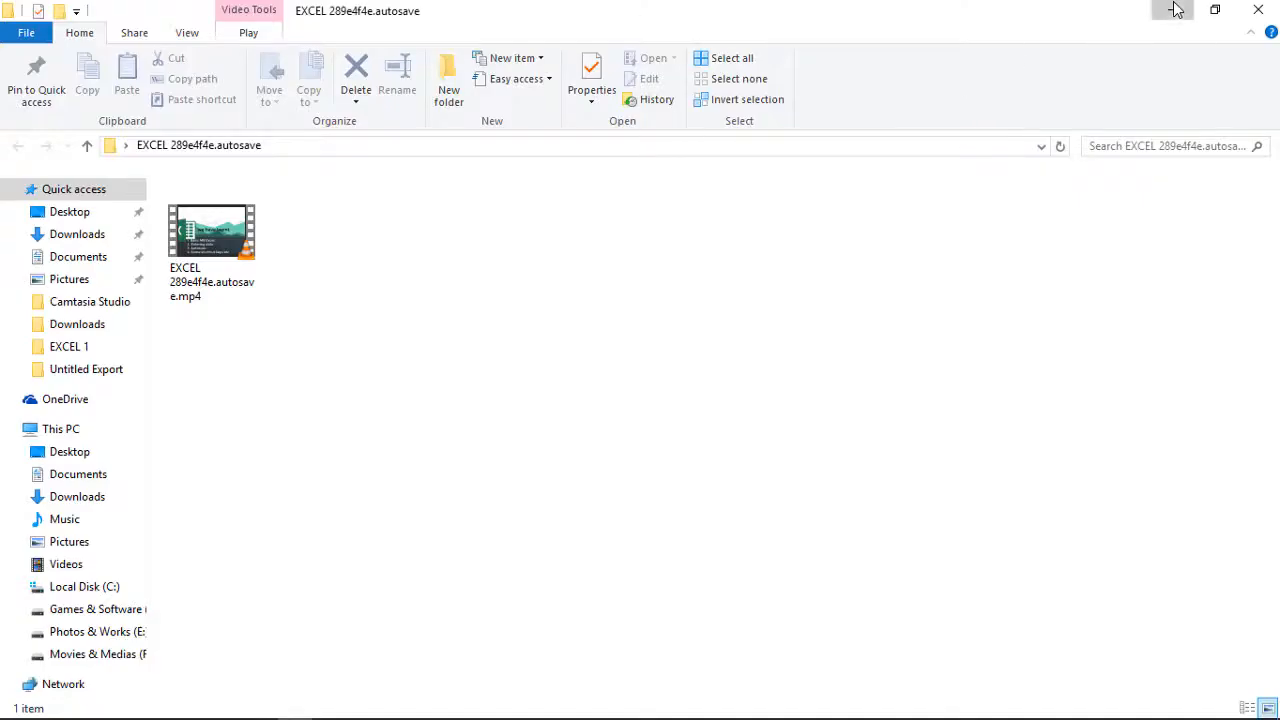
pyautogui.click(1176, 10)
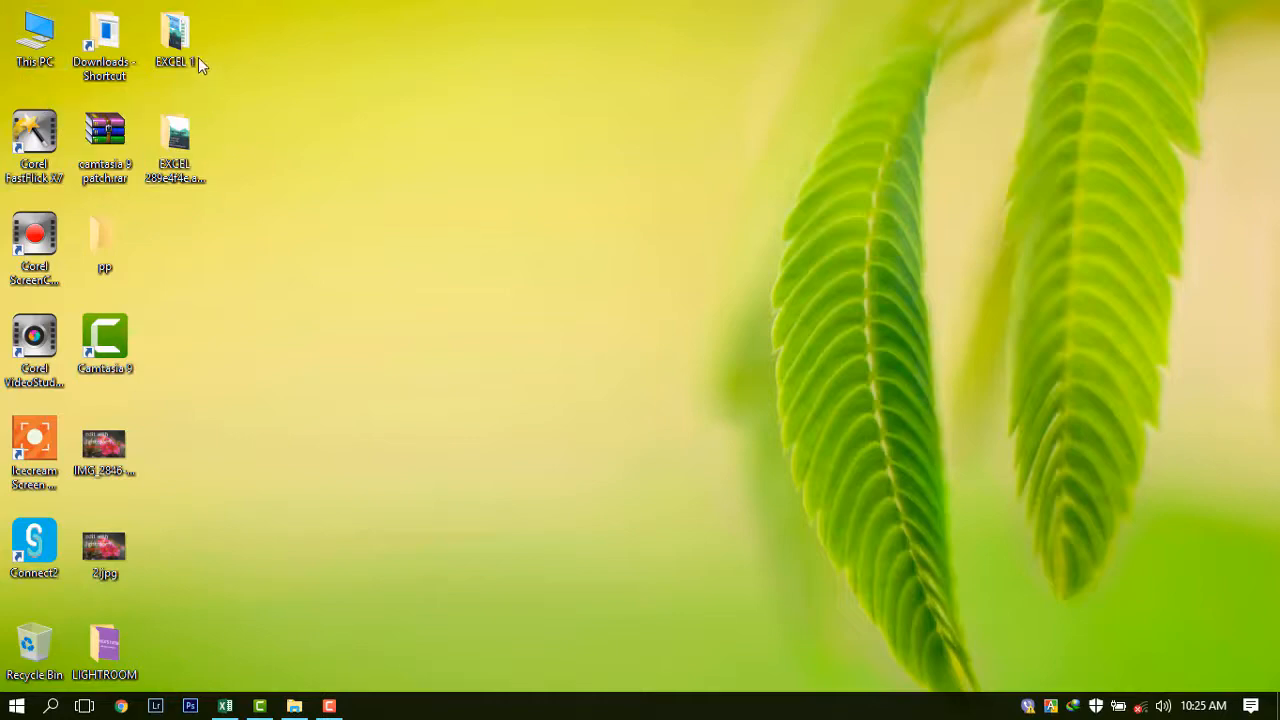
pyautogui.doubleClick(175, 45)
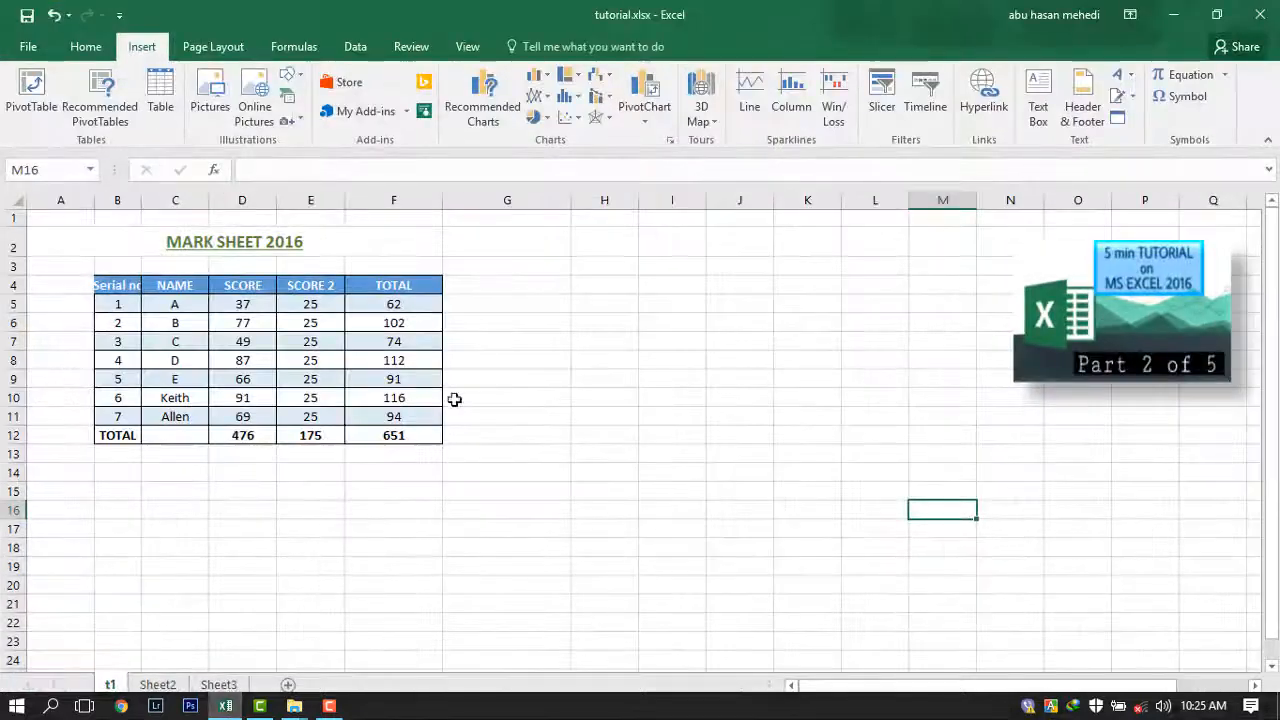
# - Insert a screen clipping of the EXCEL 1.mp4 and tutorial.xlsx file entries into the sheet and place it below the picture
pyautogui.click(302, 122)
pyautogui.click(300, 262)
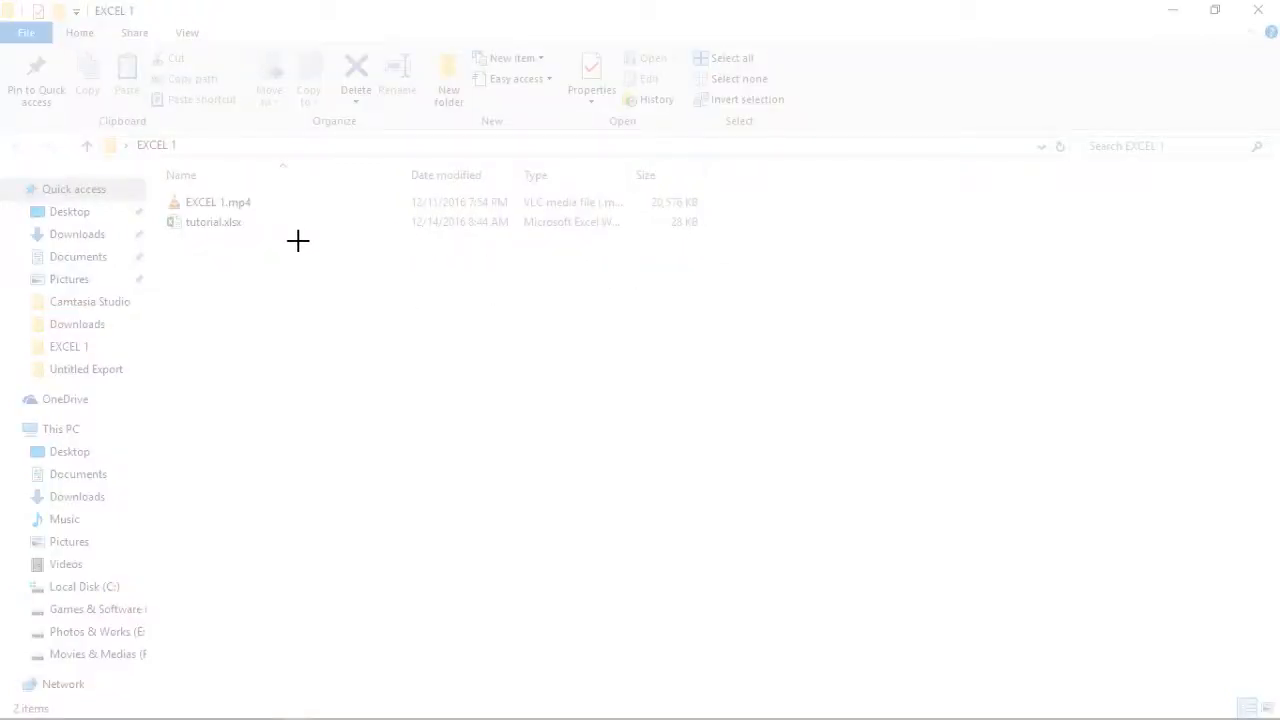
pyautogui.moveTo(237, 231); pyautogui.dragTo(154, 183)
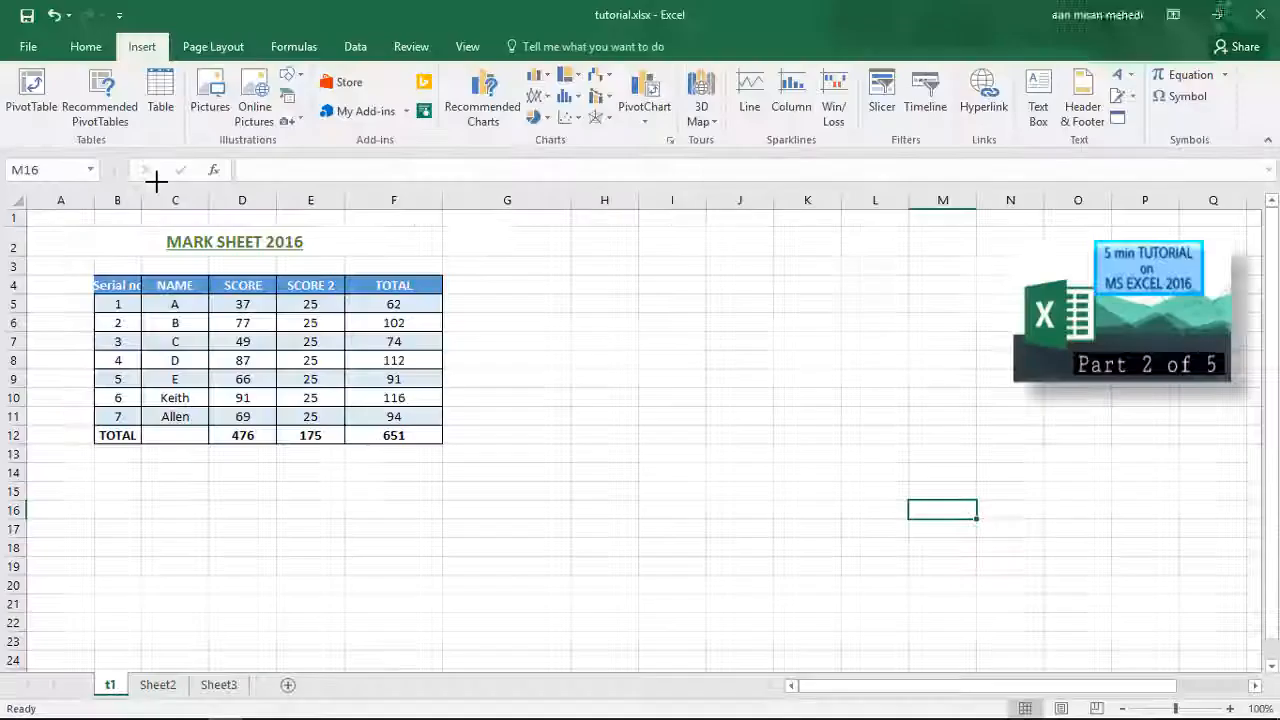
pyautogui.hotkey('ctrl', 'v')
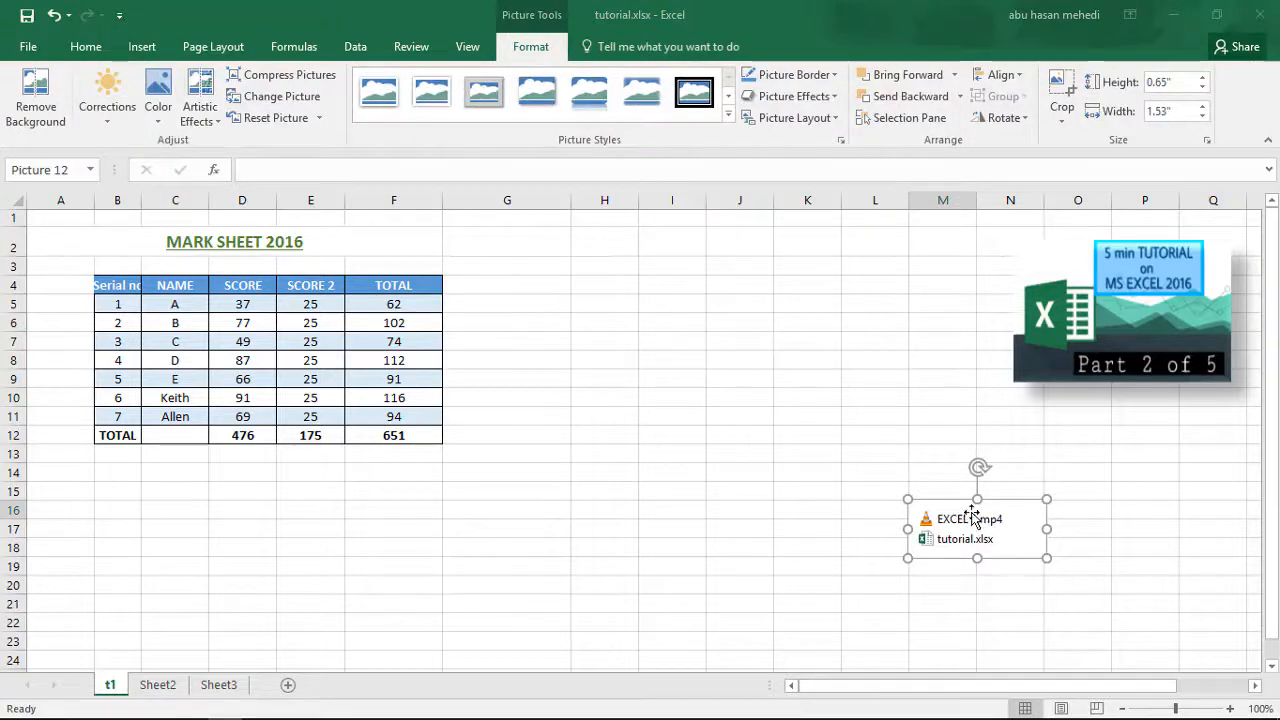
pyautogui.moveTo(978, 507); pyautogui.dragTo(1110, 437)
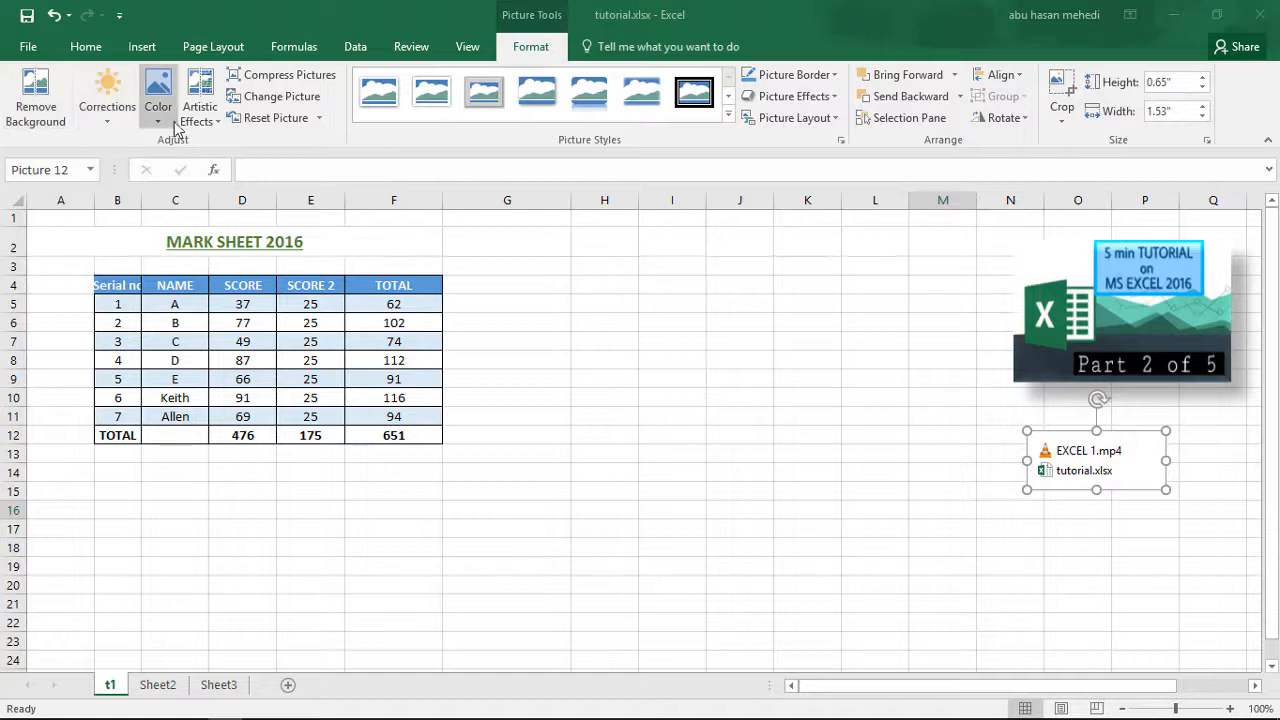
# - Preview the artistic effects on the screen clipping of the two file entries
pyautogui.click(220, 122)
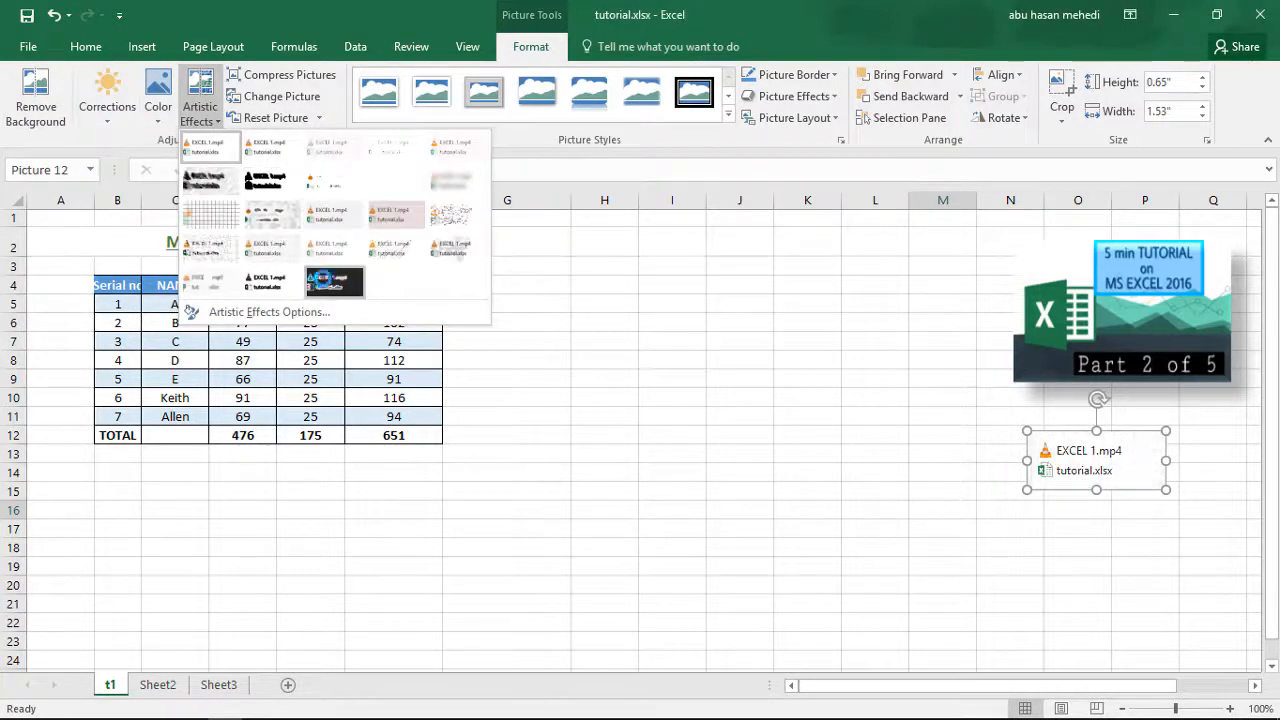
pyautogui.click(400, 258)
pyautogui.press('Escape')
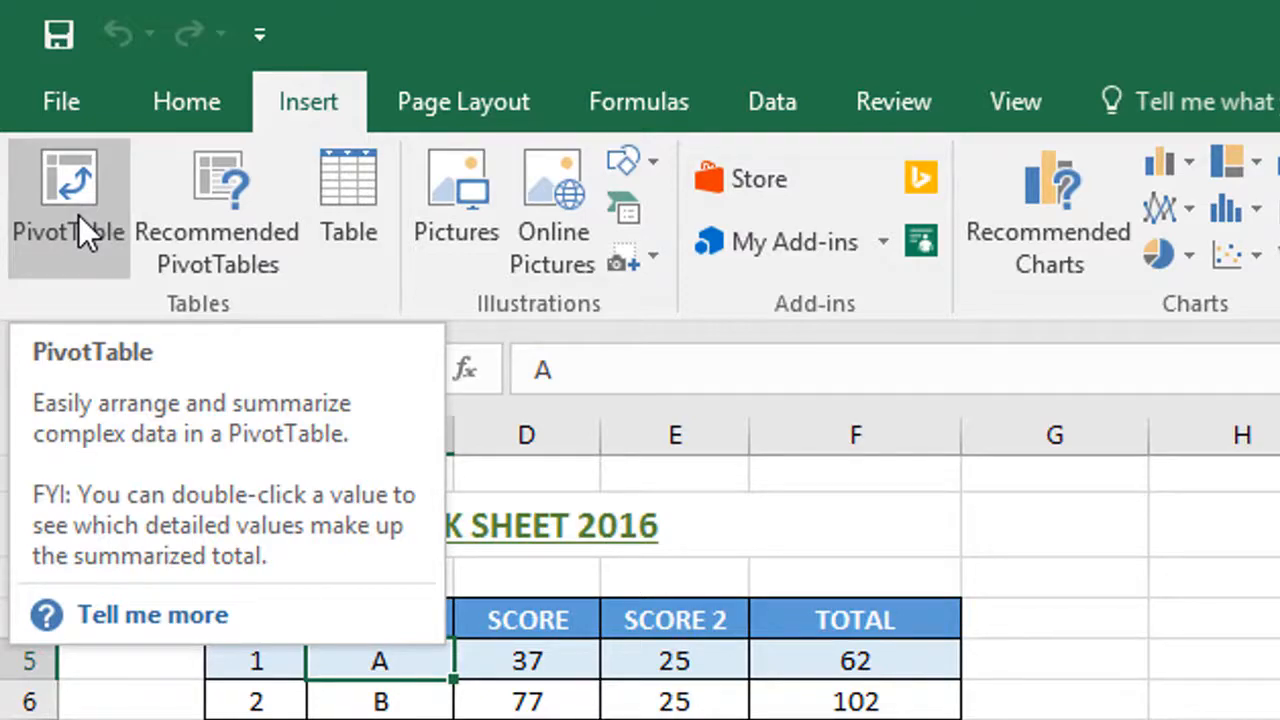
# - Start a PivotTable and set its source range to cells C5:F11 of sheet t1
pyautogui.click(78, 214)
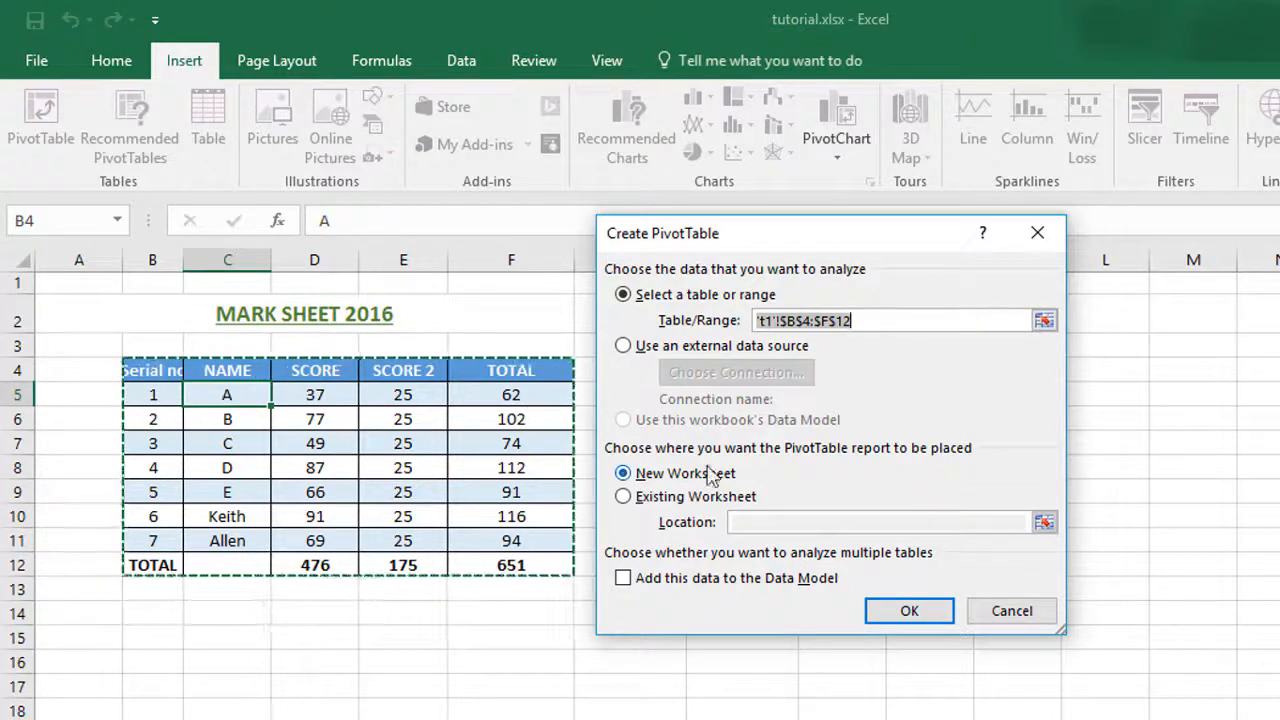
pyautogui.click(857, 322)
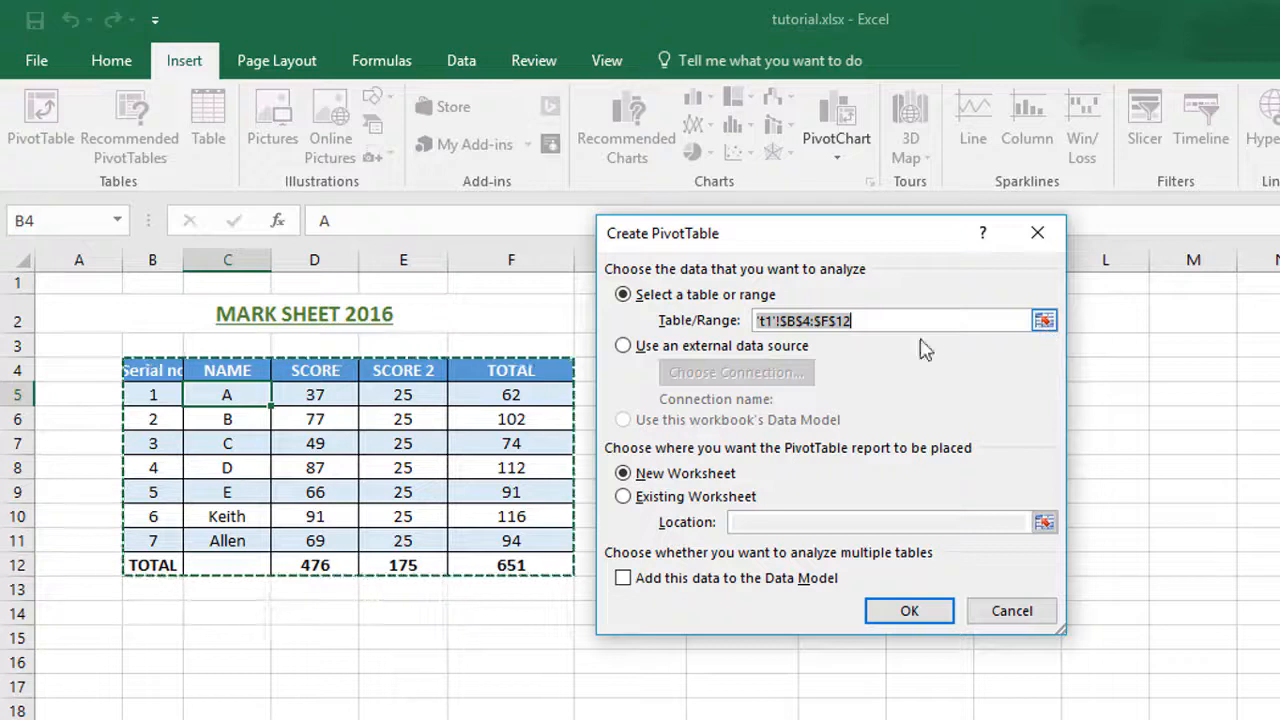
pyautogui.moveTo(228, 405); pyautogui.dragTo(337, 440)
pyautogui.moveTo(448, 486); pyautogui.dragTo(475, 542)
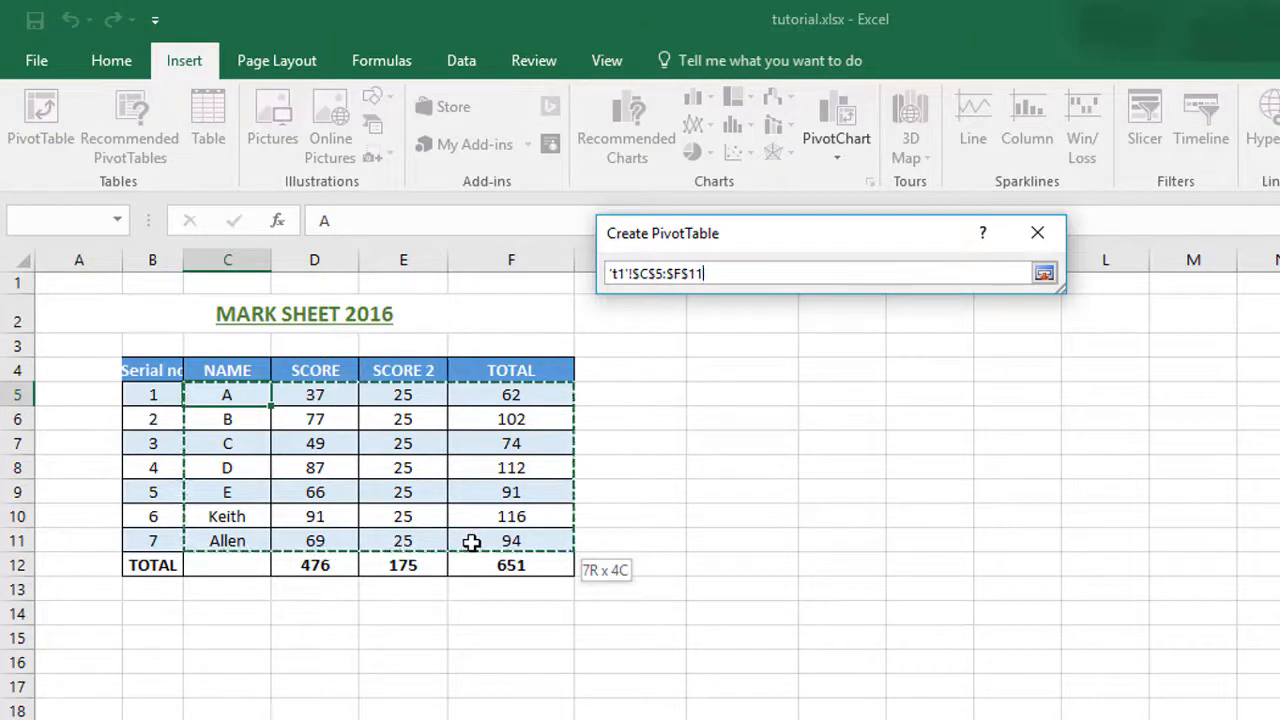
pyautogui.moveTo(471, 542); pyautogui.dragTo(471, 542)
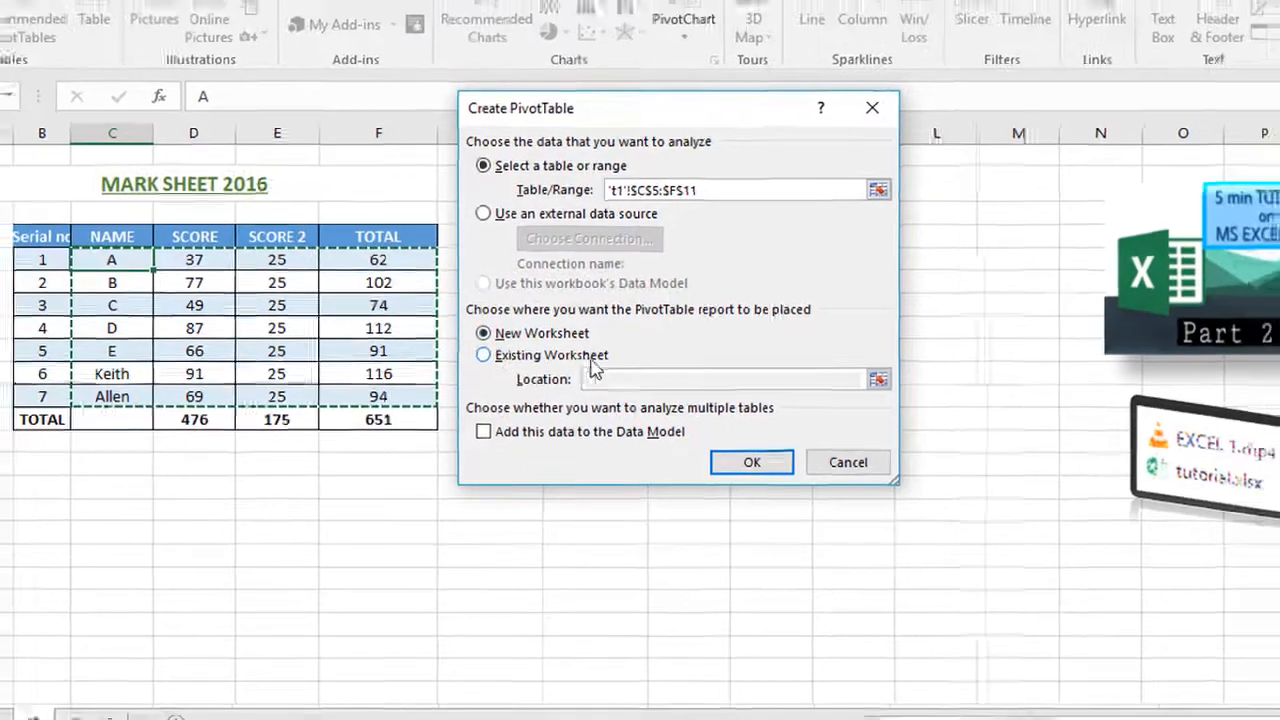
# - Create the PivotTable on a new worksheet with field A as rows and the sums of fields 37, 25 and 62 as values
pyautogui.click(742, 461)
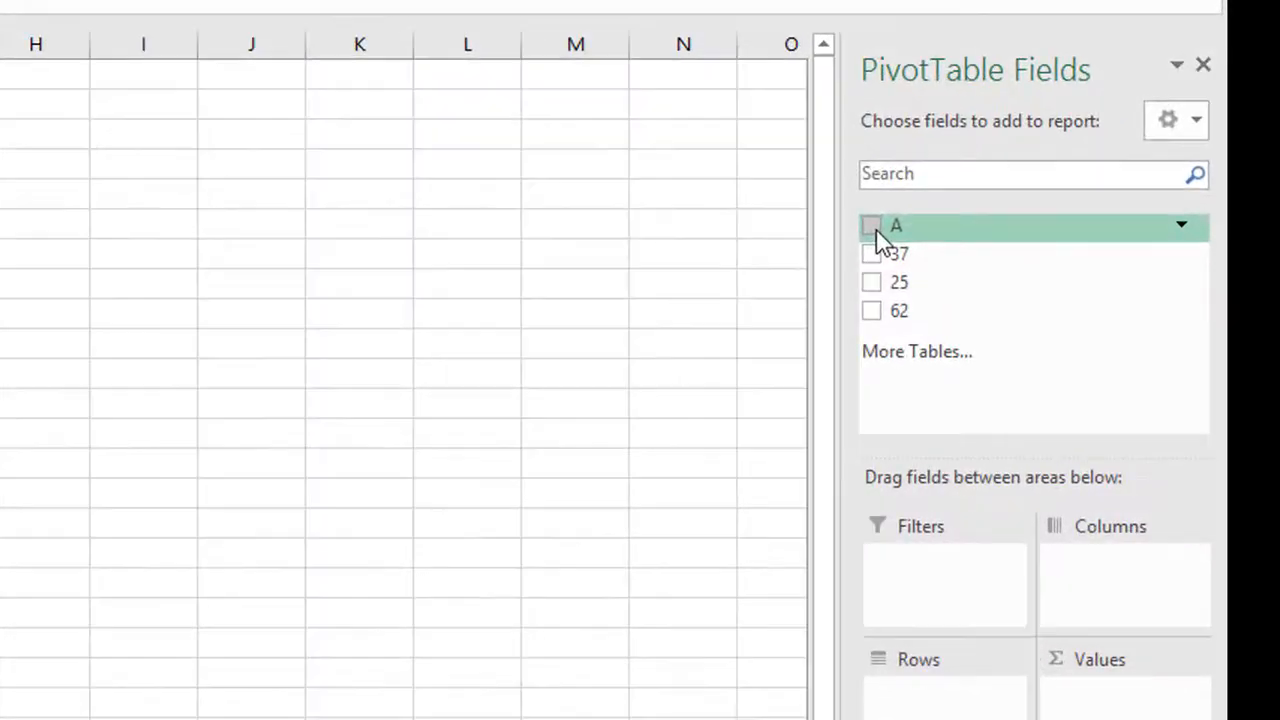
pyautogui.click(874, 228)
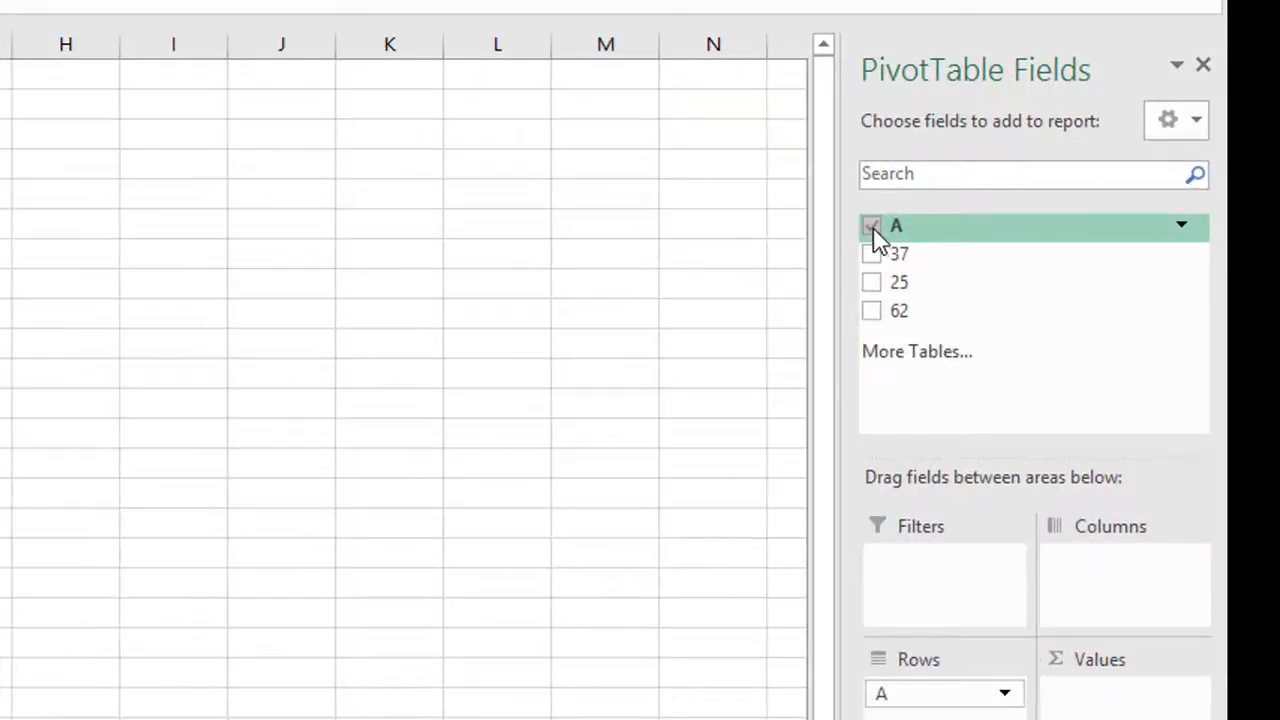
pyautogui.click(871, 254)
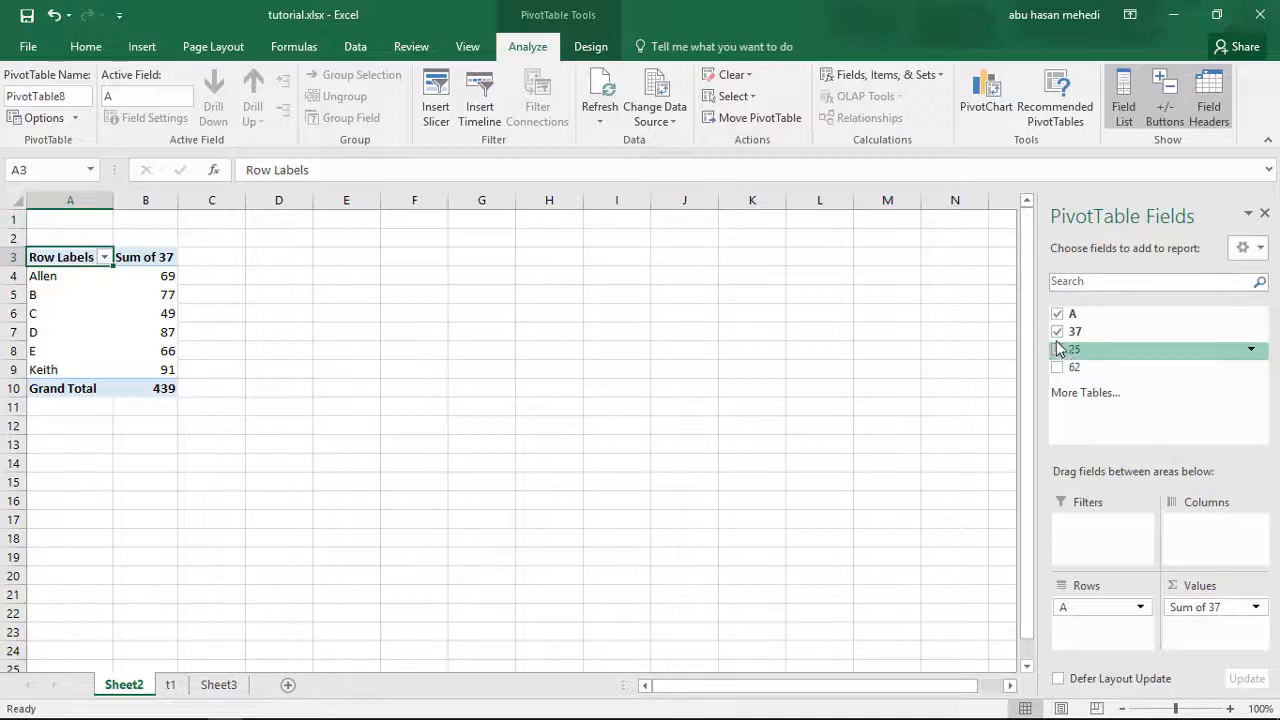
pyautogui.click(1057, 349)
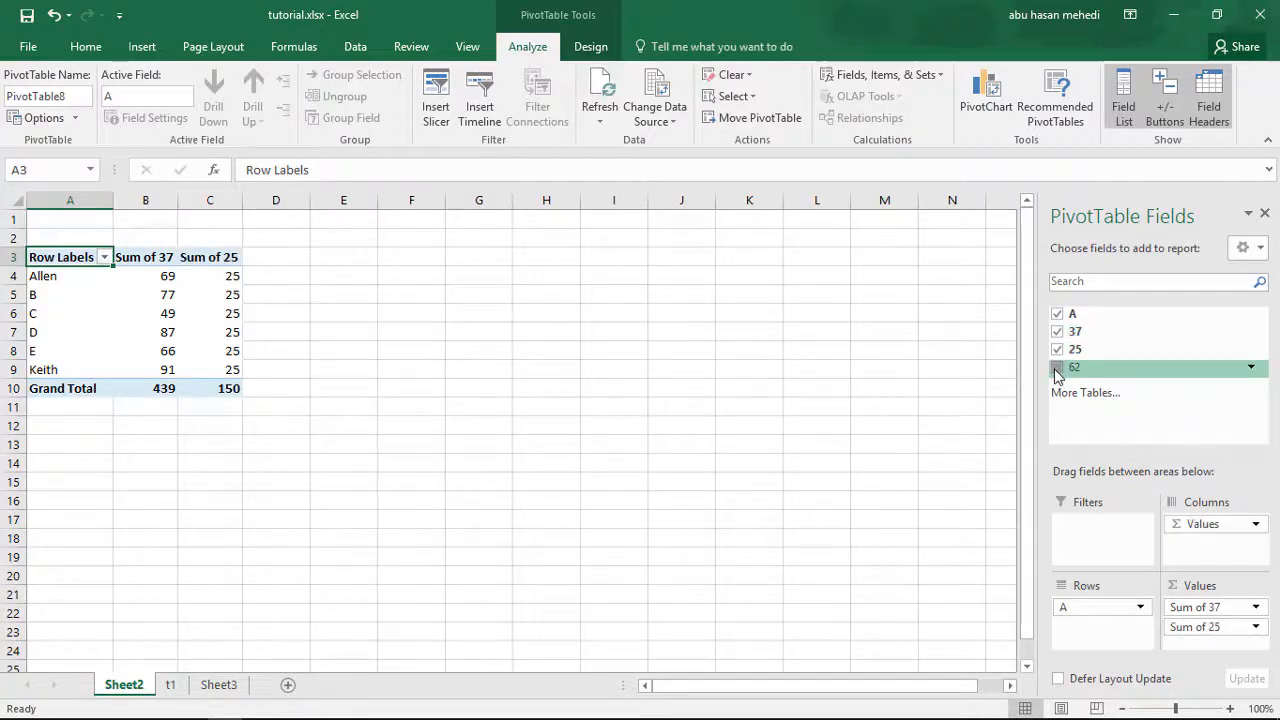
pyautogui.click(1057, 368)
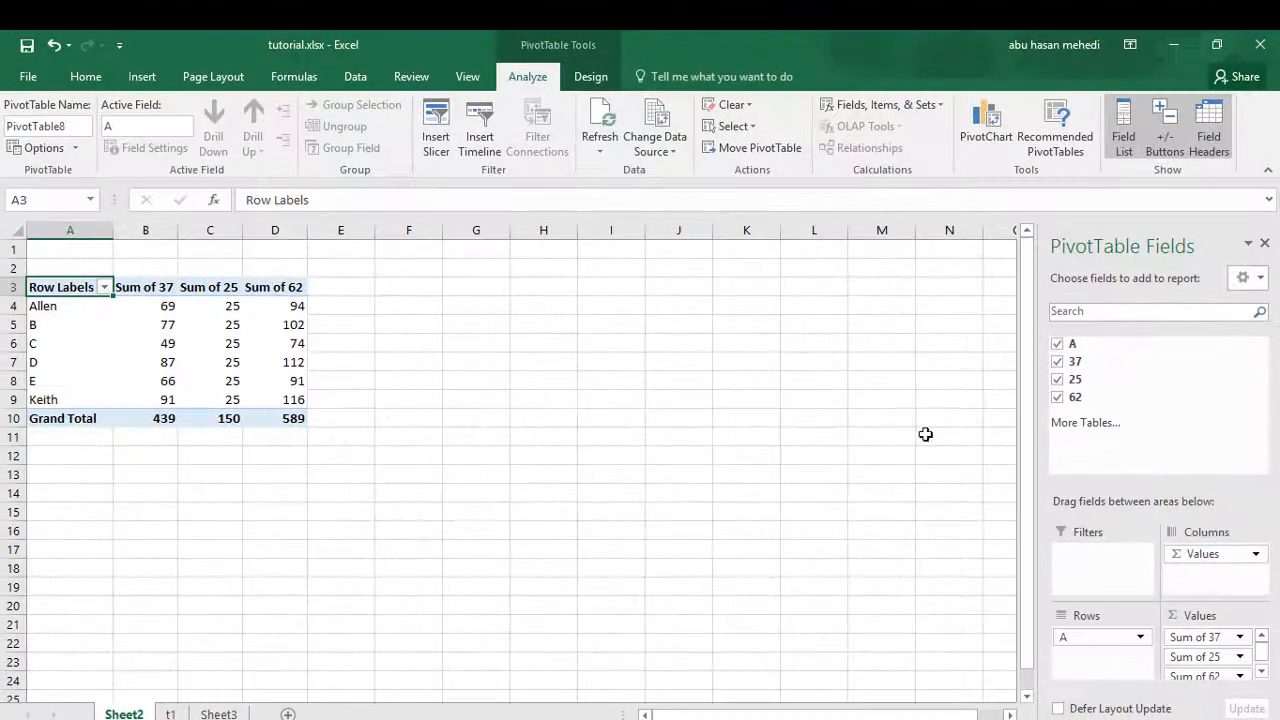
pyautogui.click(1265, 245)
# - Return to sheet t1 and create a blank PivotTable from the mark sheet through Recommended PivotTables
pyautogui.click(173, 714)
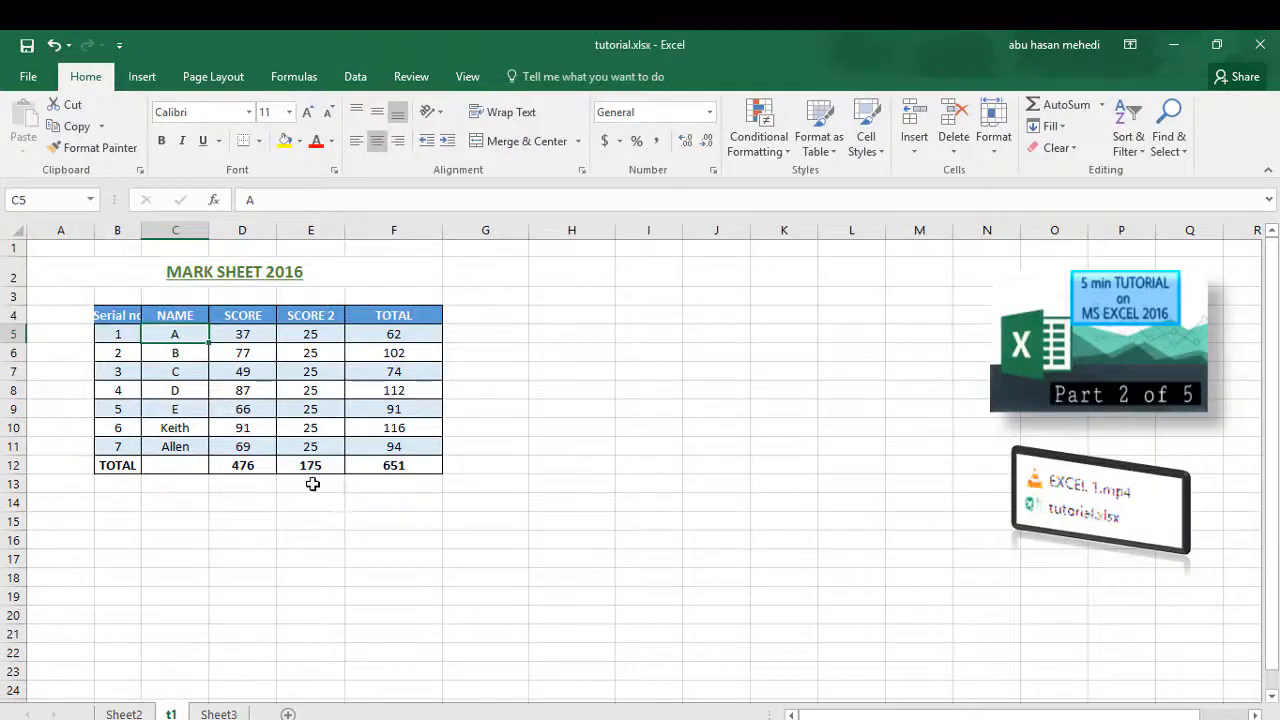
pyautogui.click(142, 76)
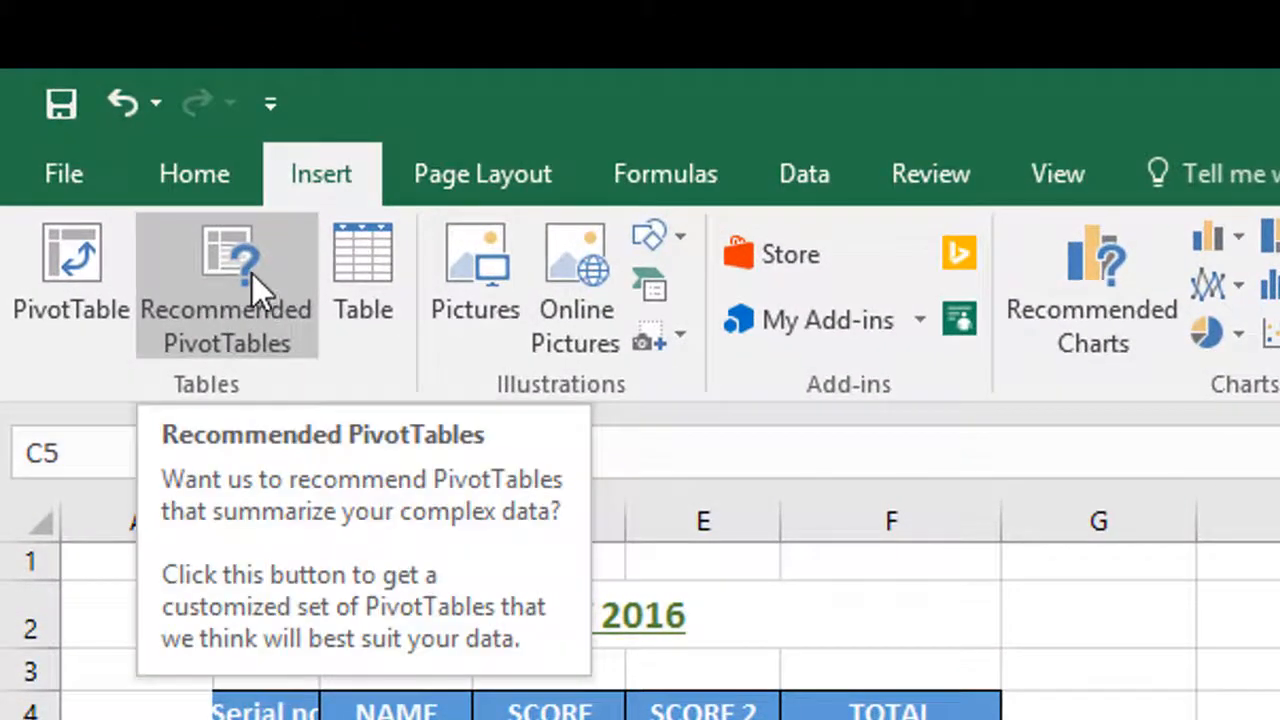
pyautogui.click(252, 274)
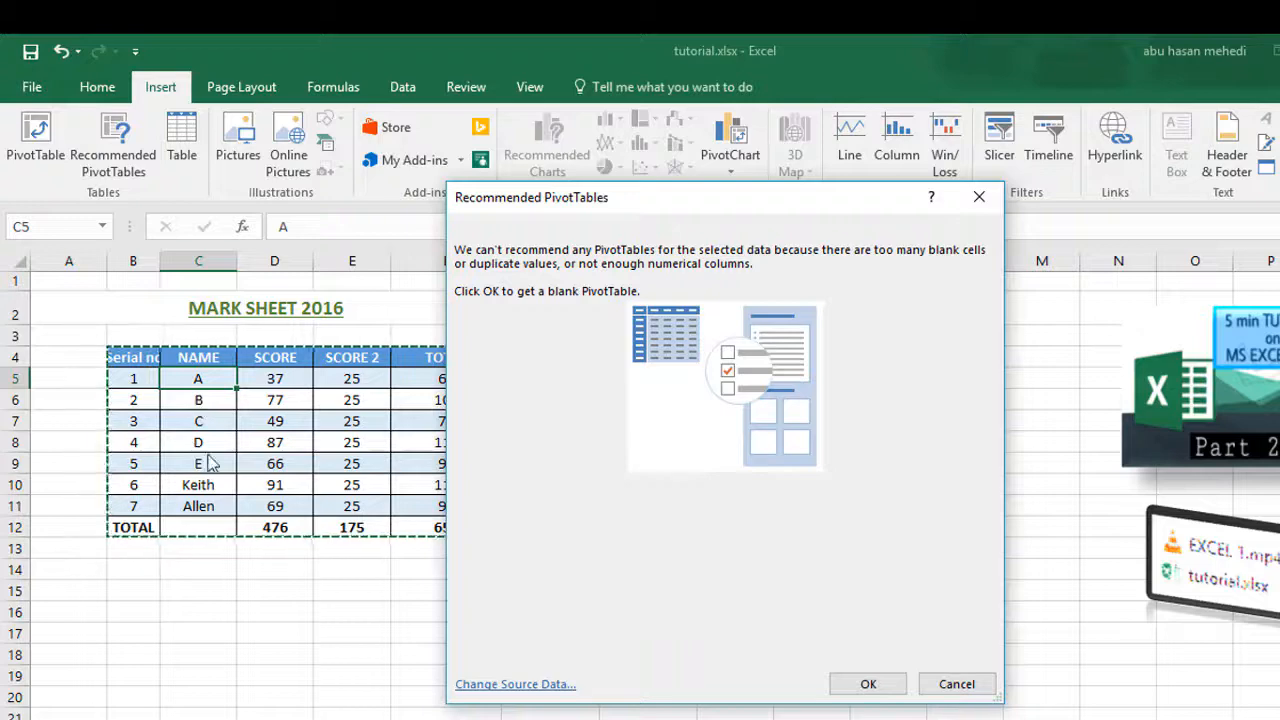
pyautogui.click(869, 686)
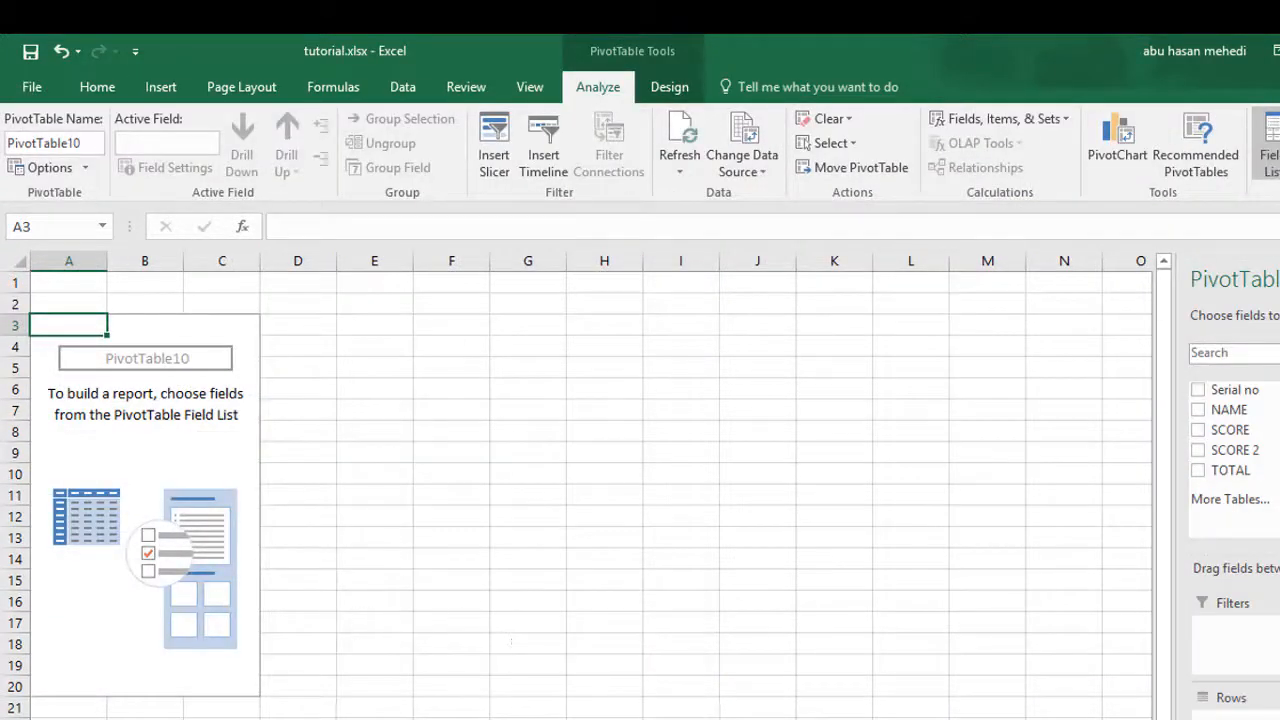
# - Add the Serial no, NAME and TOTAL fields to the blank PivotTable report
pyautogui.click(1198, 392)
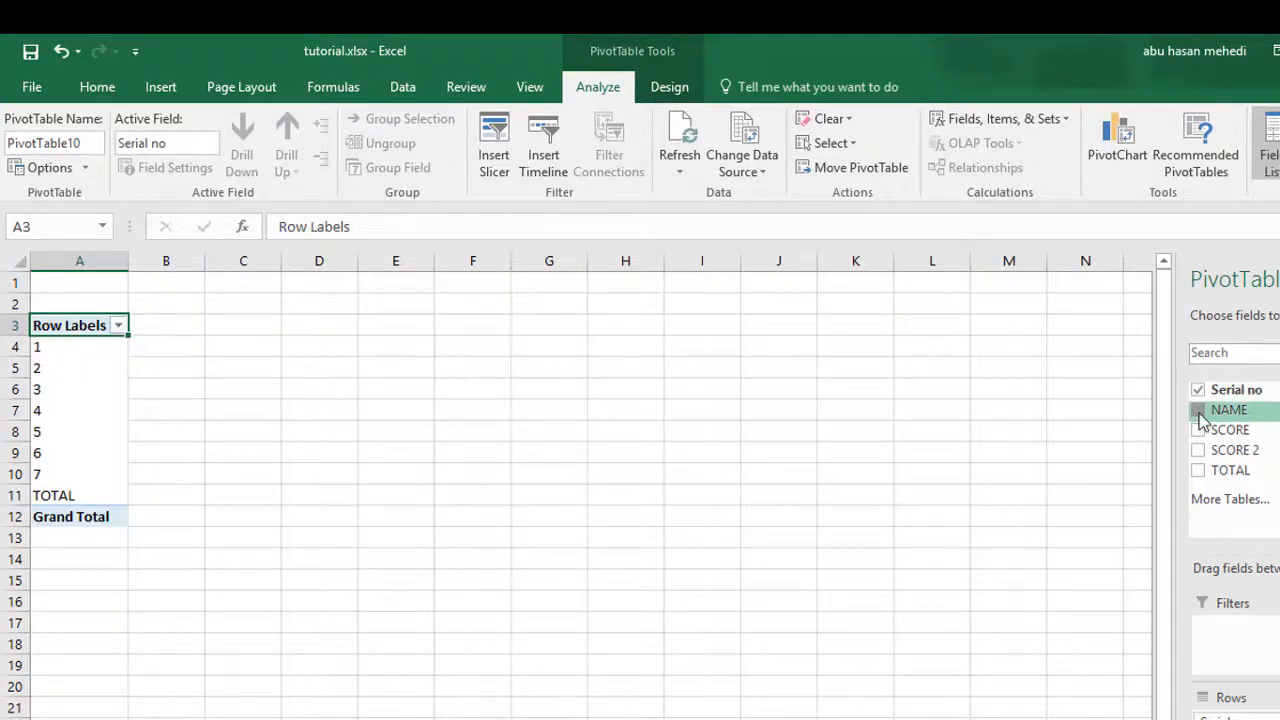
pyautogui.click(1199, 412)
pyautogui.click(1198, 472)
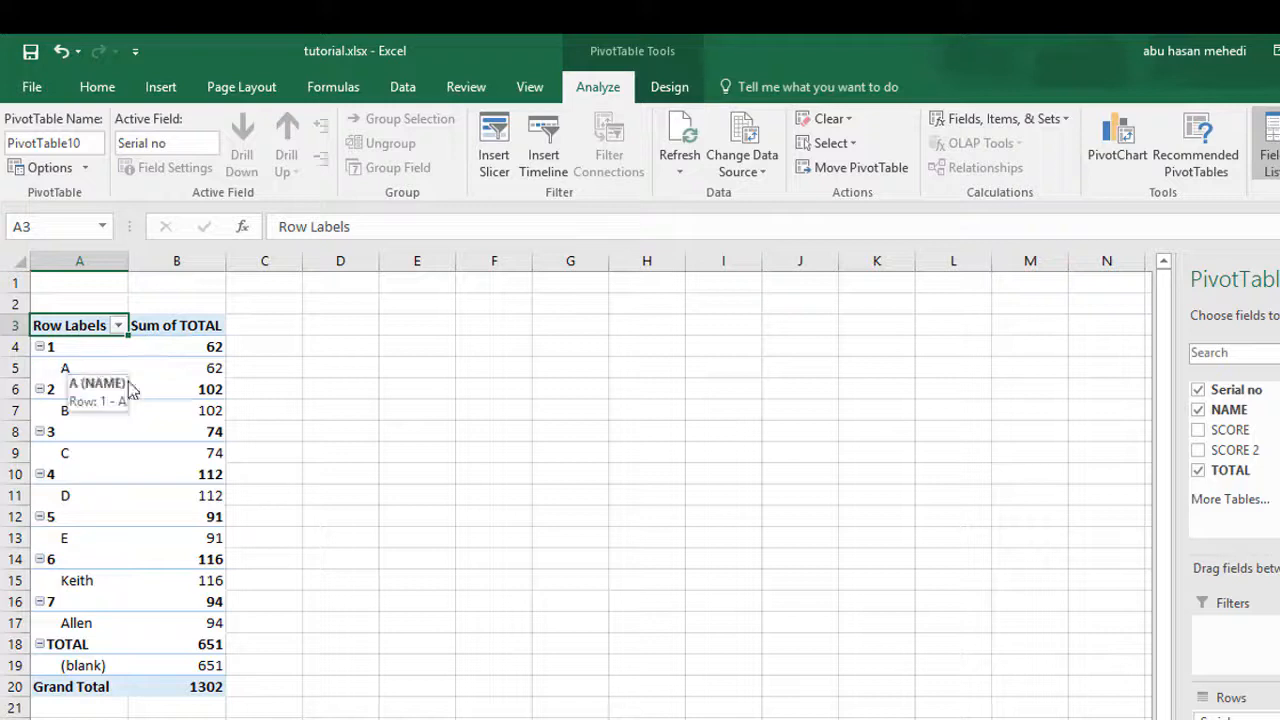
# - Filter the PivotTable's Serial no row labels to show only TOTAL, and close the field list
pyautogui.click(117, 326)
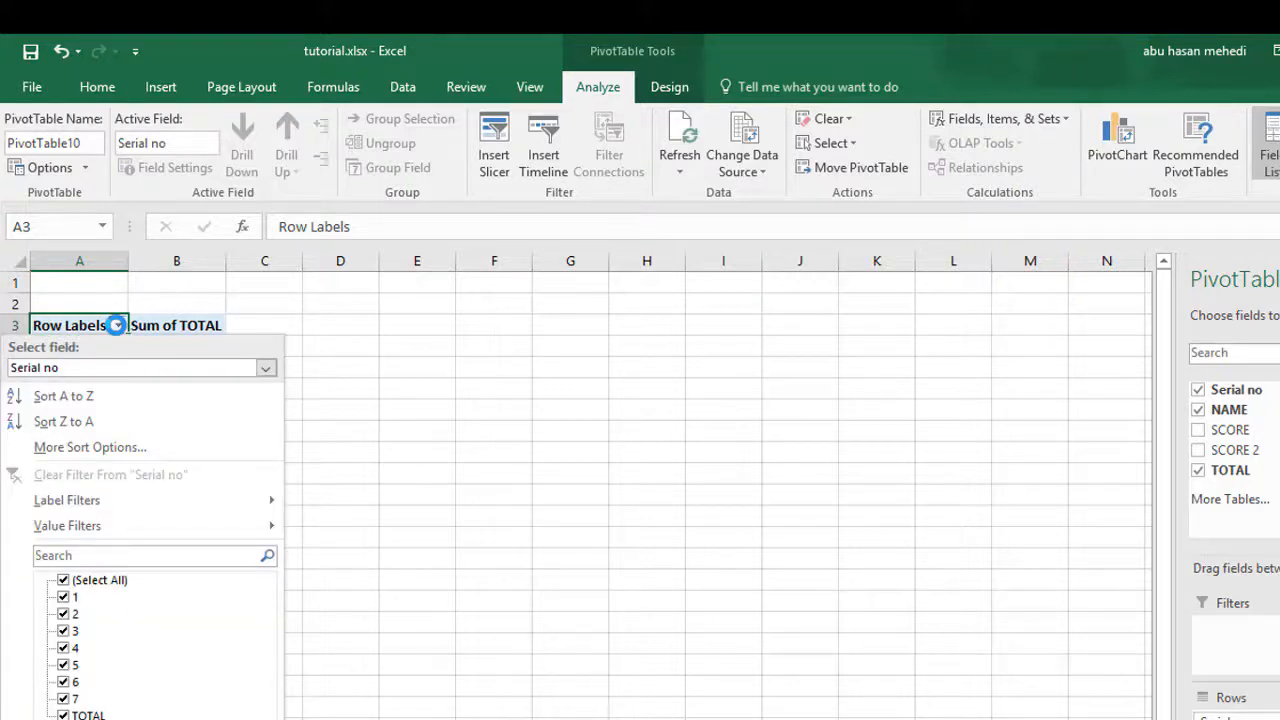
pyautogui.click(63, 580)
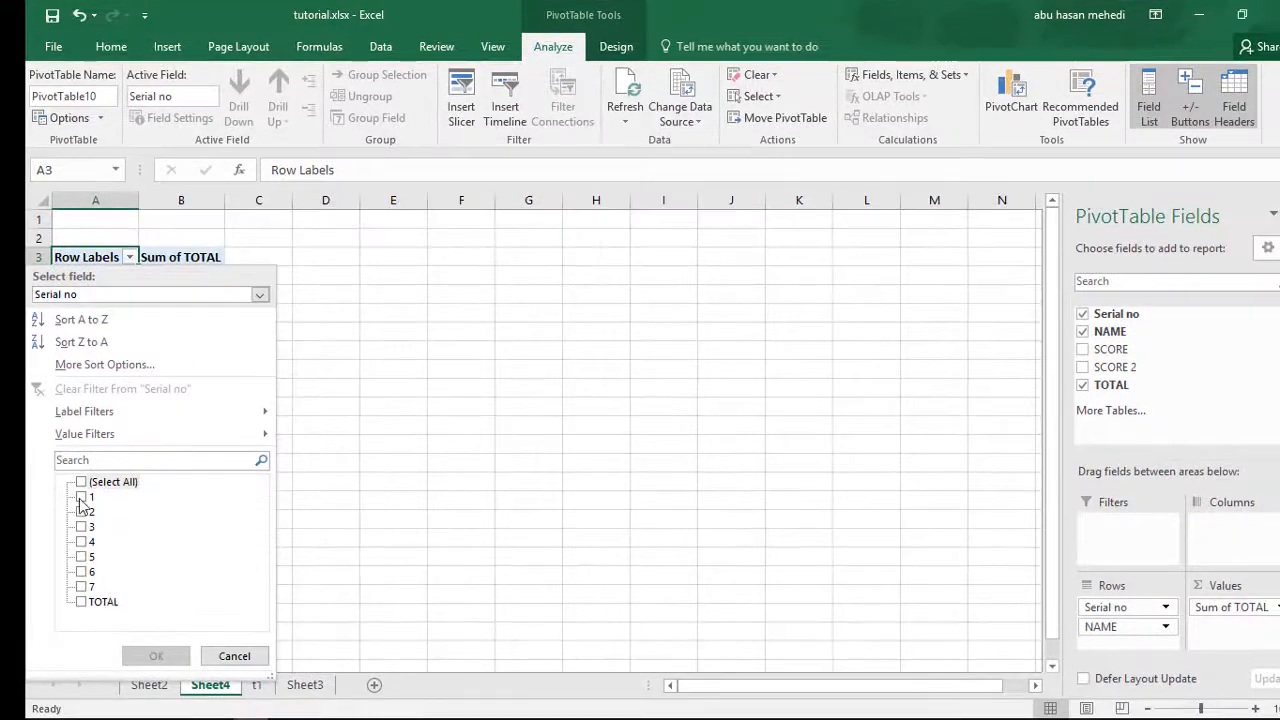
pyautogui.click(81, 603)
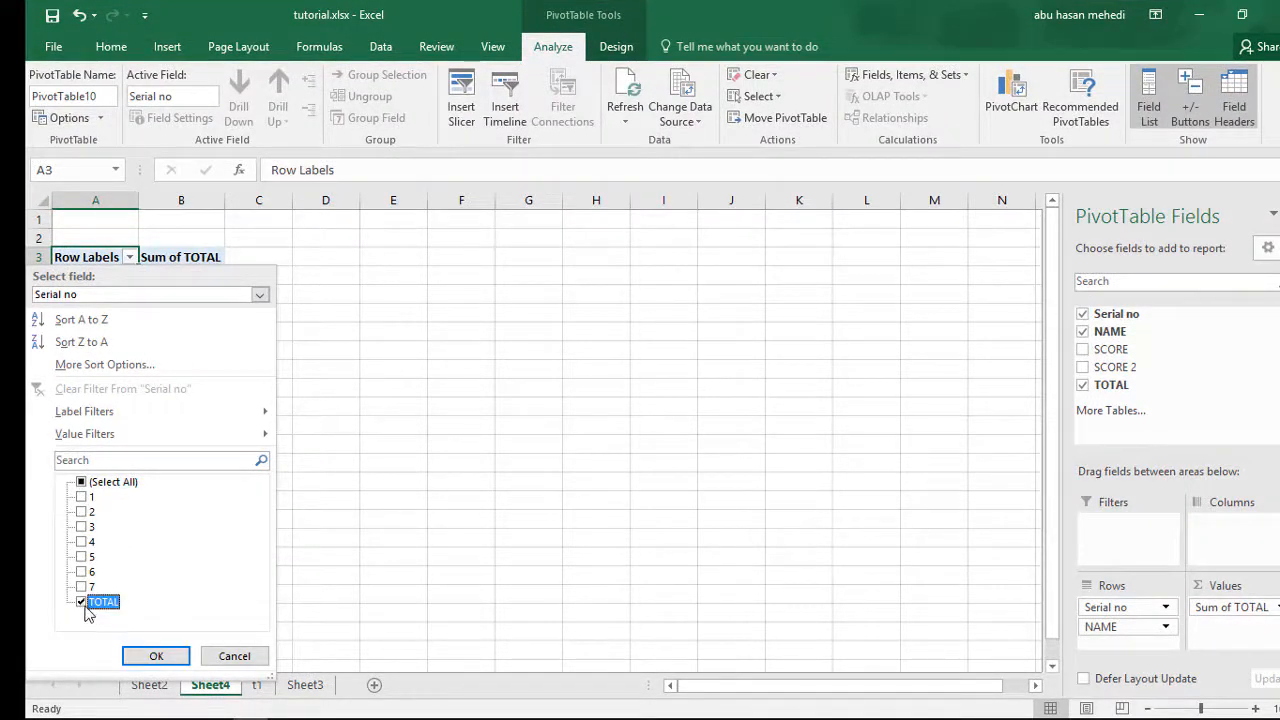
pyautogui.click(148, 656)
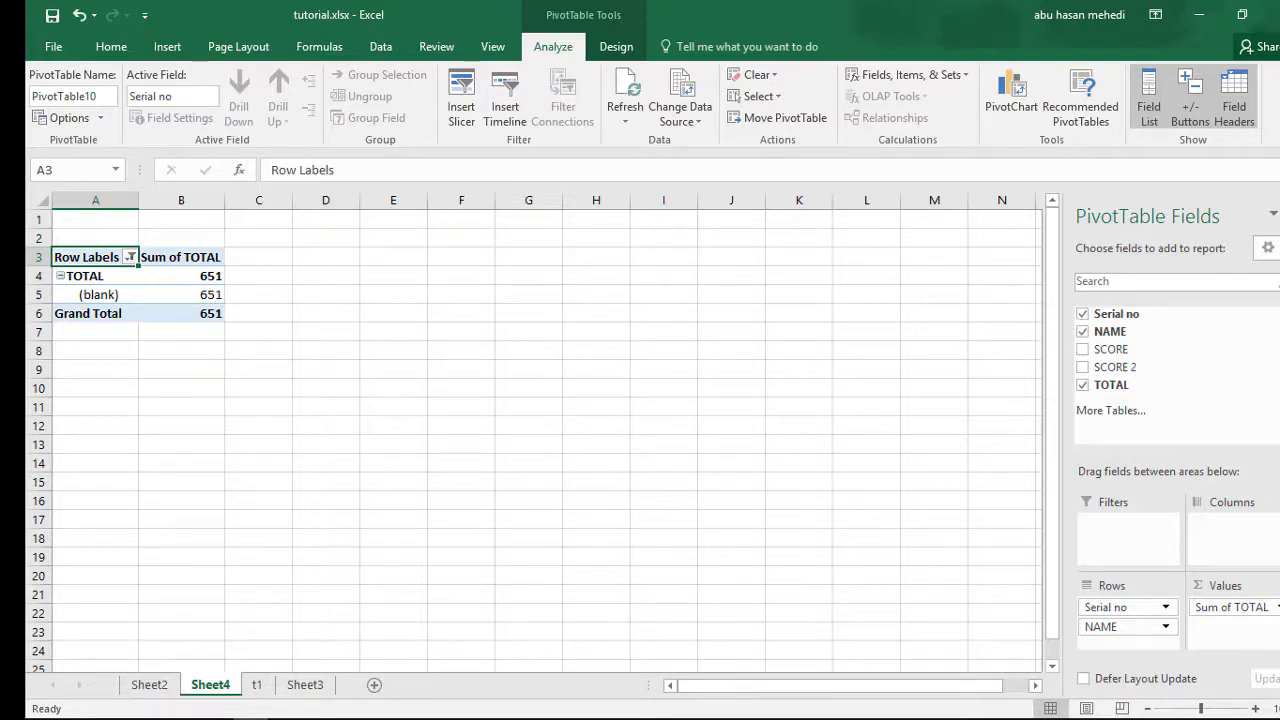
pyautogui.click(1279, 214)
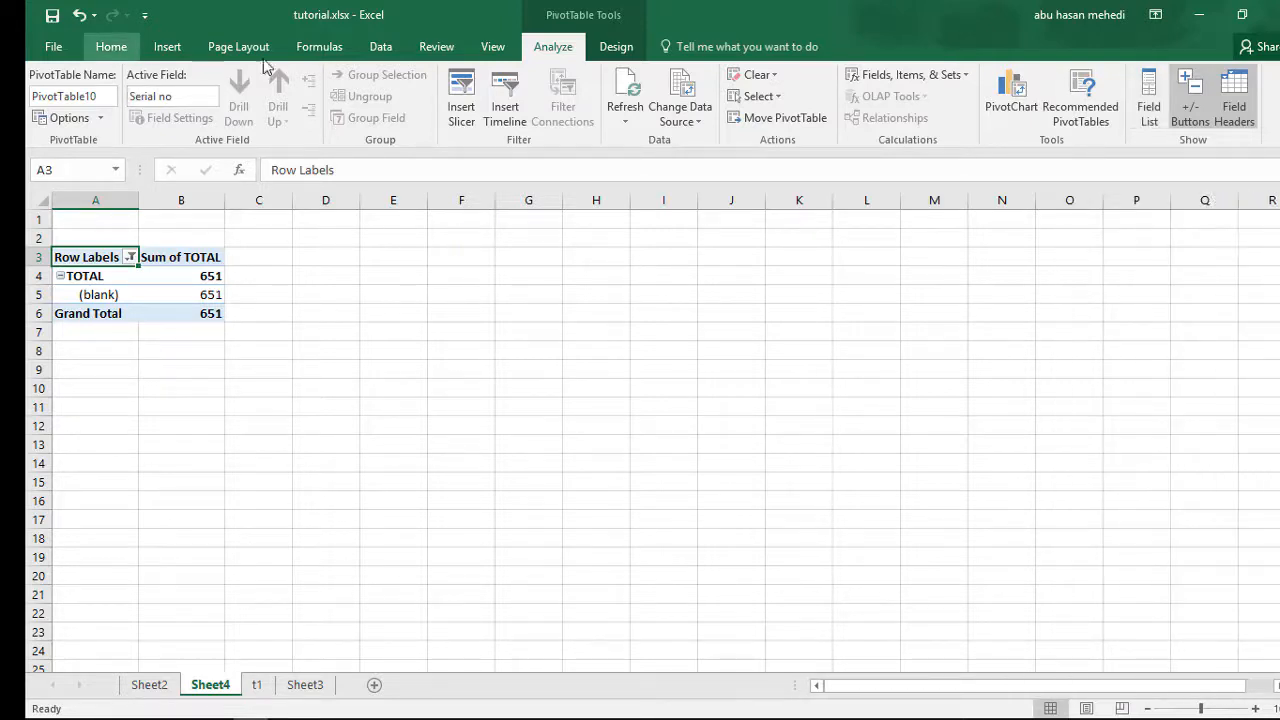
# - Convert B4:F11 on sheet t1 into a table with headers and apply the first black Medium table style
pyautogui.click(166, 47)
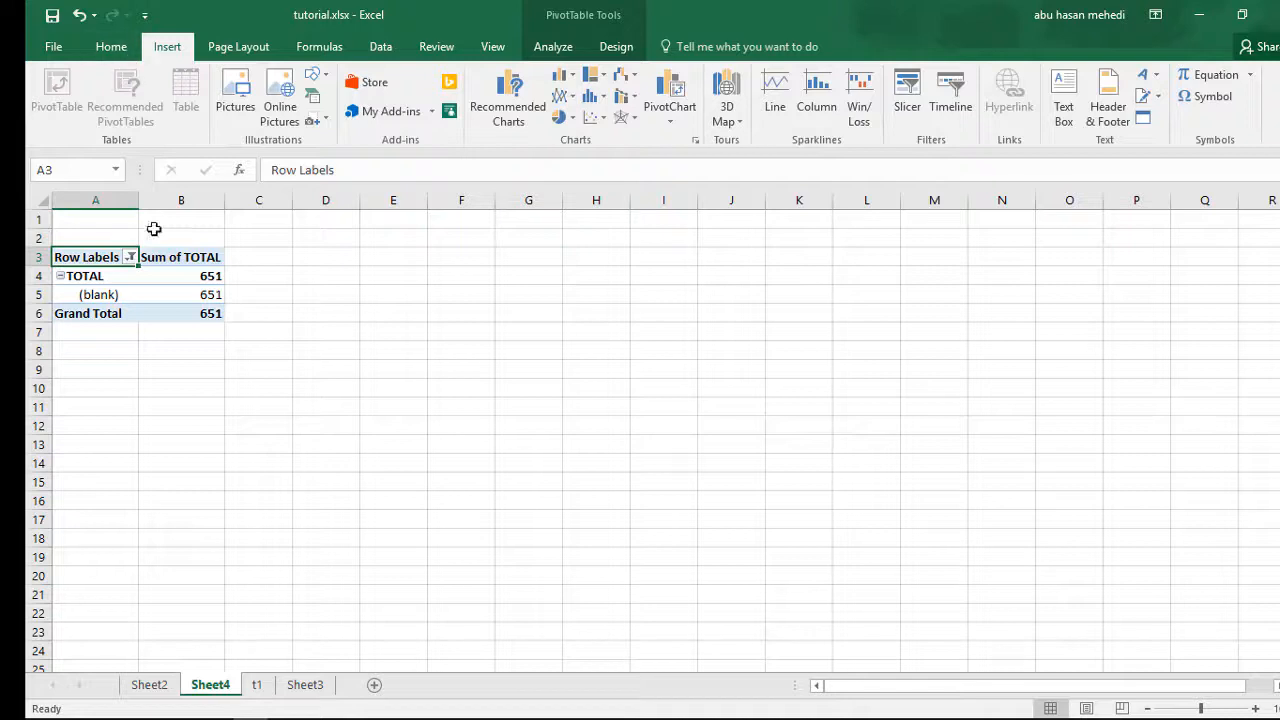
pyautogui.click(257, 685)
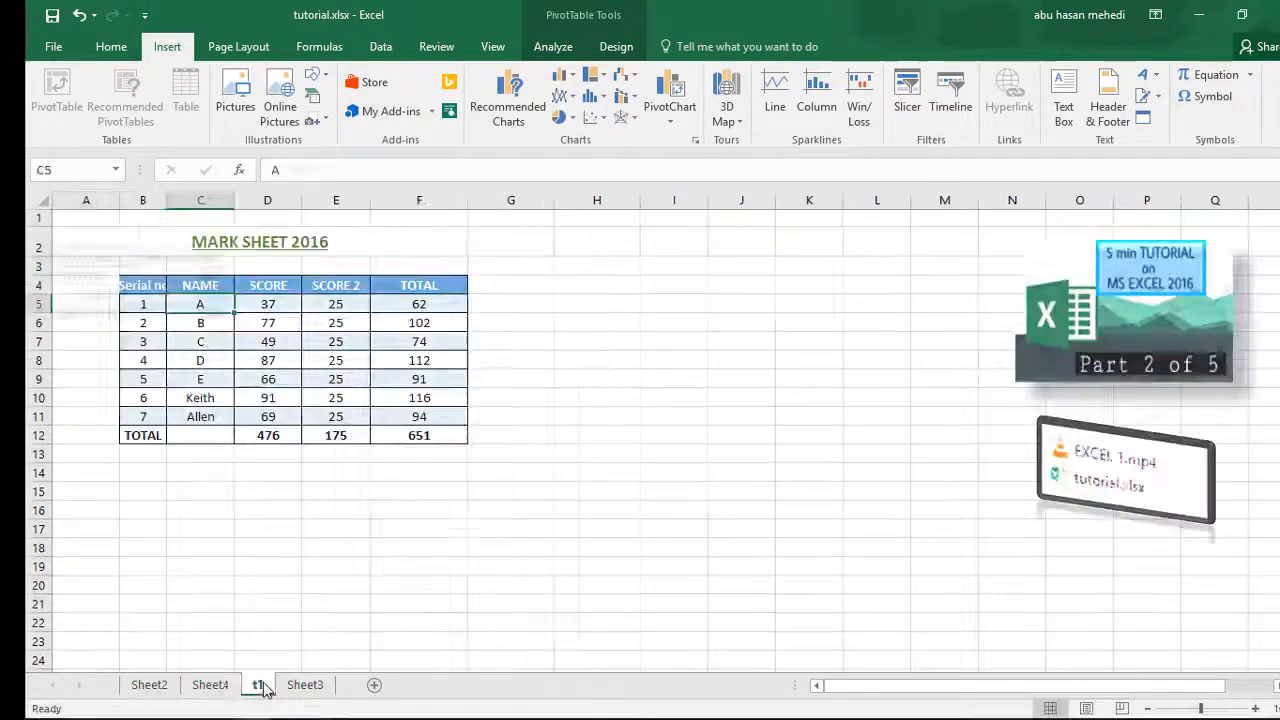
pyautogui.click(186, 100)
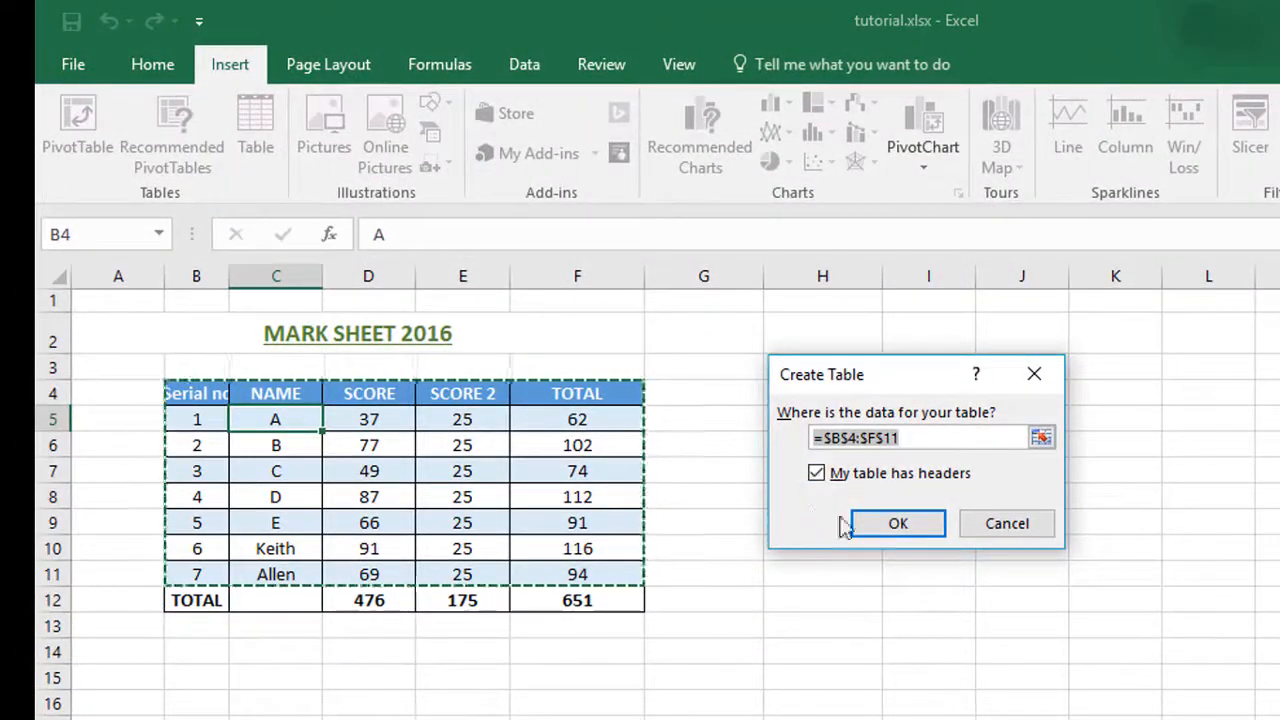
pyautogui.click(884, 527)
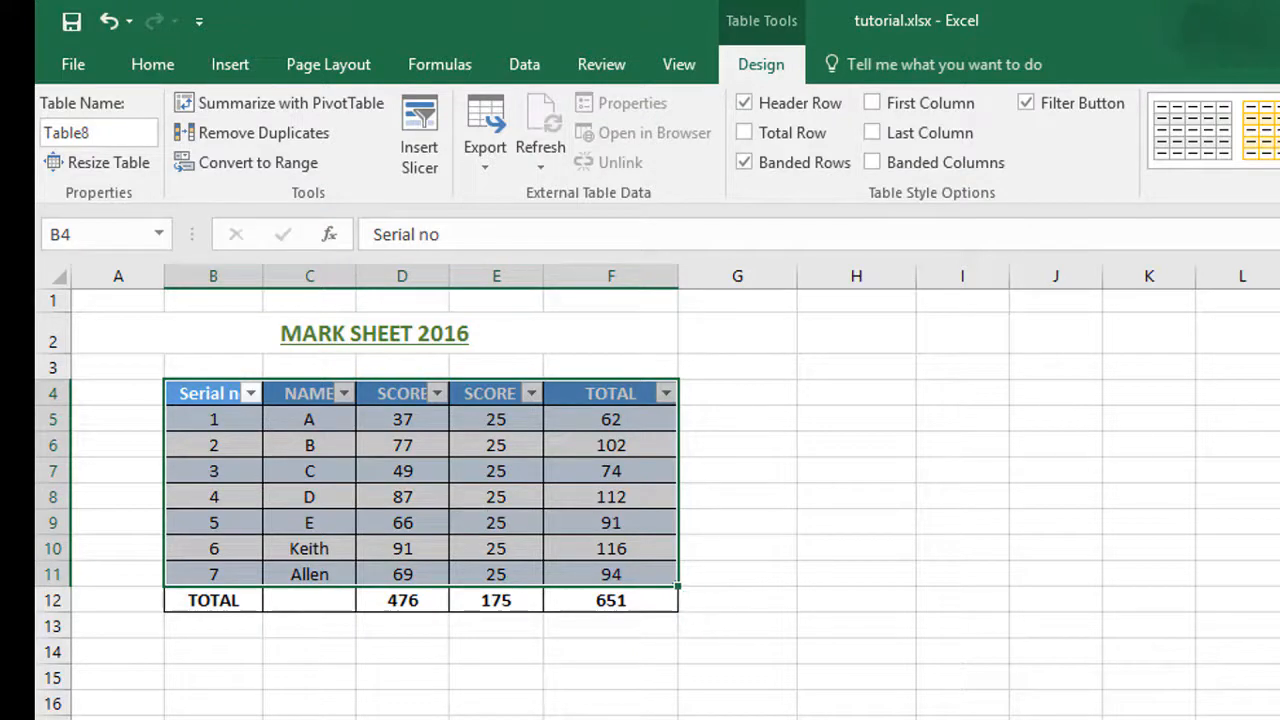
pyautogui.click(1278, 160)
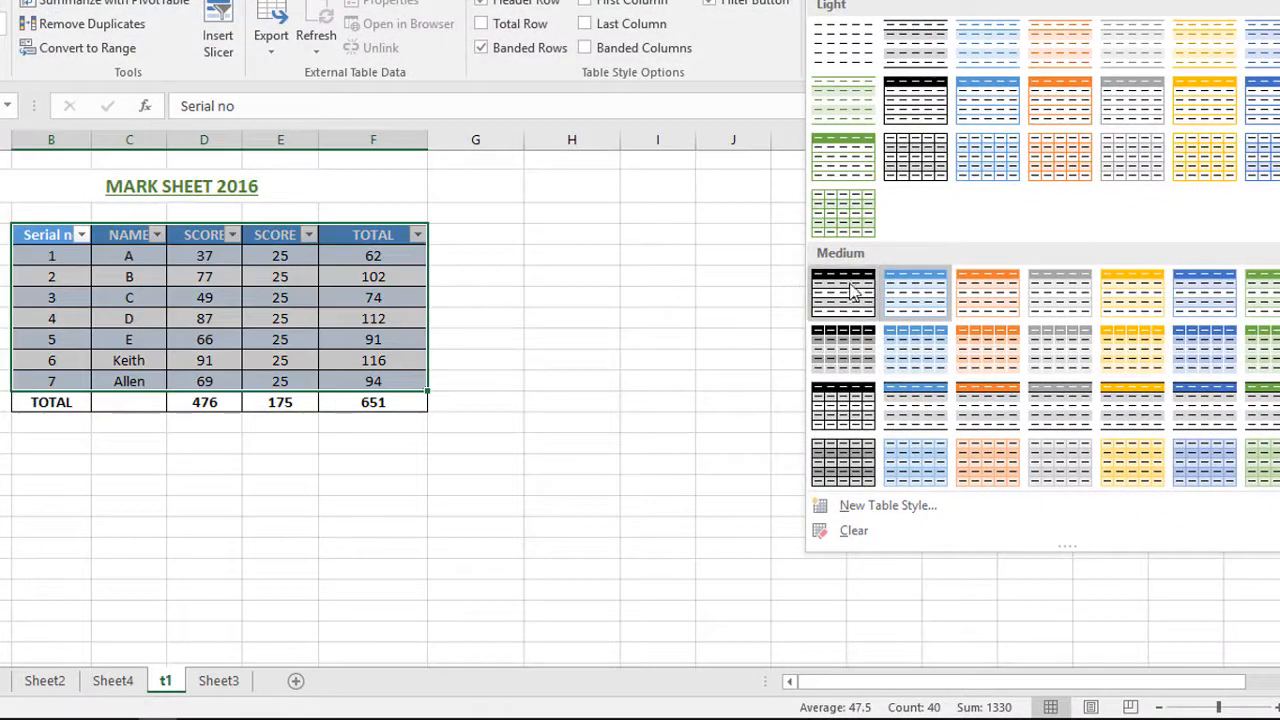
pyautogui.click(857, 305)
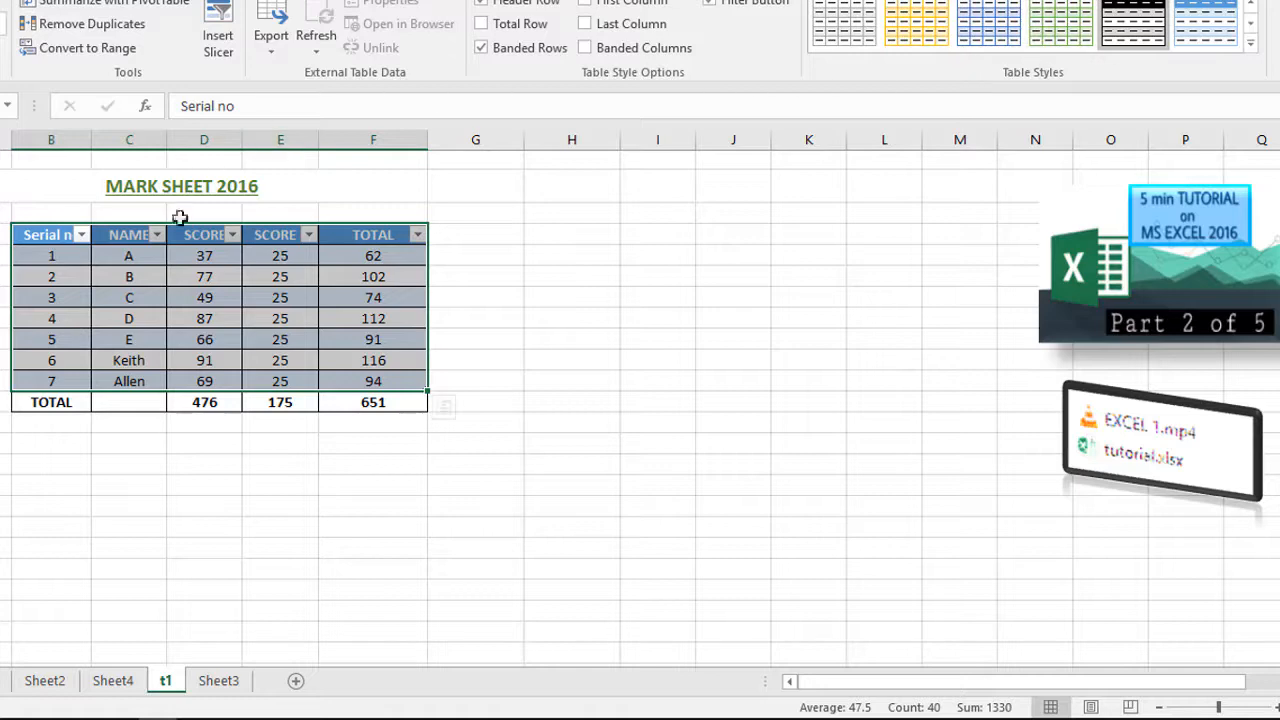
# - Filter the table's Serial no column to hide entry 7
pyautogui.click(81, 235)
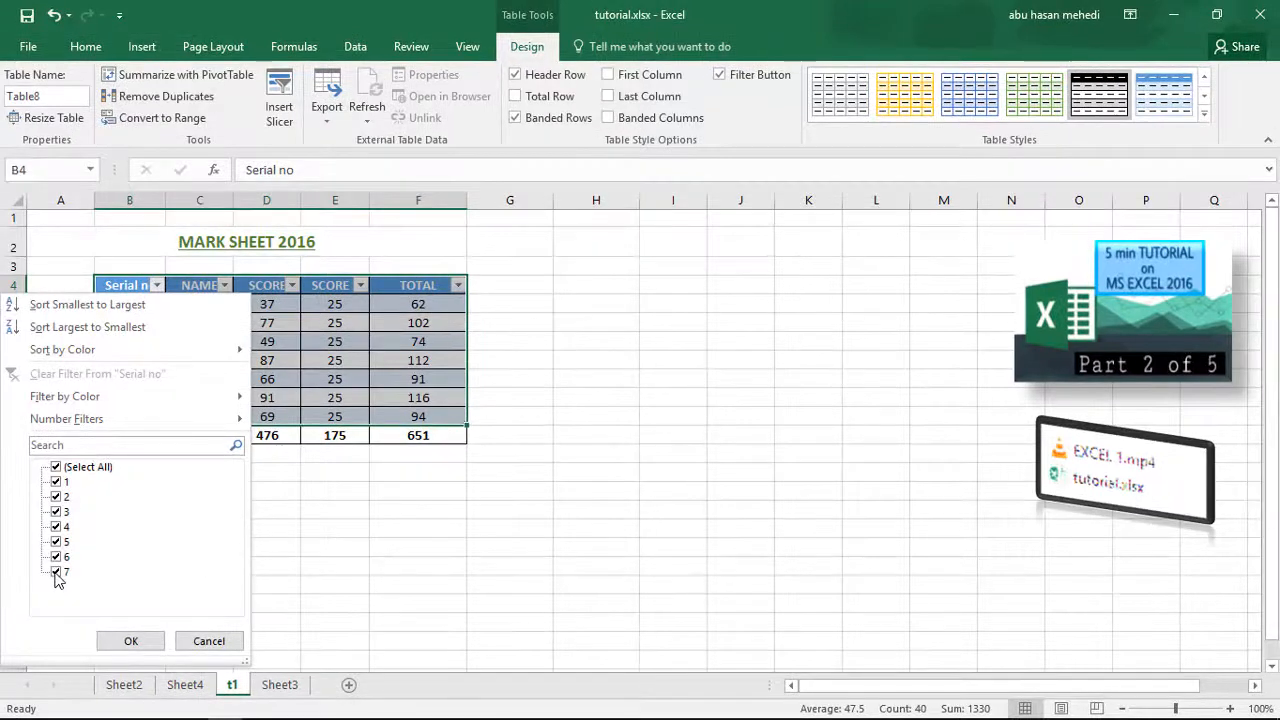
pyautogui.click(57, 575)
pyautogui.click(120, 641)
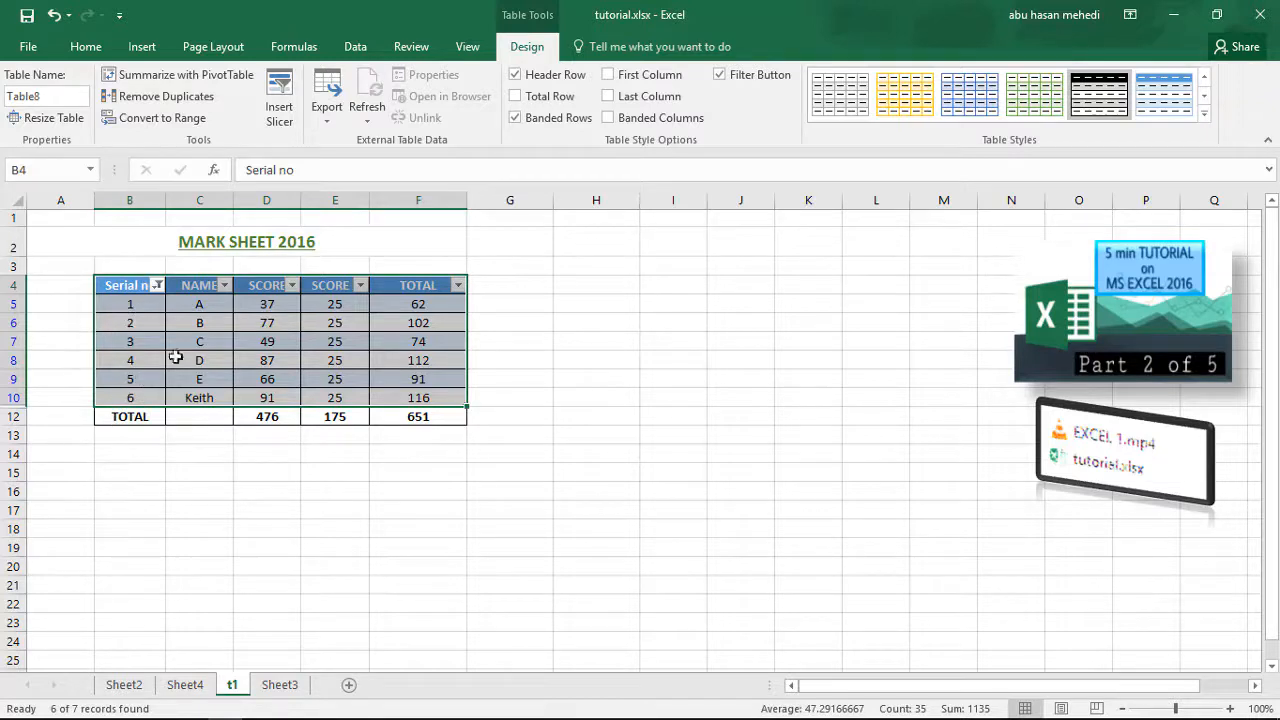
# - Filter the table's TOTAL column to hide the value 116
pyautogui.click(456, 285)
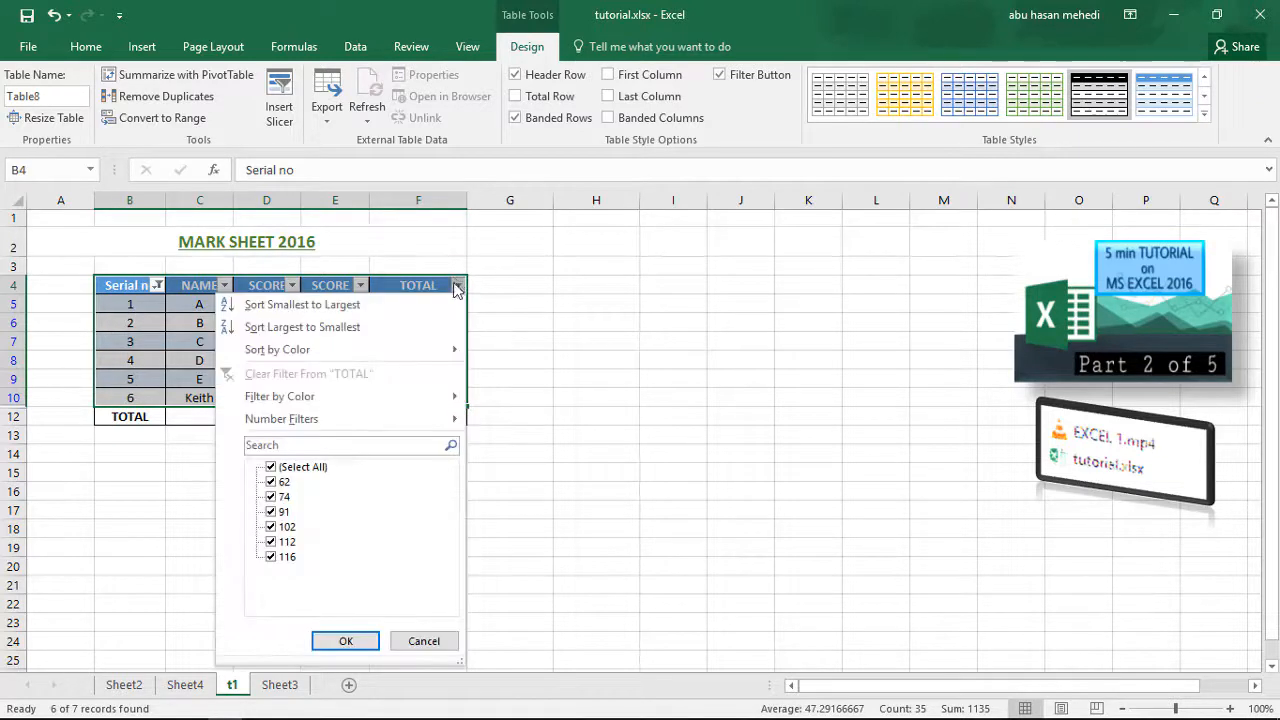
pyautogui.click(271, 558)
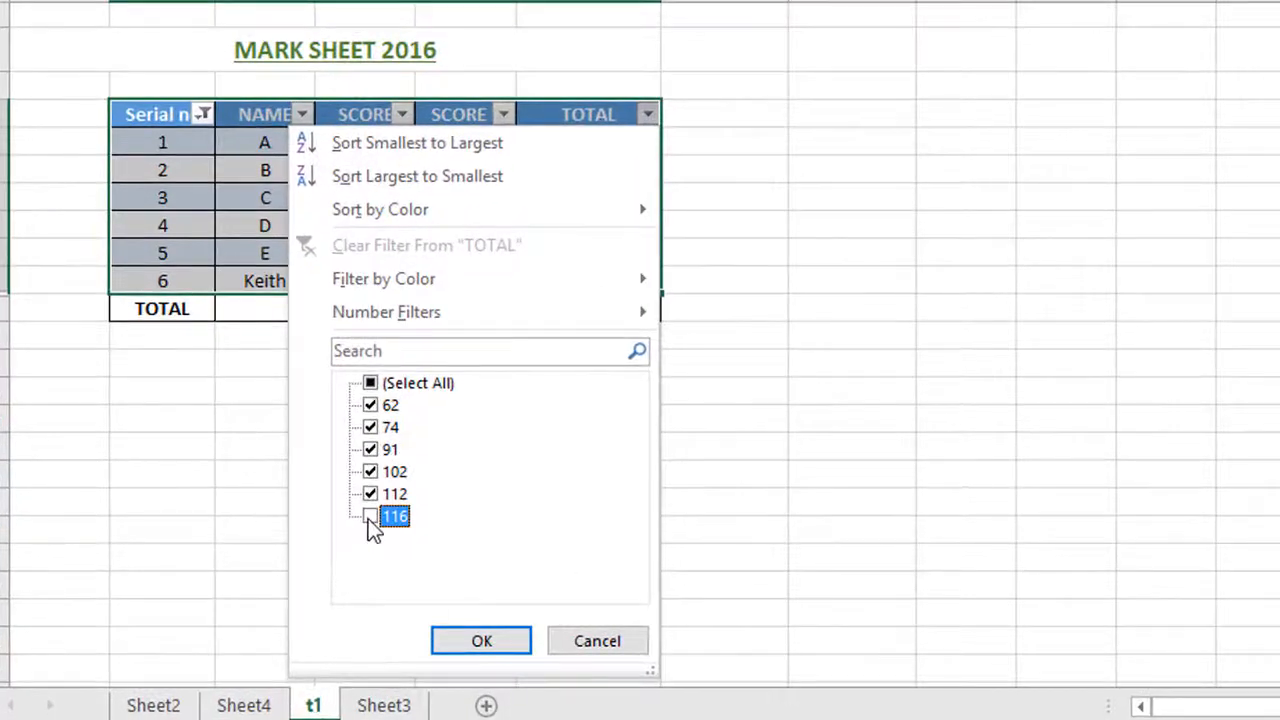
pyautogui.click(500, 650)
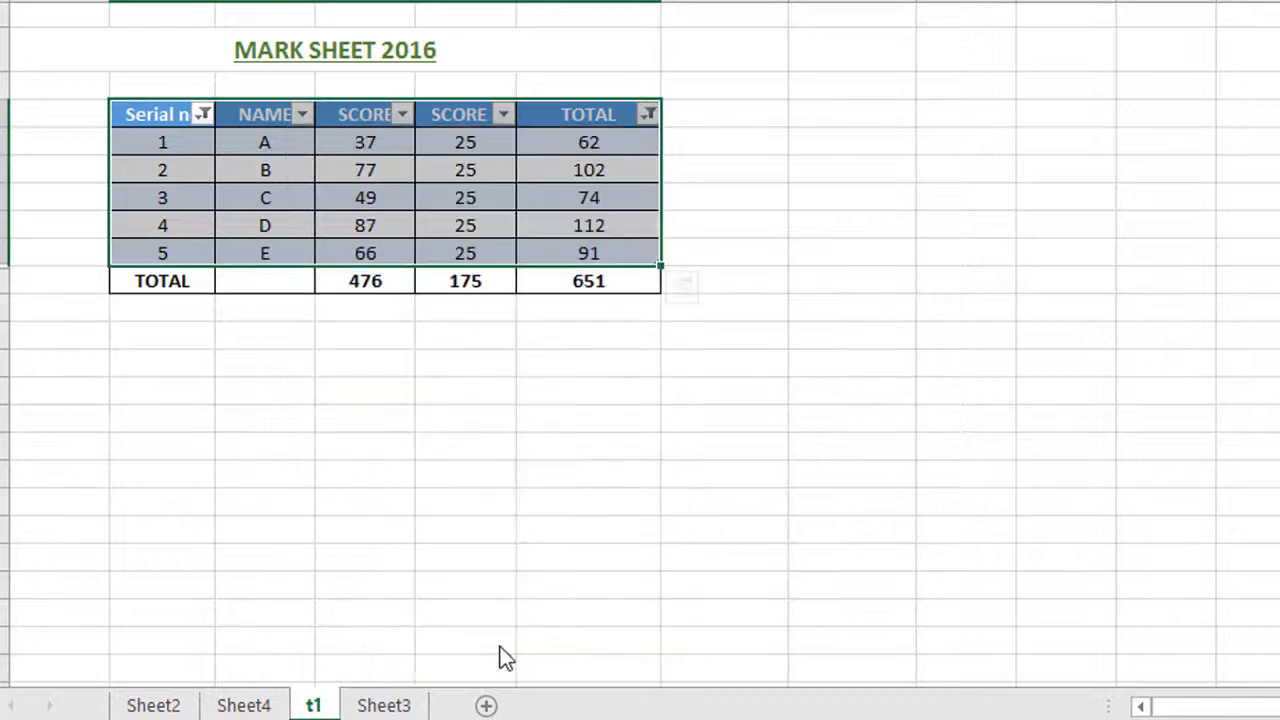
# - Include the value 116 again in the TOTAL column's filter
pyautogui.click(648, 114)
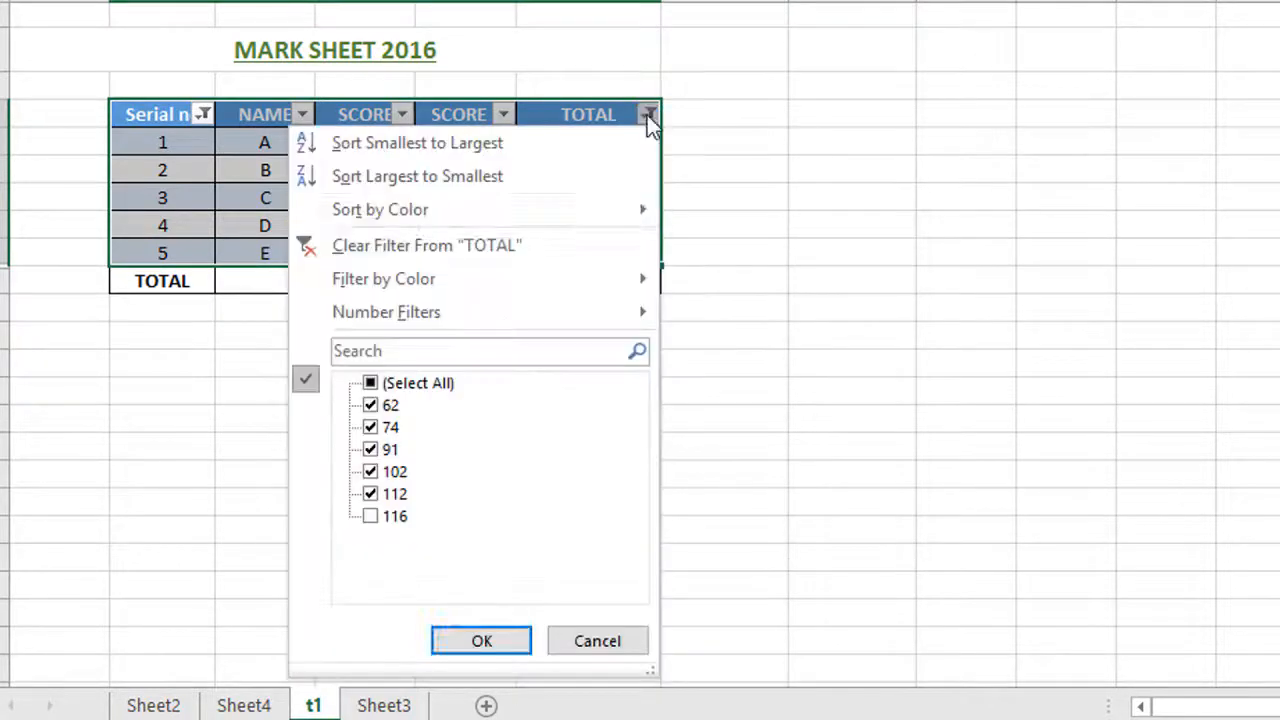
pyautogui.click(371, 517)
pyautogui.click(470, 641)
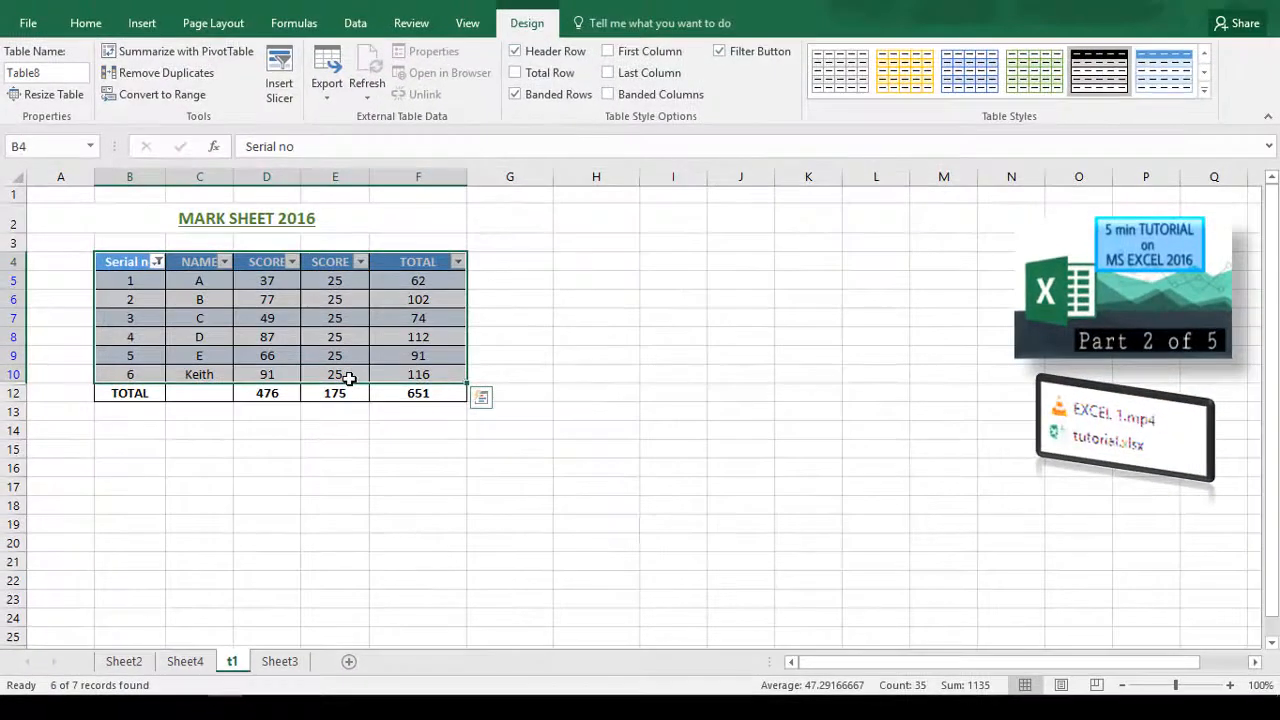
# - Undo the table conversion, its style and its filters so the mark sheet is a plain range again
pyautogui.click(131, 279)
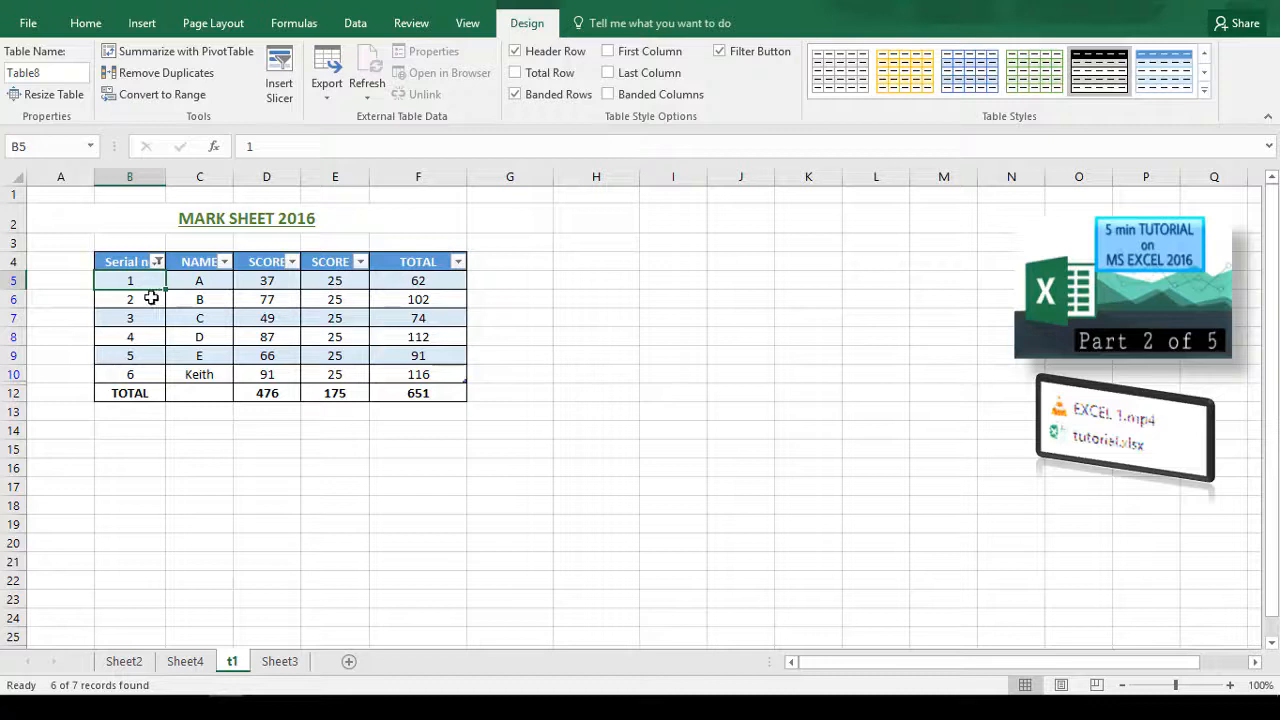
pyautogui.moveTo(121, 262); pyautogui.dragTo(440, 395)
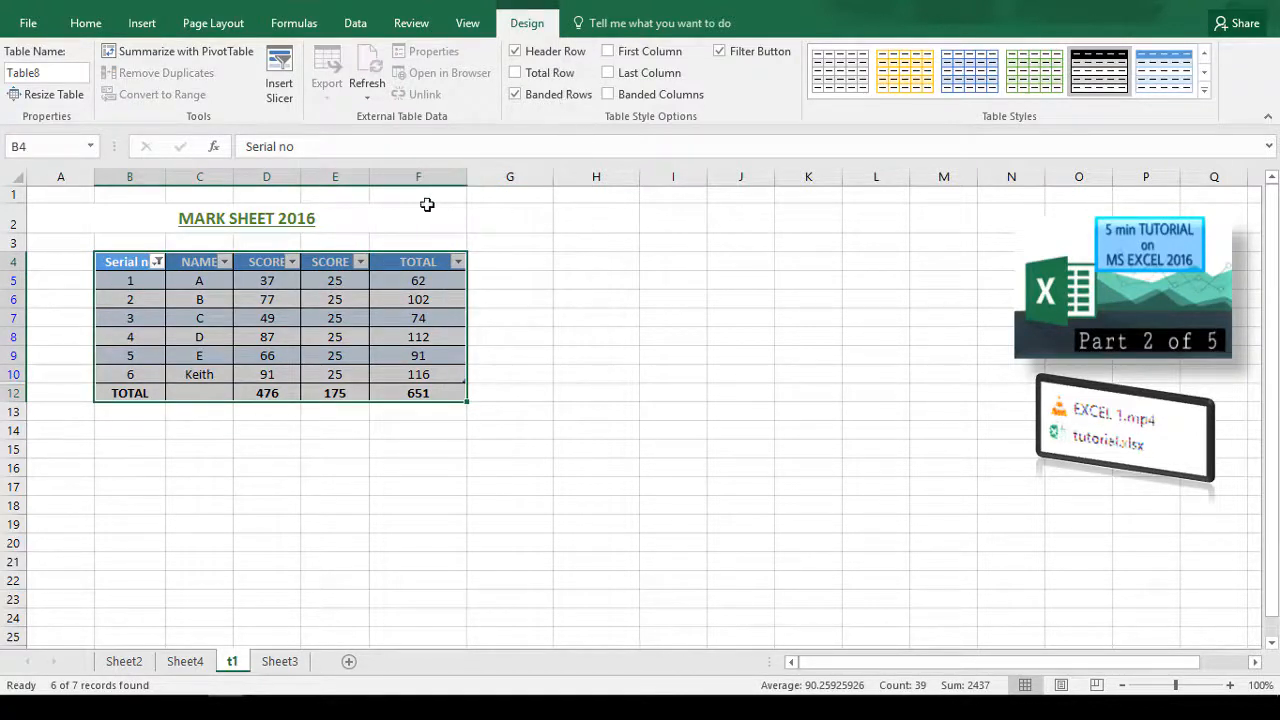
pyautogui.click(336, 210)
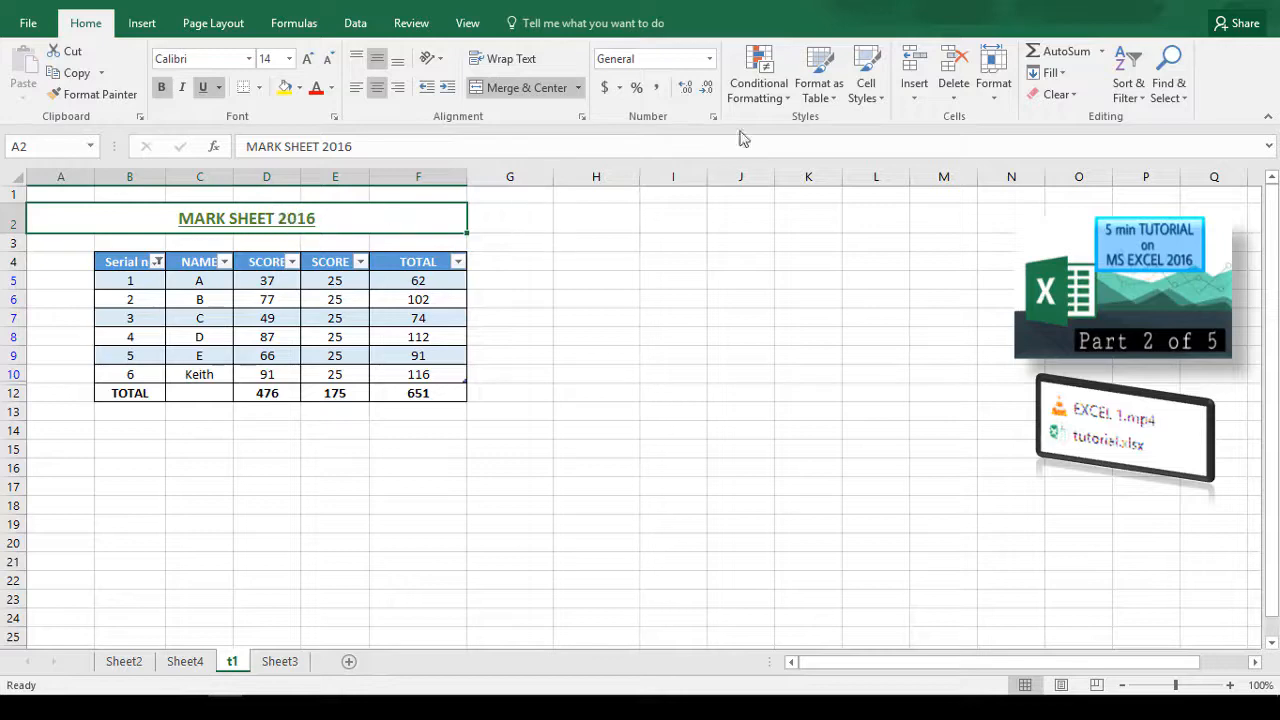
pyautogui.click(345, 375)
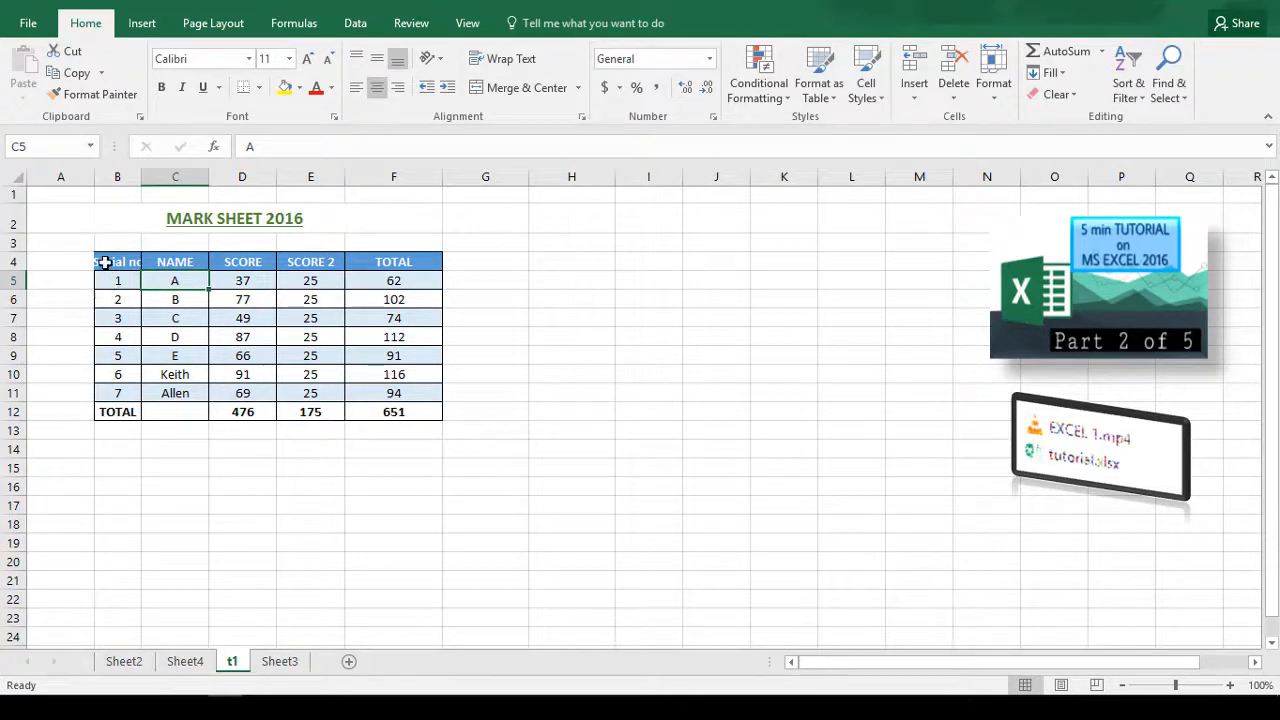
# - Convert the mark sheet range B4:F12 to a table through Quick Analysis, and undo the conversion
pyautogui.moveTo(105, 262); pyautogui.dragTo(401, 414)
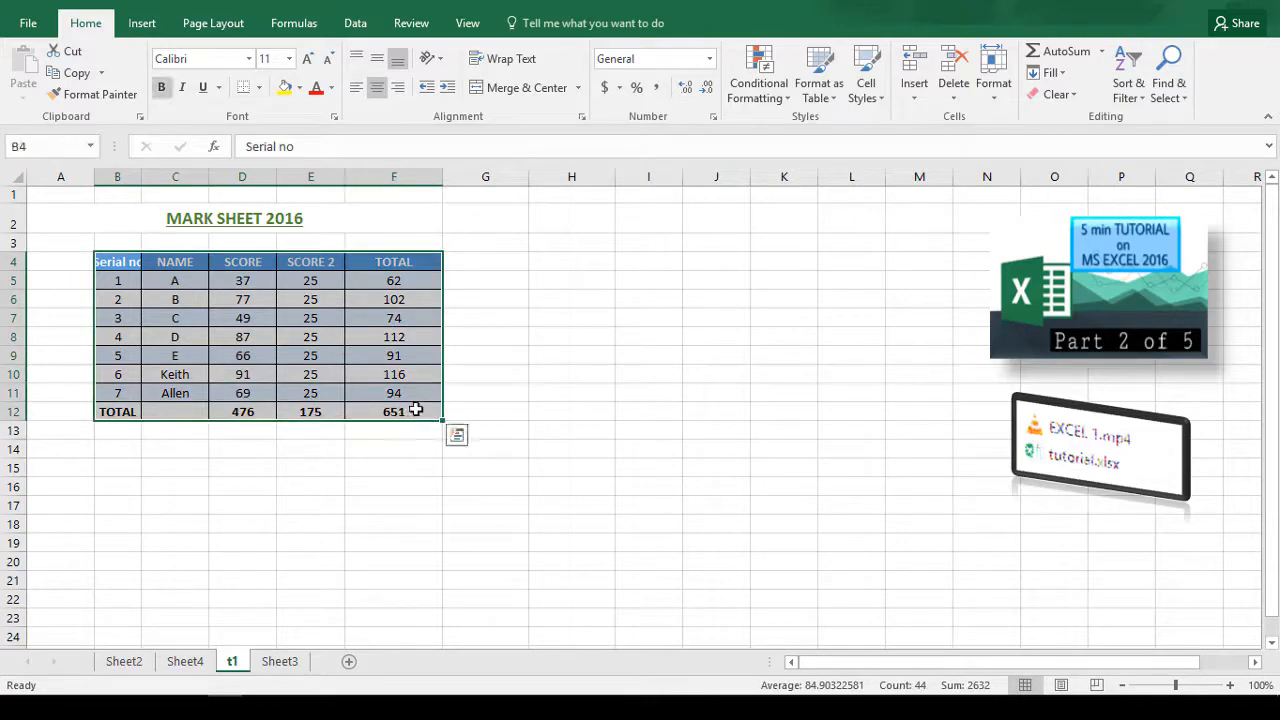
pyautogui.hotkey('ctrl', 'q')
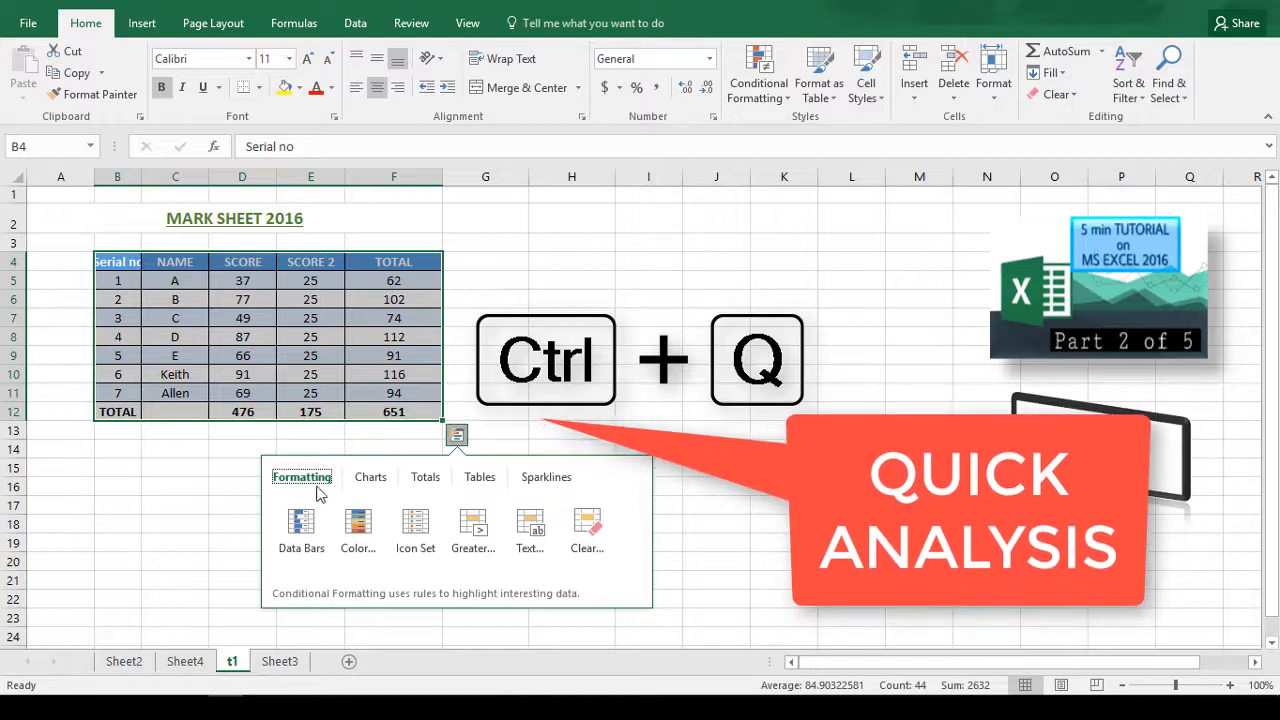
pyautogui.click(479, 477)
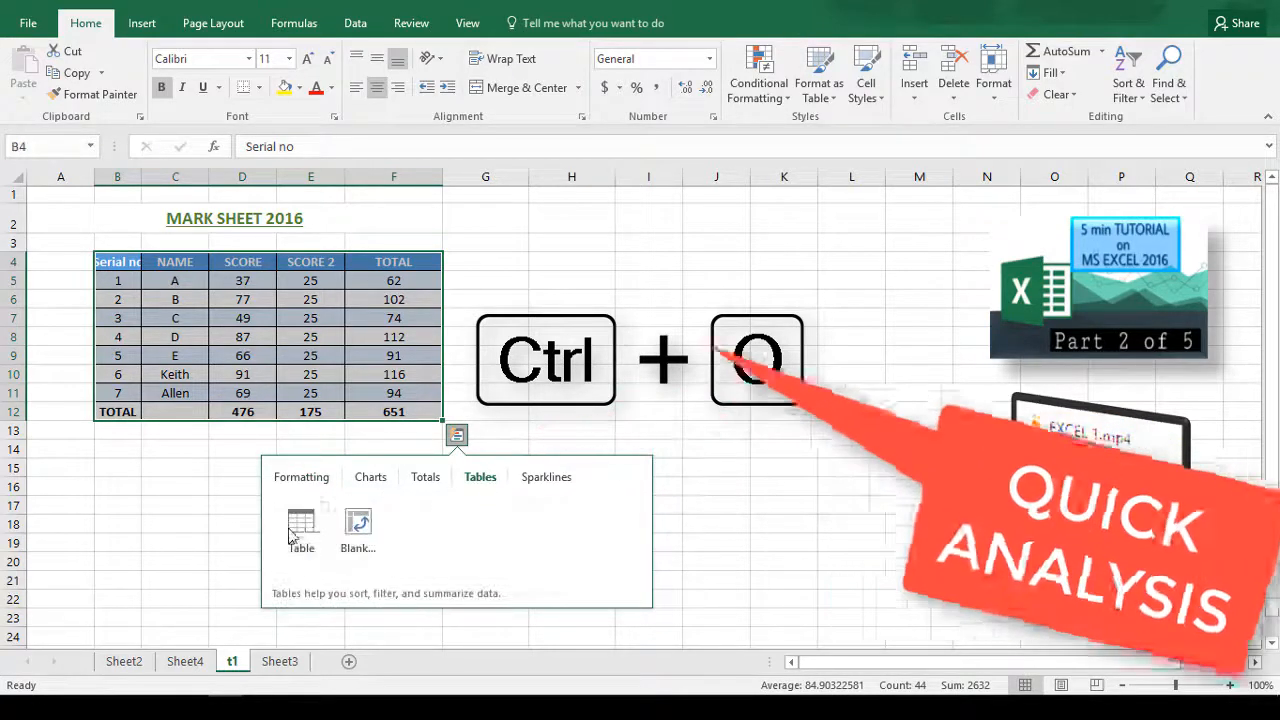
pyautogui.press('Escape')
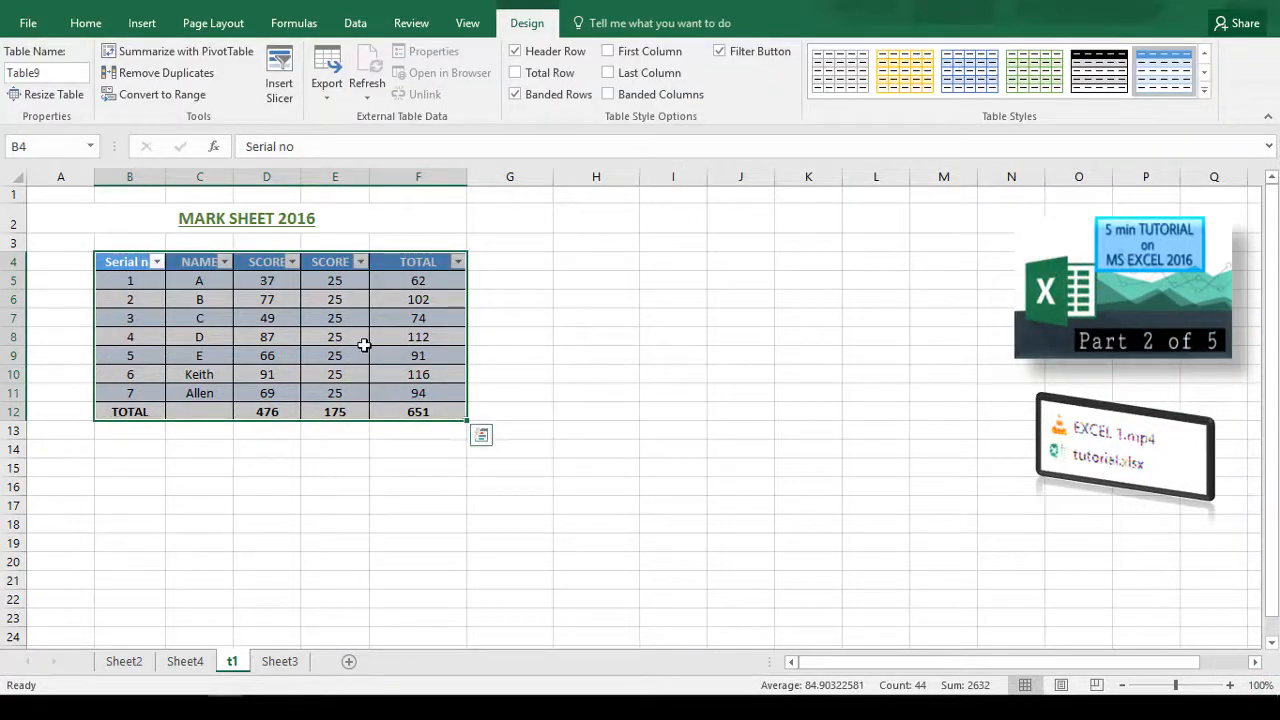
pyautogui.hotkey('ctrl', 'z')
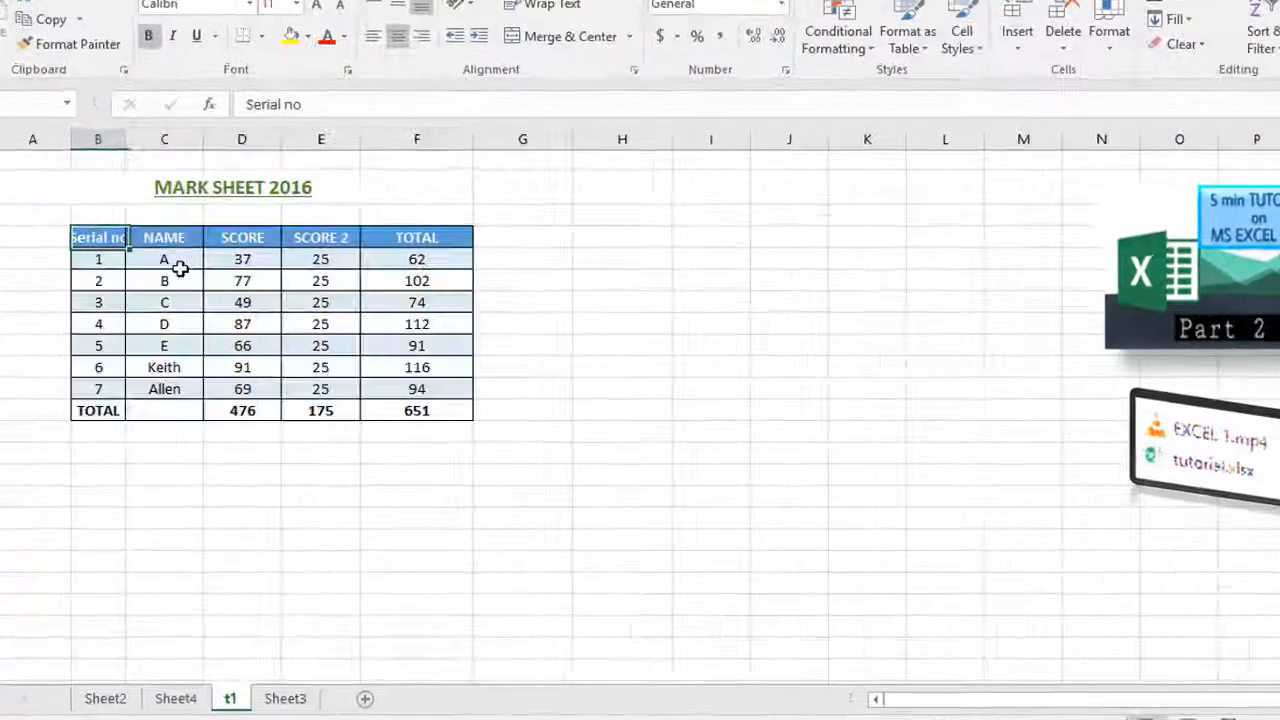
# - Examine the formatting, totals, chart and sparkline options that Quick Analysis offers for the range B4:F13
pyautogui.moveTo(98, 238); pyautogui.dragTo(447, 430)
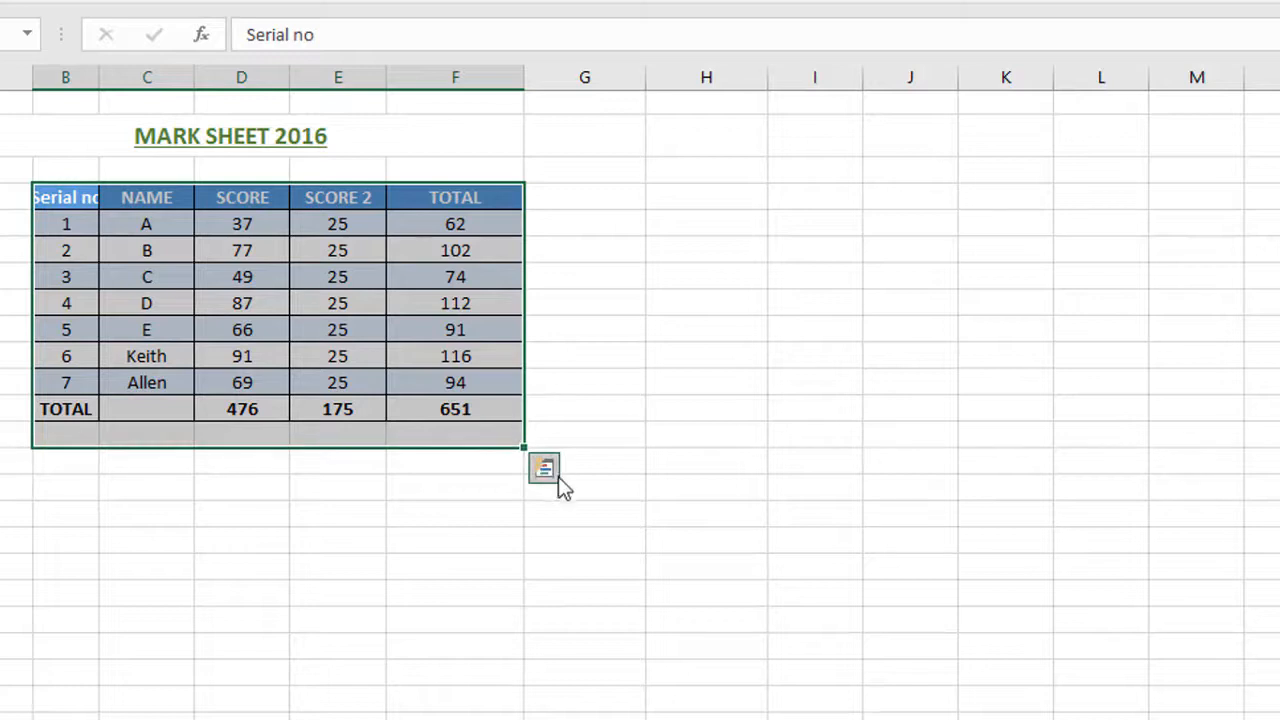
pyautogui.click(545, 470)
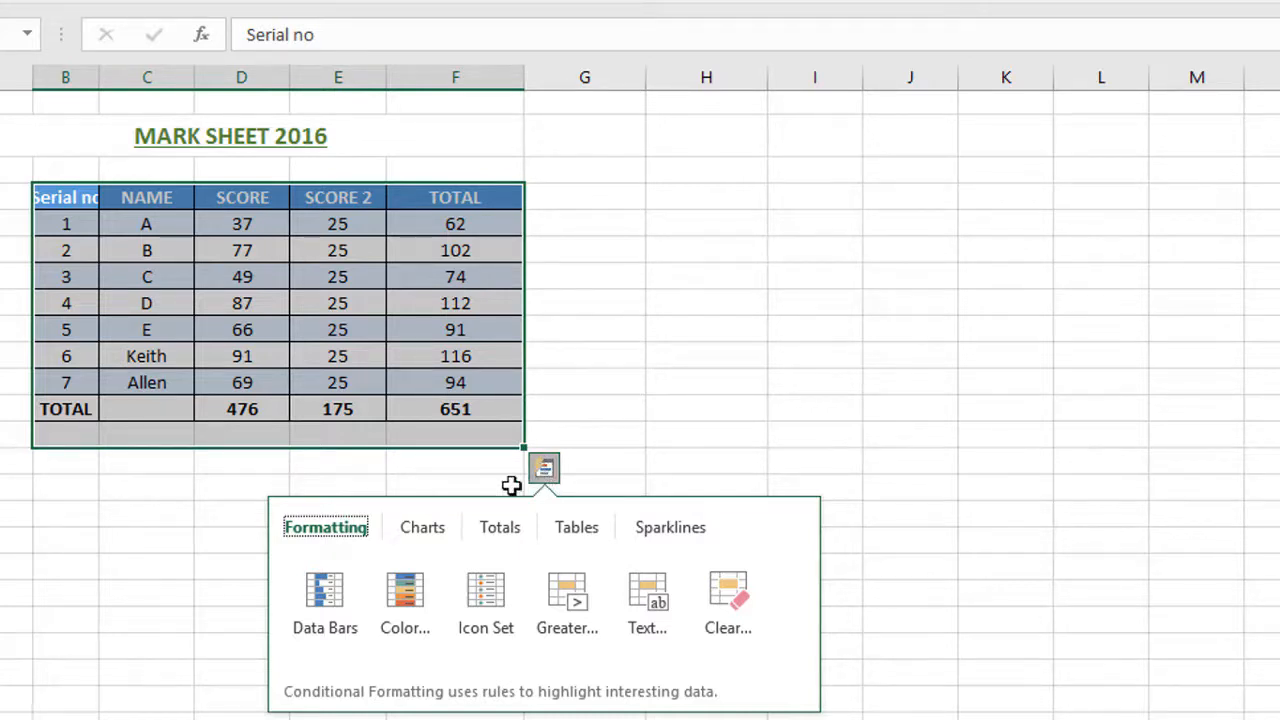
pyautogui.click(416, 530)
pyautogui.click(497, 530)
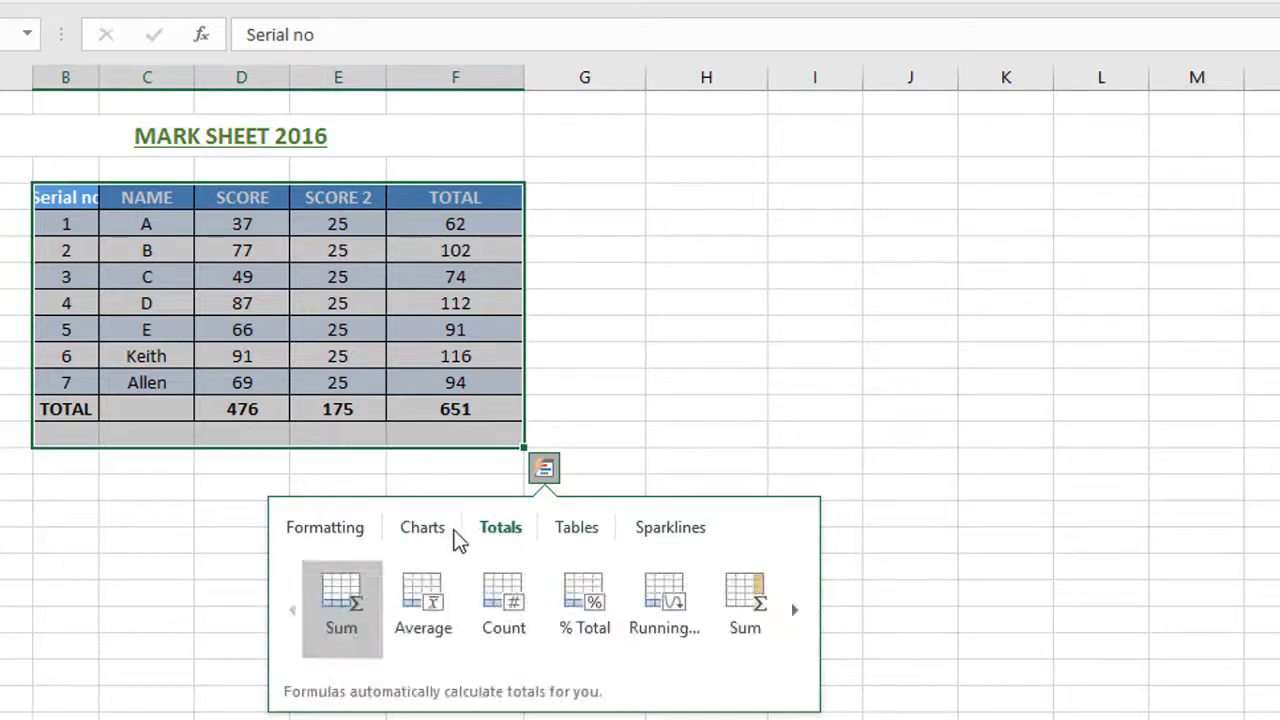
pyautogui.click(423, 530)
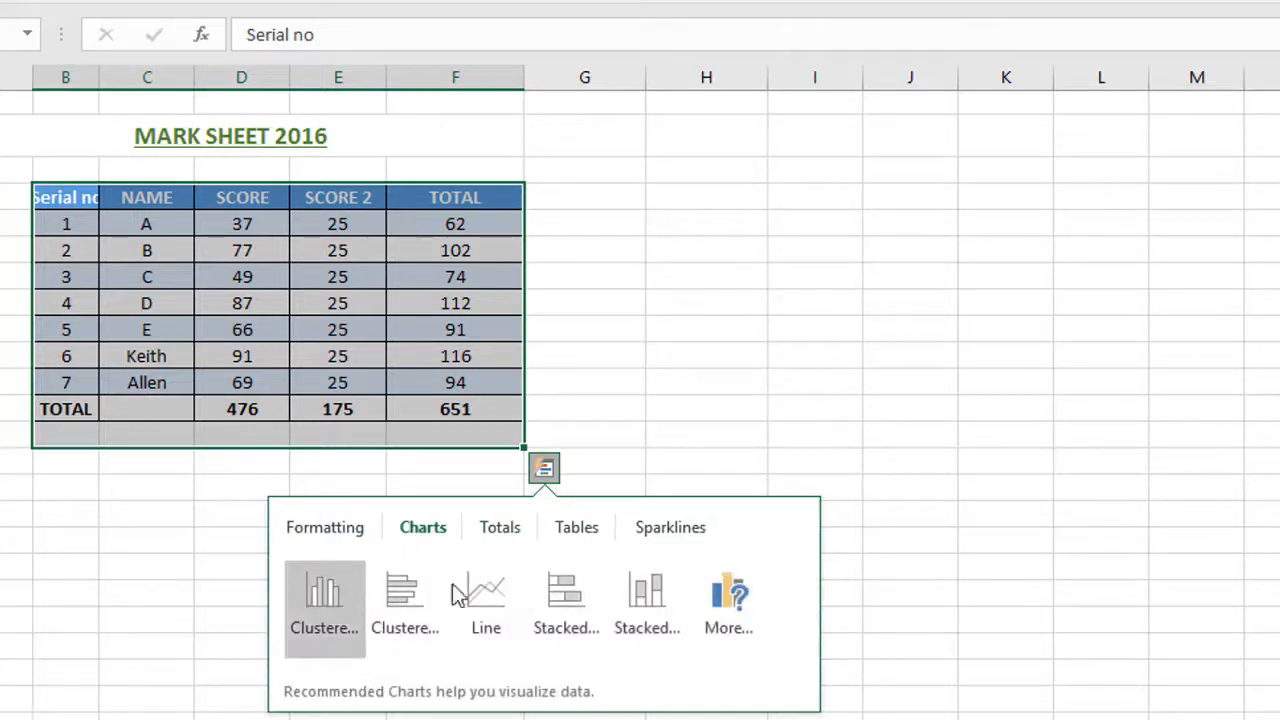
pyautogui.click(643, 537)
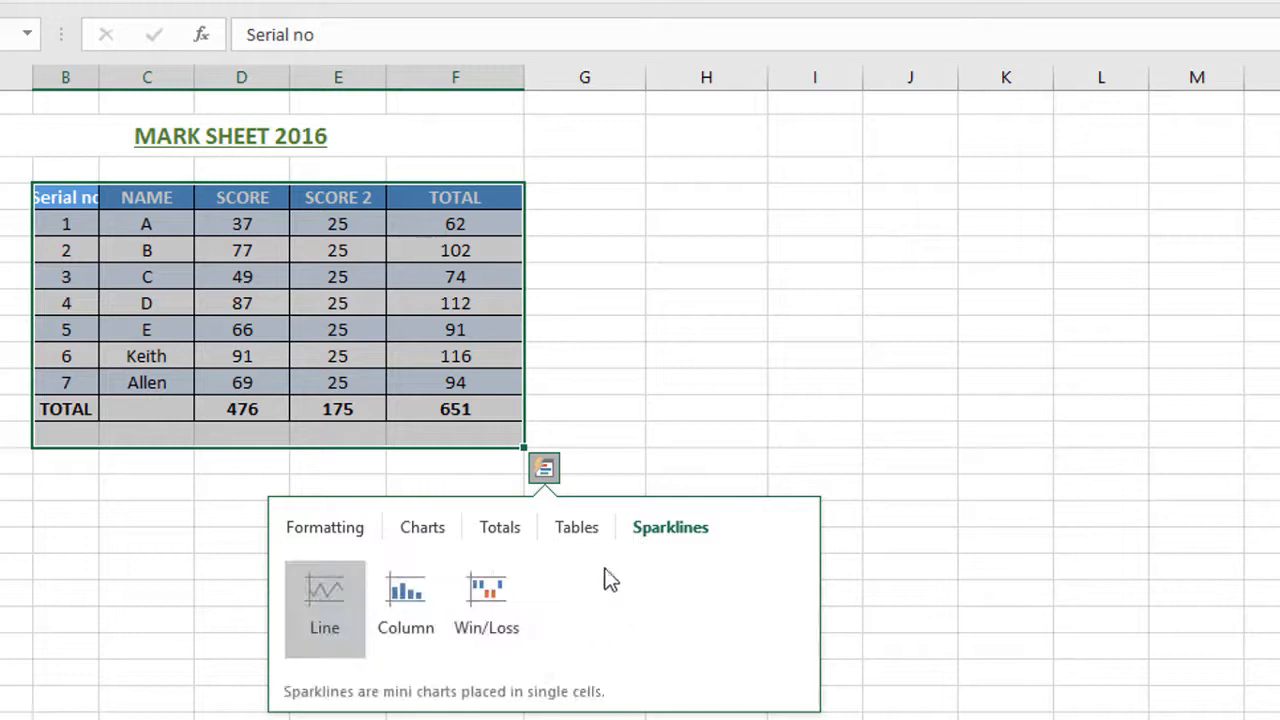
# - Create a blank PivotTable from the selected range through Quick Analysis and add the NAME and TOTAL fields
pyautogui.click(578, 530)
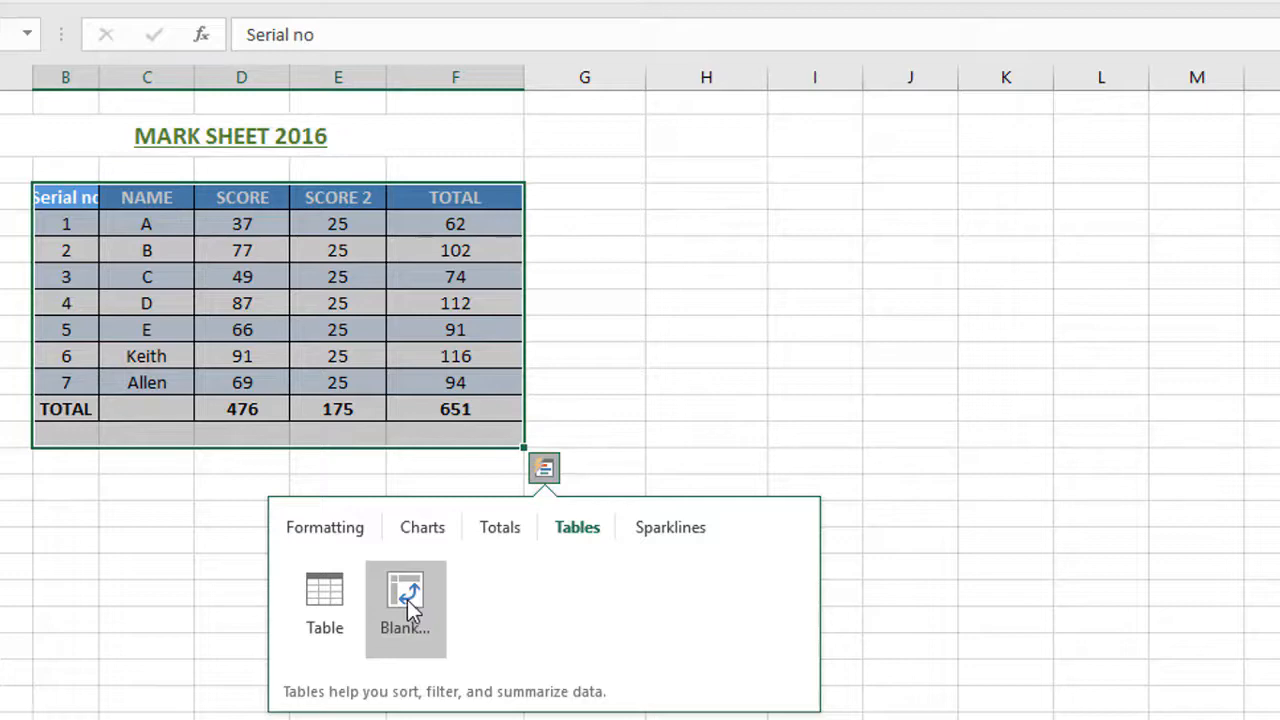
pyautogui.click(407, 600)
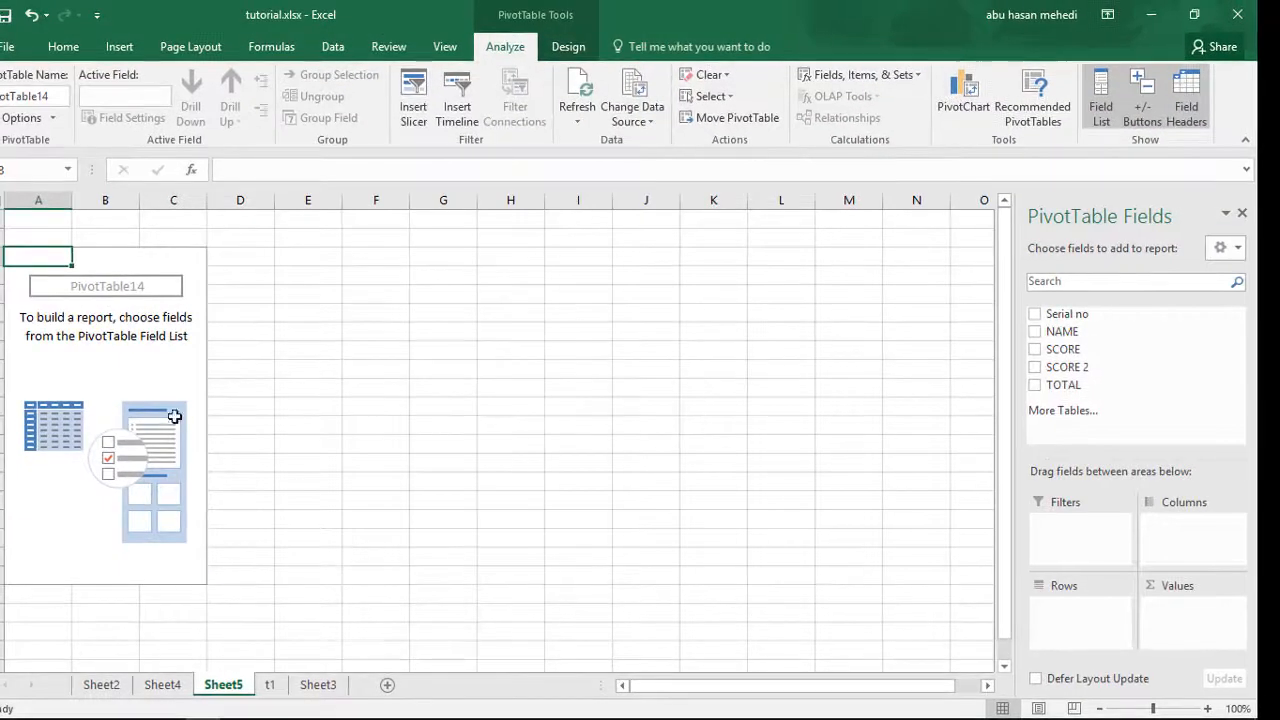
pyautogui.click(1035, 332)
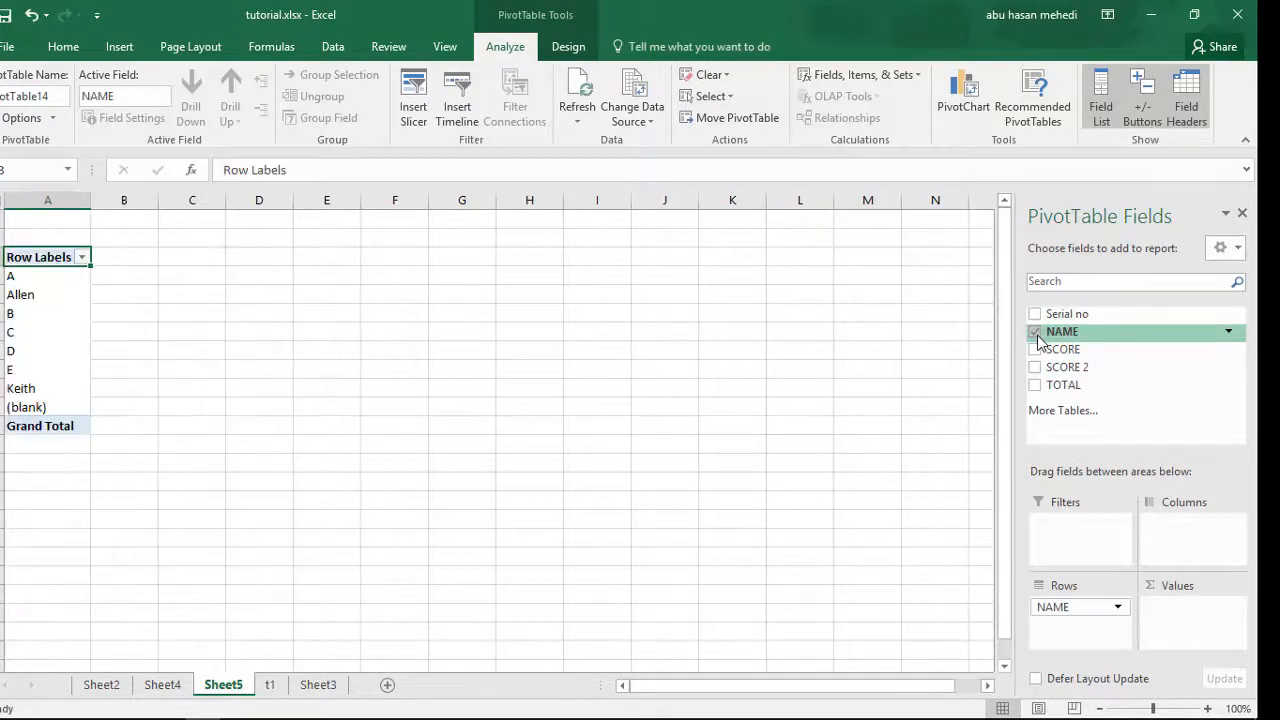
pyautogui.click(1035, 385)
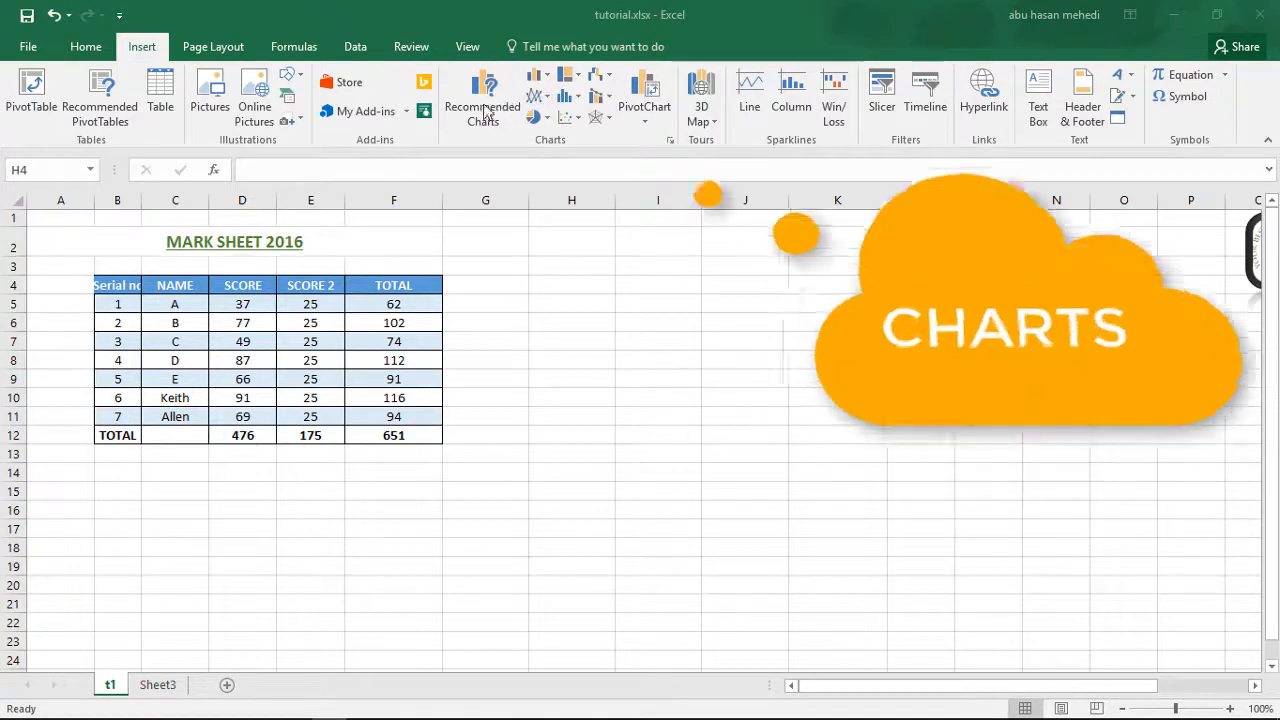
# - Examine the available line, pie, hierarchy, statistical, scatter, and surface or radar chart types without inserting any
pyautogui.click(549, 80)
pyautogui.click(549, 80)
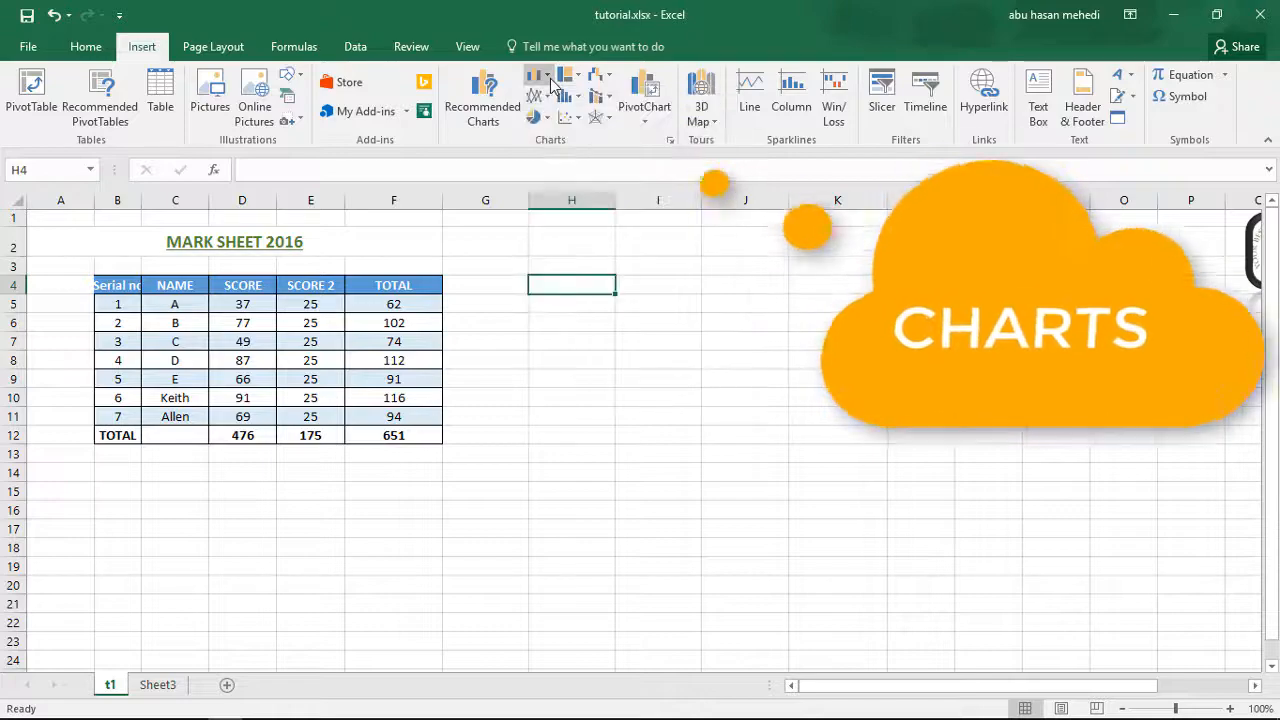
pyautogui.click(541, 96)
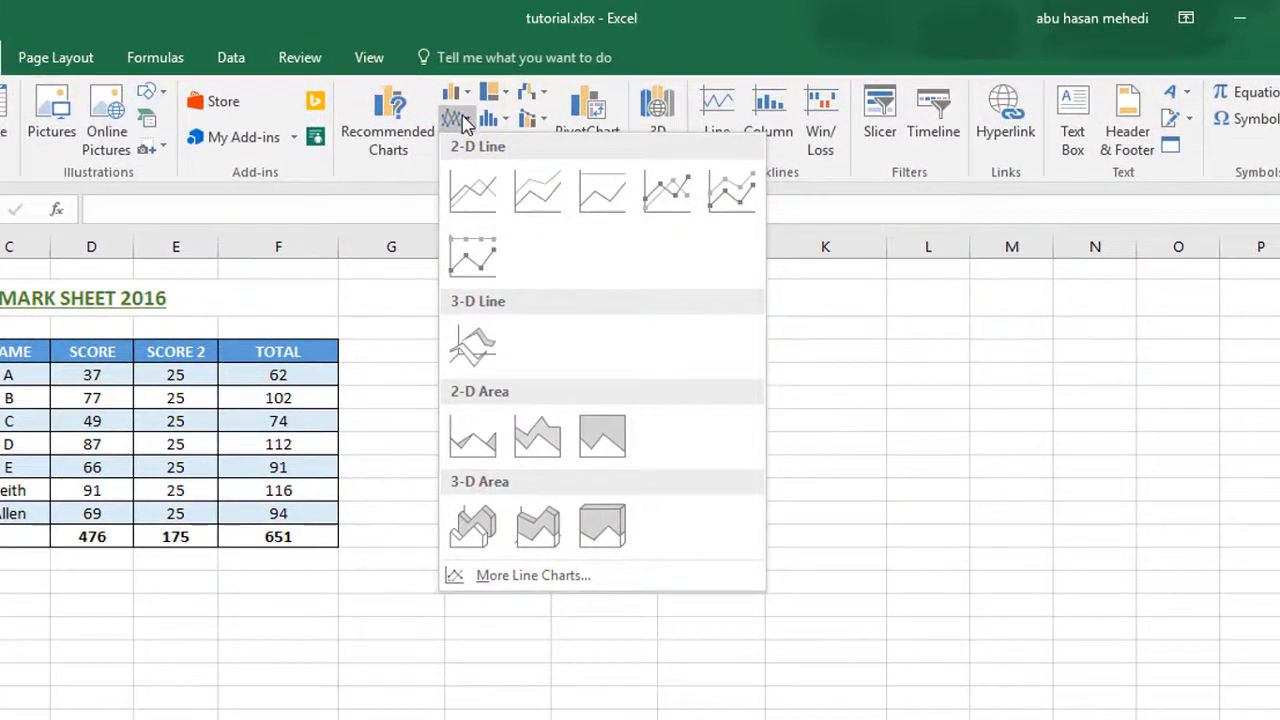
pyautogui.click(463, 122)
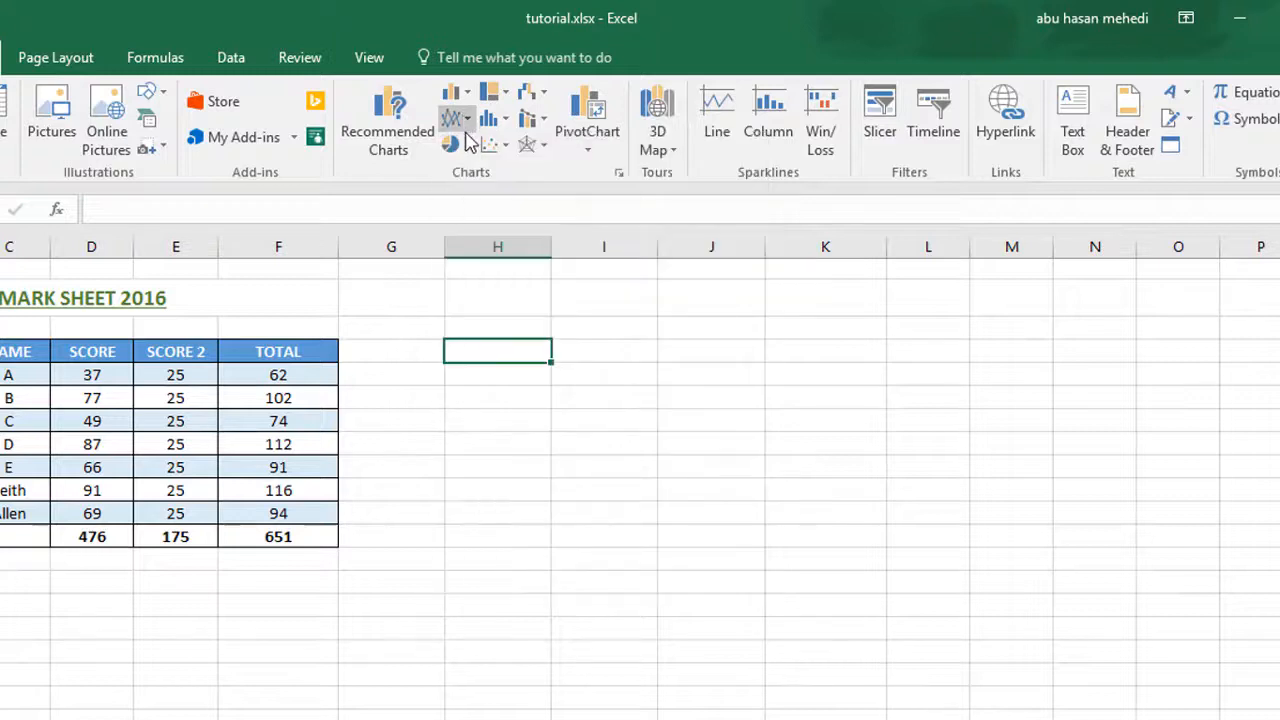
pyautogui.click(465, 143)
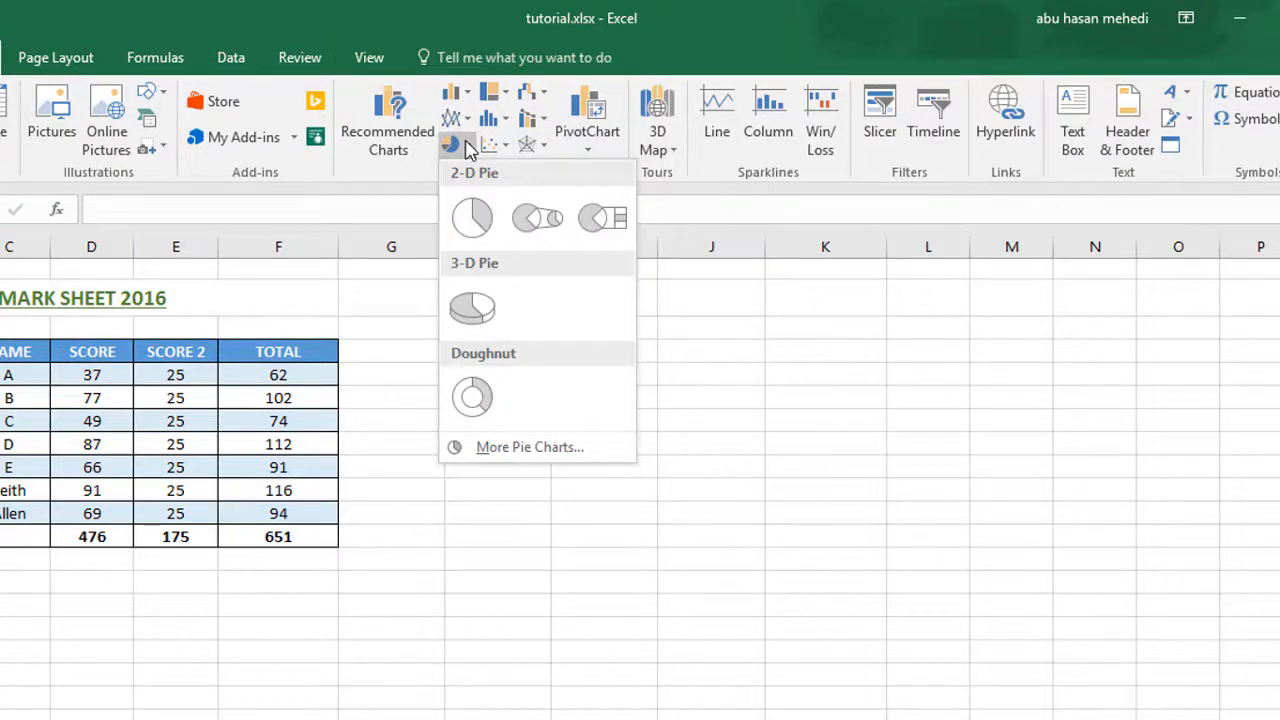
pyautogui.click(467, 148)
pyautogui.click(505, 95)
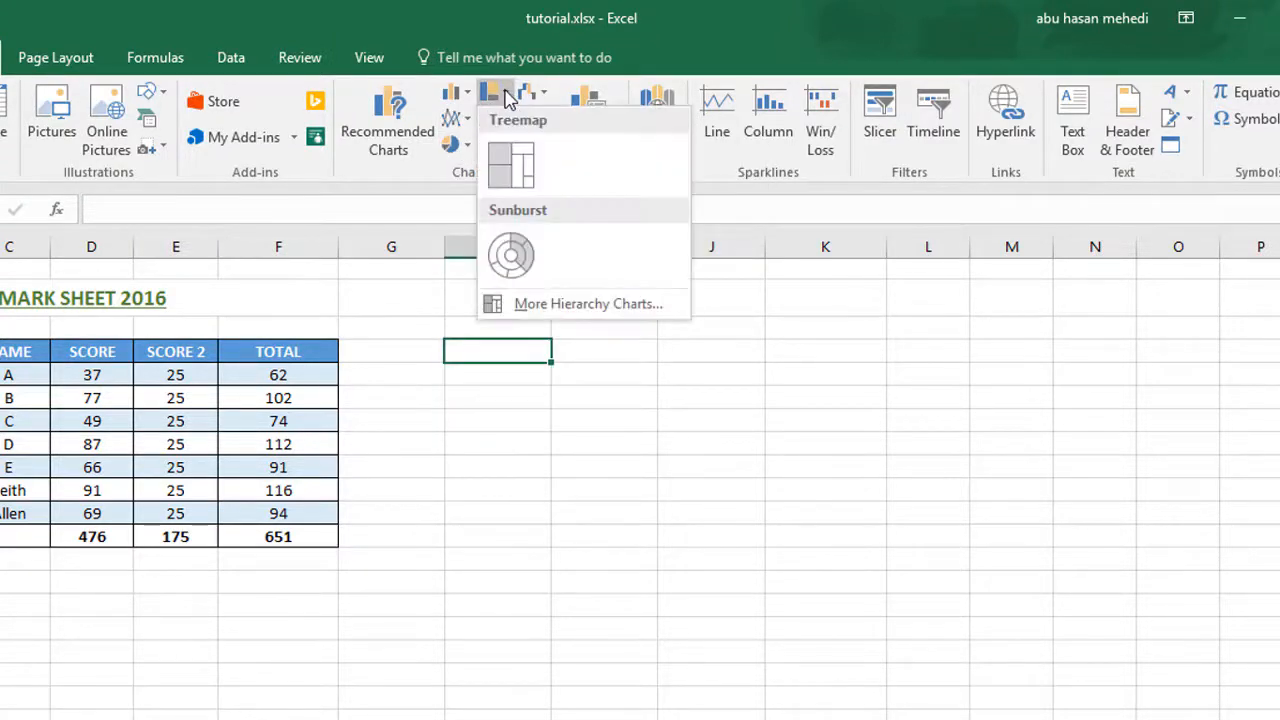
pyautogui.click(507, 97)
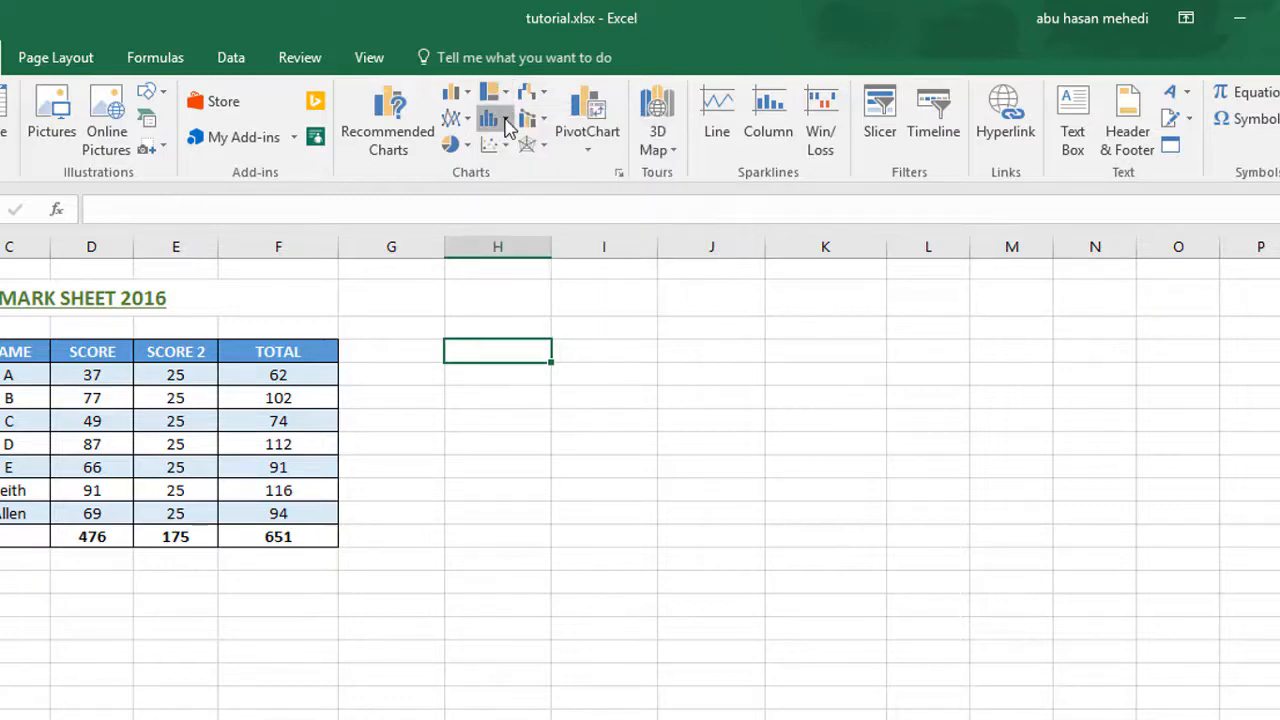
pyautogui.click(507, 122)
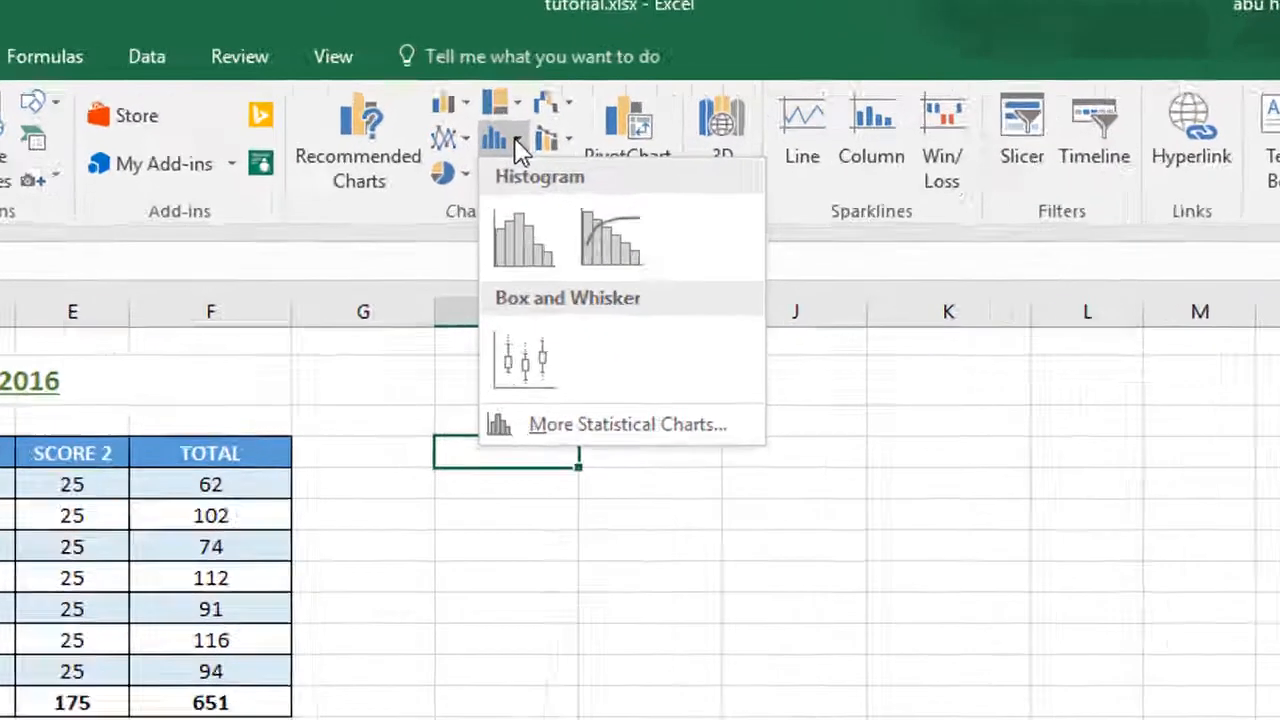
pyautogui.click(505, 119)
pyautogui.click(521, 197)
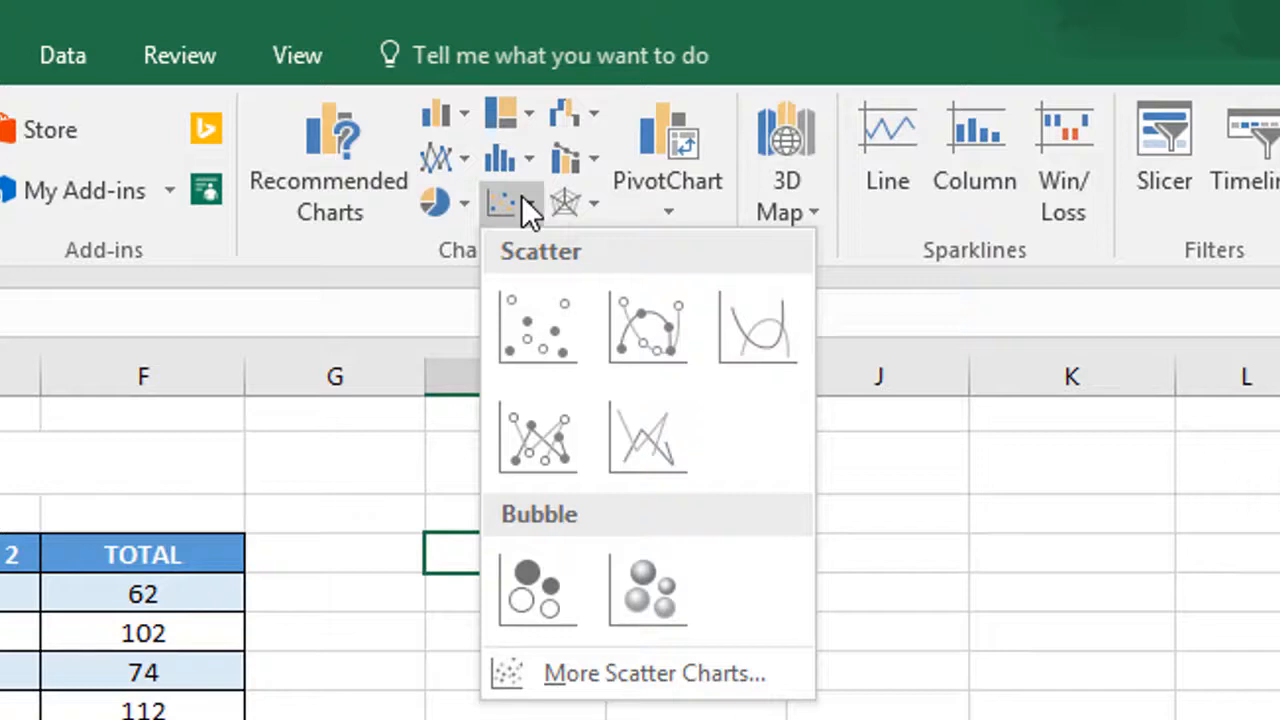
pyautogui.click(521, 197)
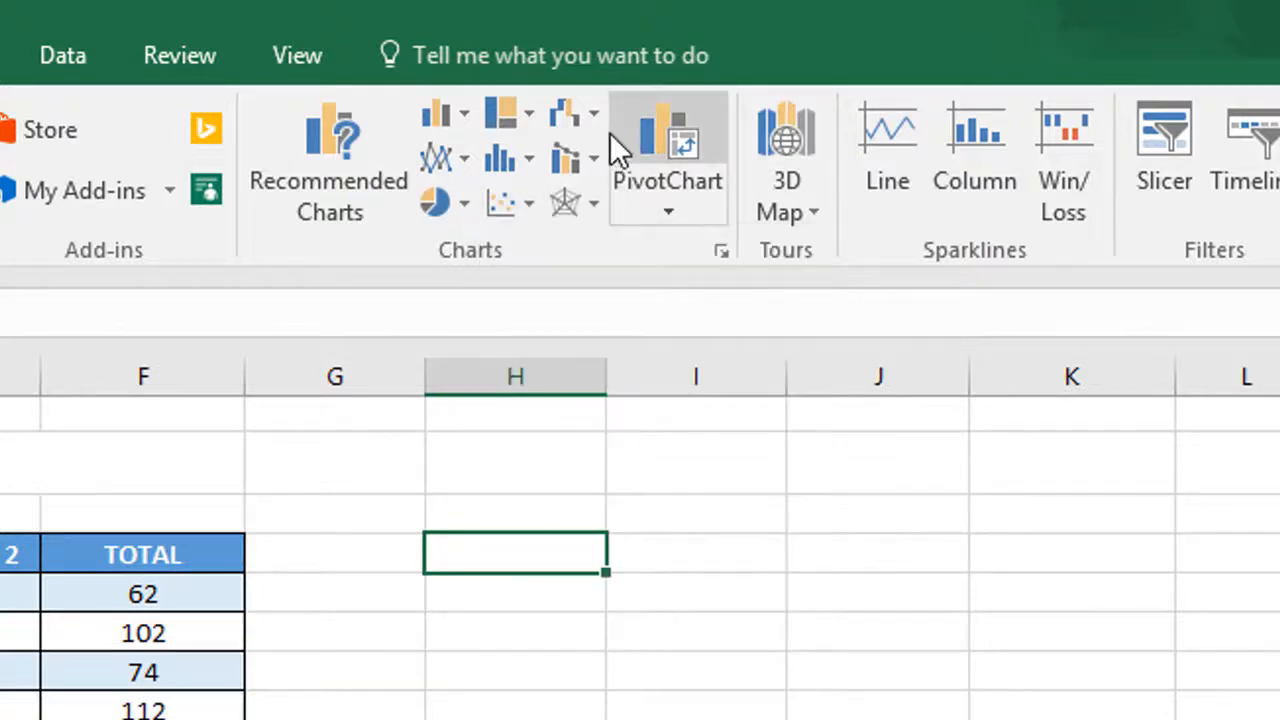
pyautogui.click(596, 199)
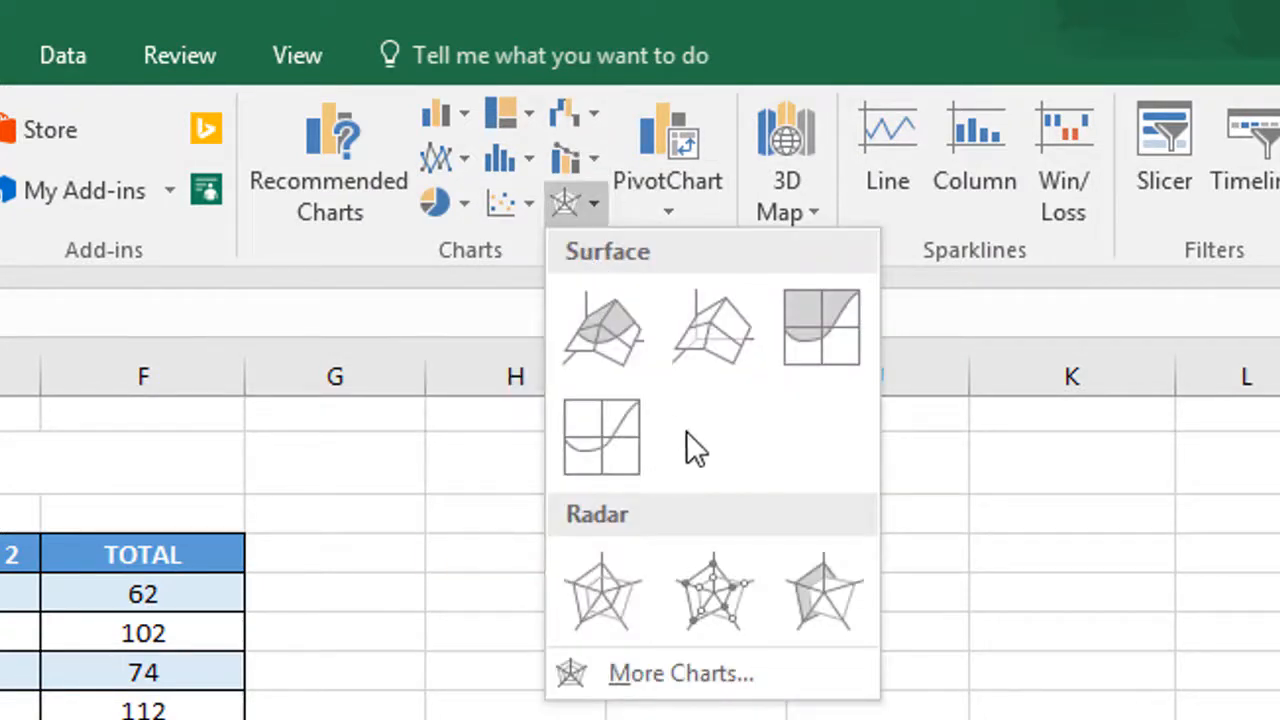
pyautogui.click(588, 207)
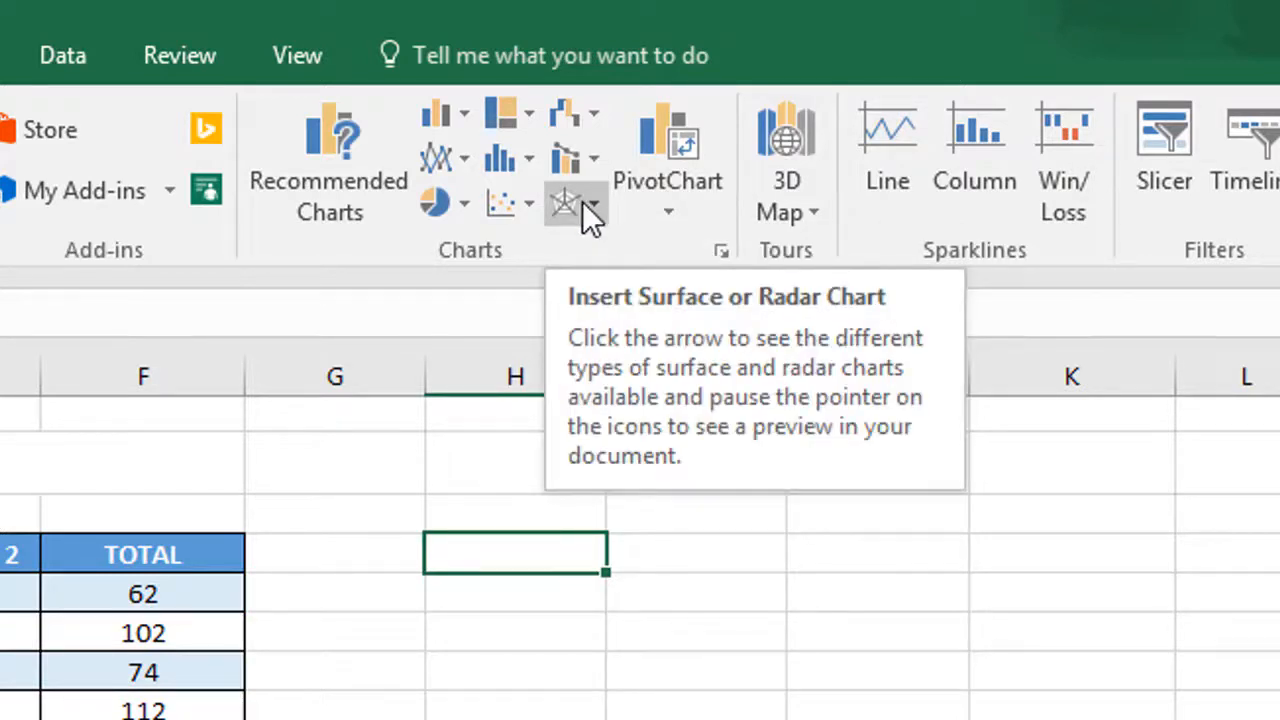
# - Insert a PivotChart of the range B4:F12 at cell H4 on sheet t1, with the NAME and TOTAL fields
pyautogui.click(674, 197)
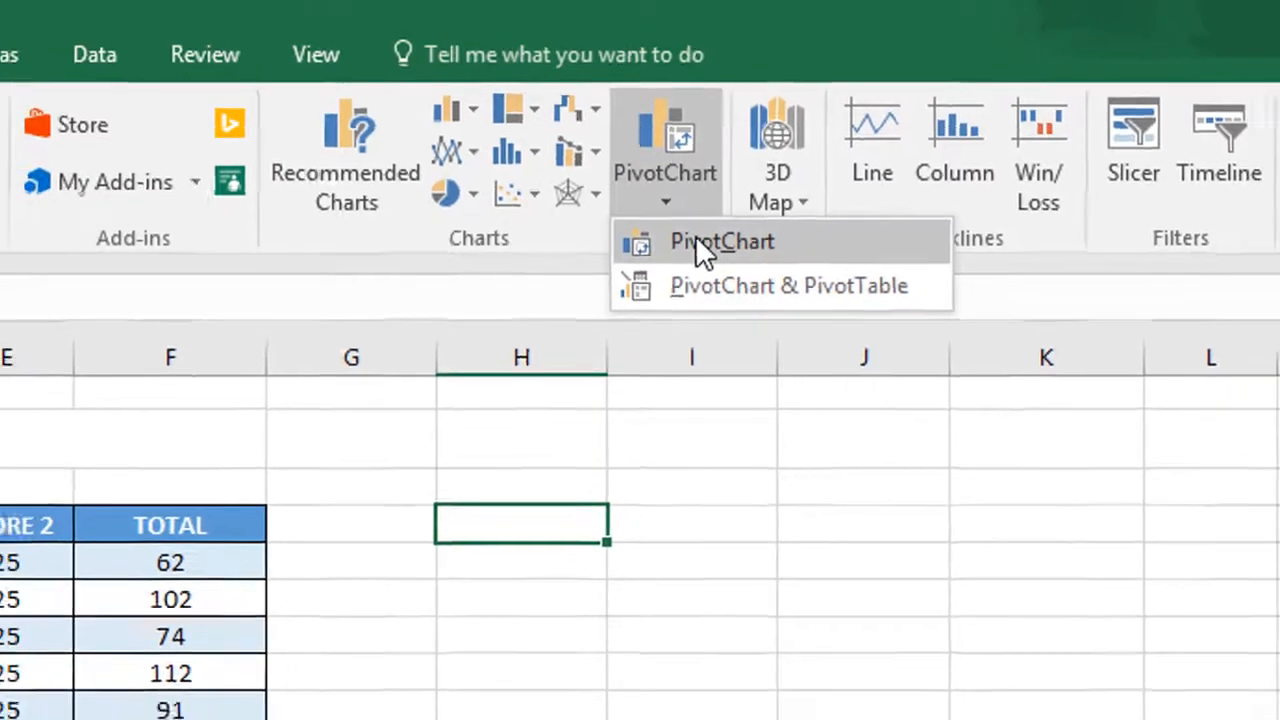
pyautogui.click(700, 251)
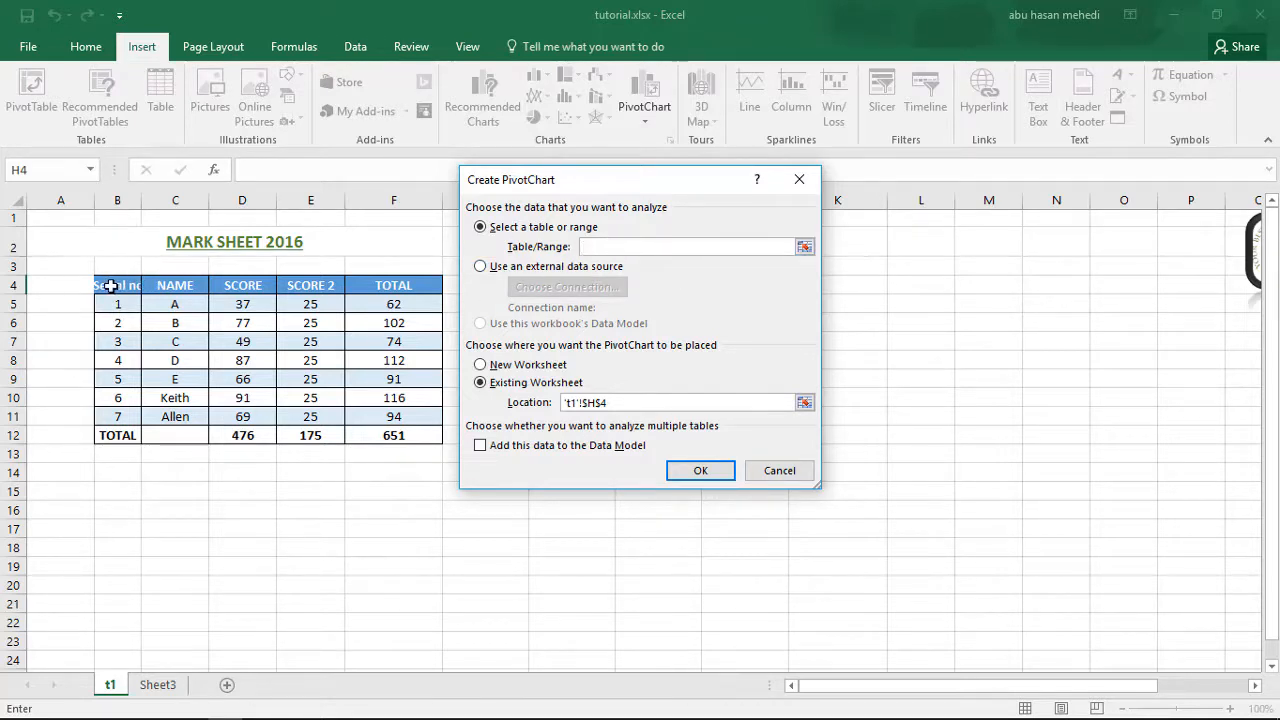
pyautogui.moveTo(110, 287); pyautogui.dragTo(438, 440)
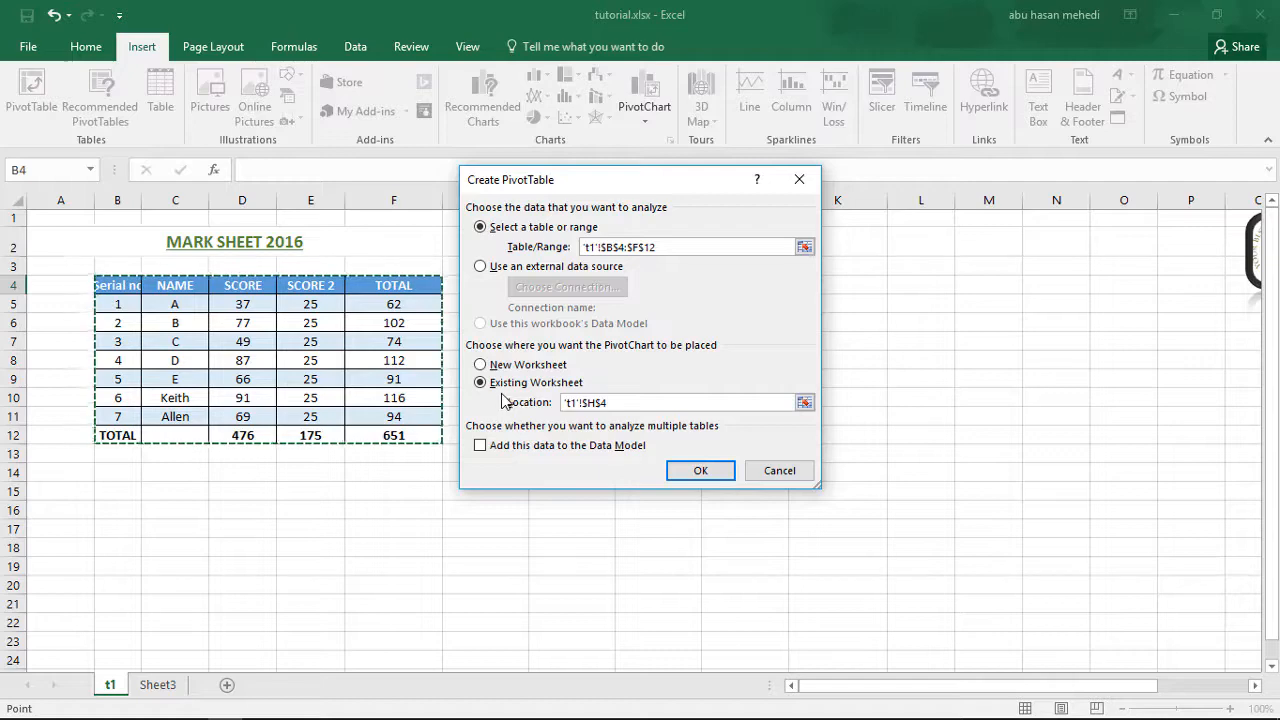
pyautogui.click(700, 471)
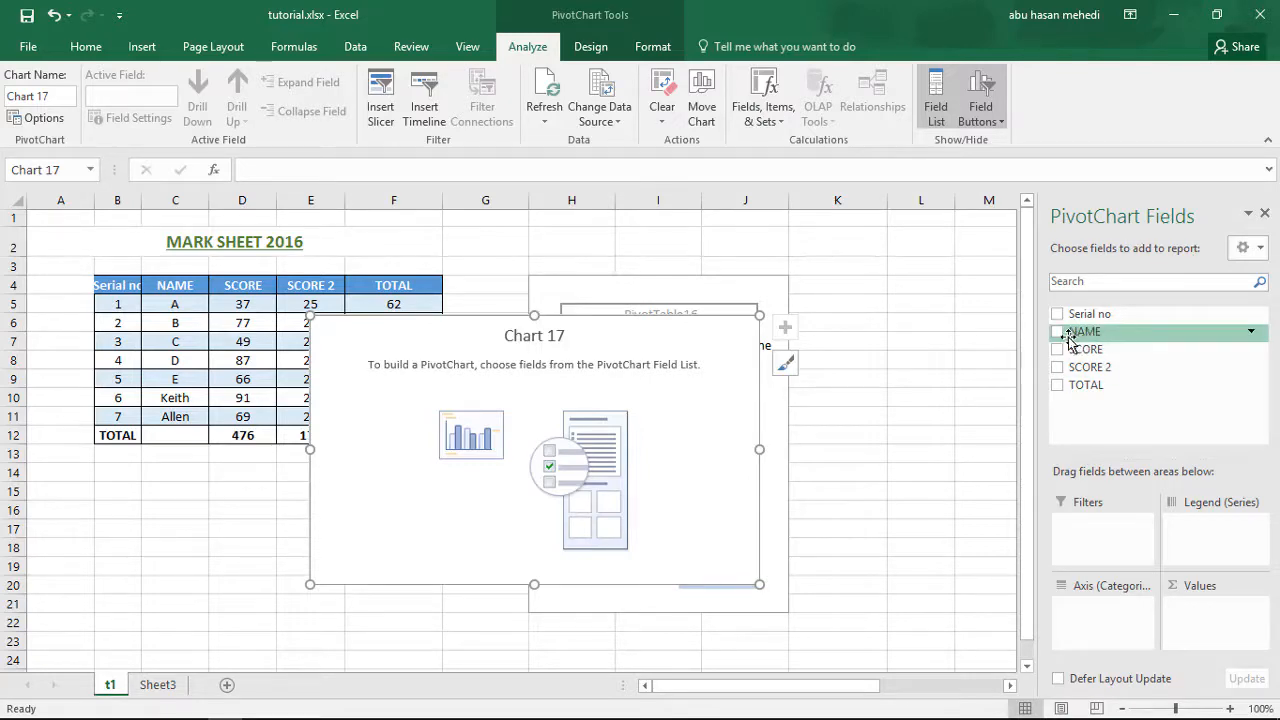
pyautogui.click(1057, 333)
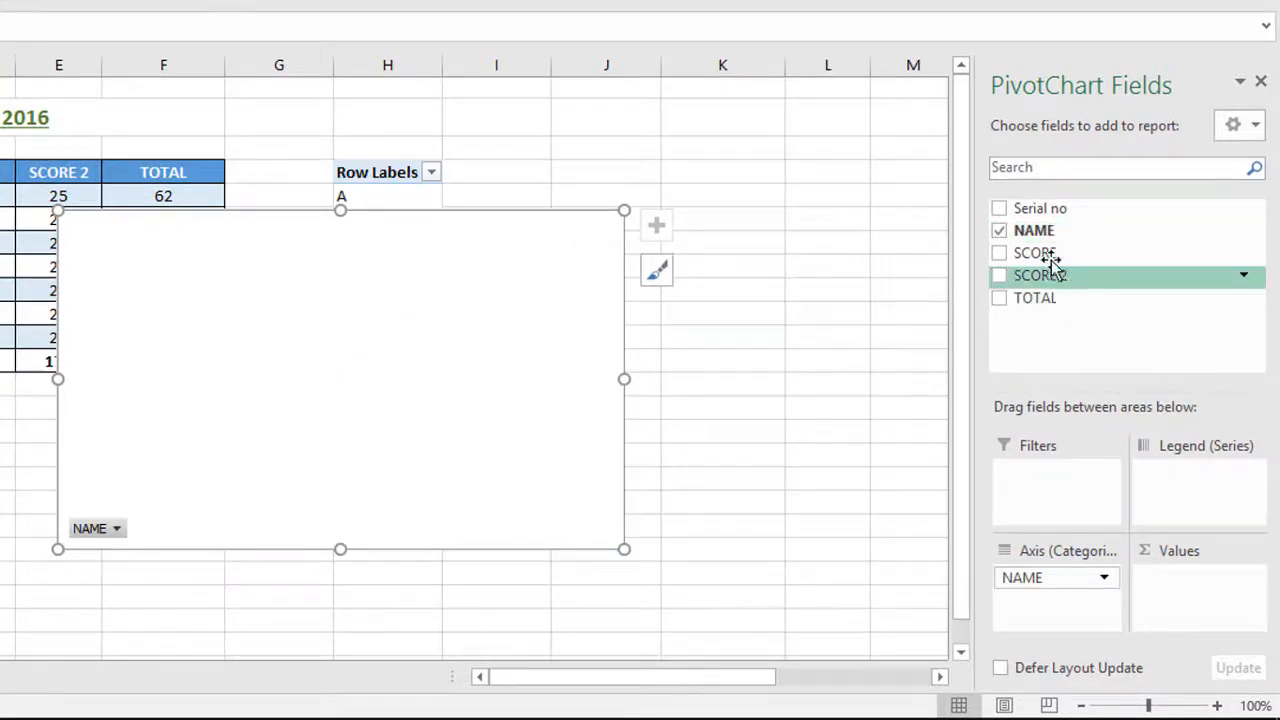
pyautogui.click(999, 299)
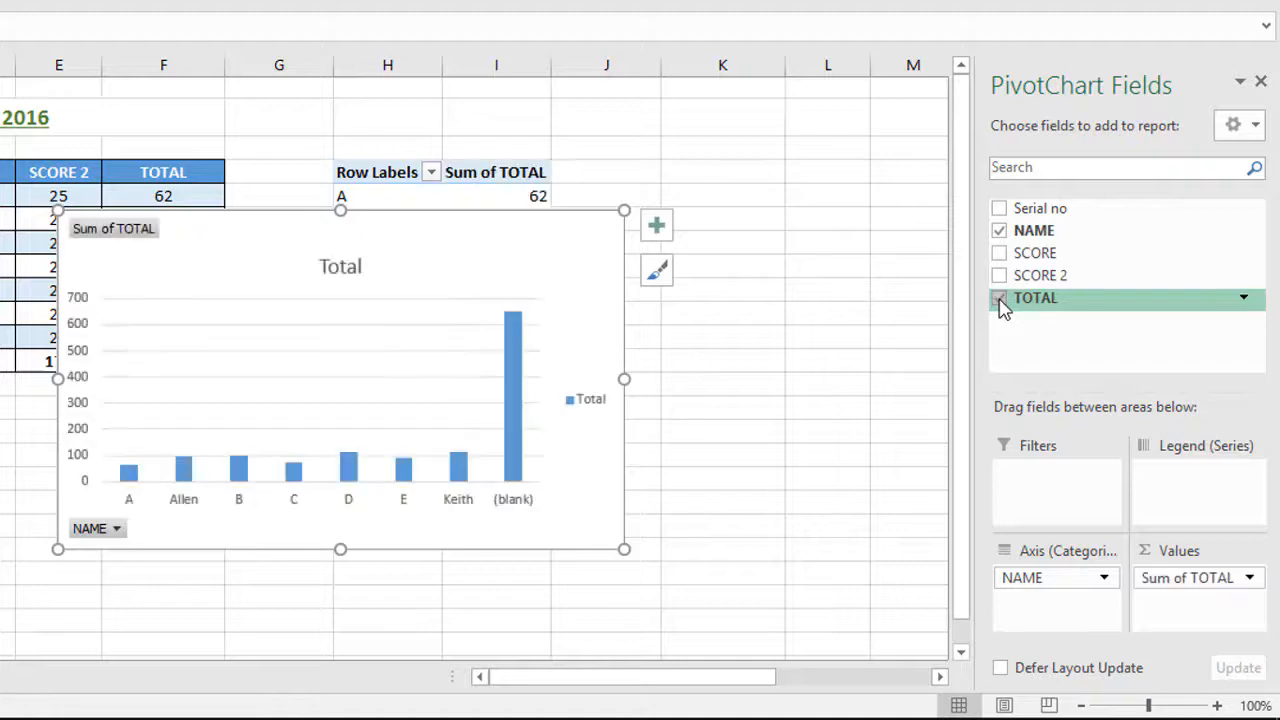
# - Move the PivotChart beside the mark sheet, enlarge it to reach column L, and shift its plot area upward
pyautogui.moveTo(371, 289); pyautogui.dragTo(552, 200)
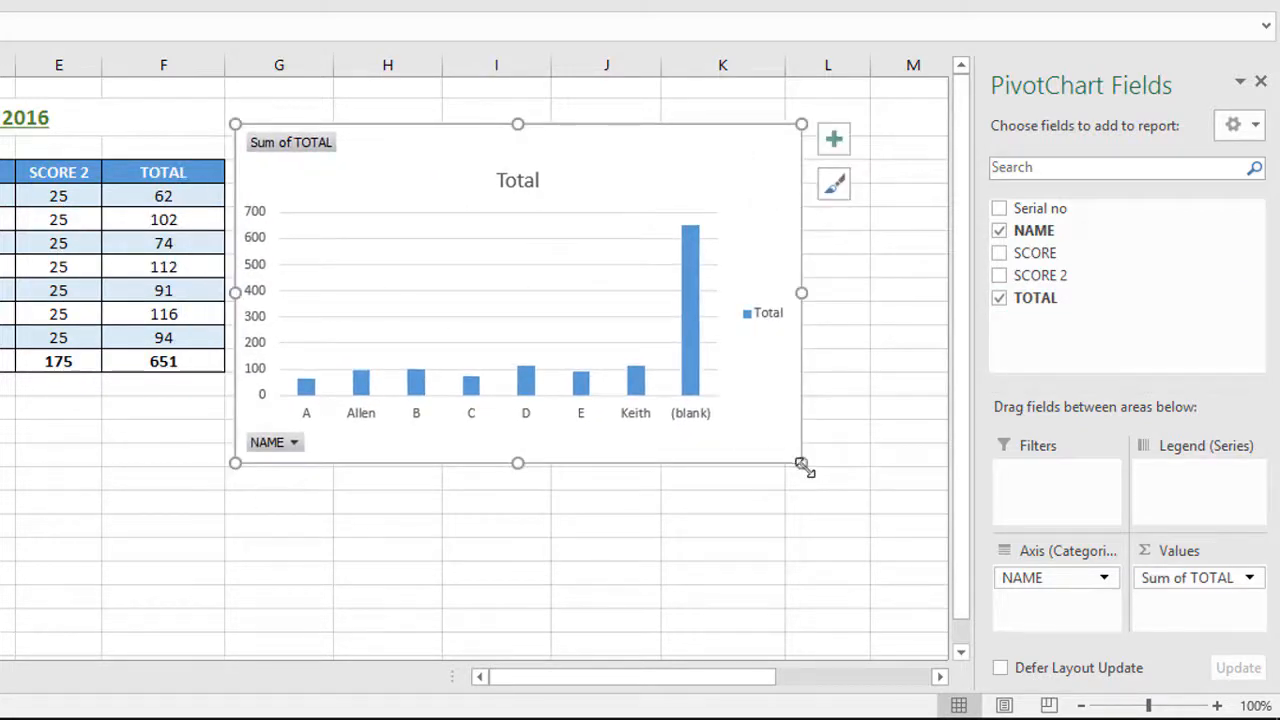
pyautogui.moveTo(803, 465); pyautogui.dragTo(881, 521)
pyautogui.moveTo(654, 367); pyautogui.dragTo(671, 291)
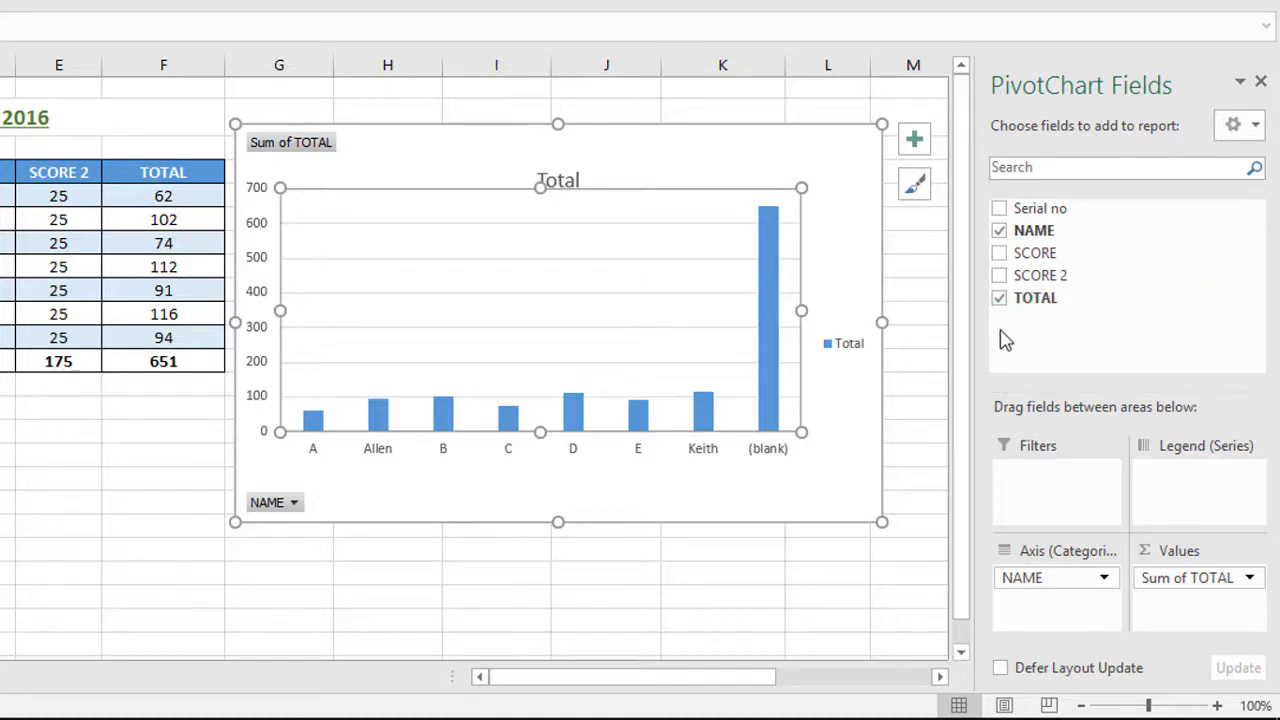
# - Add the SCORE and SCORE 2 fields to the PivotChart's values
pyautogui.click(999, 253)
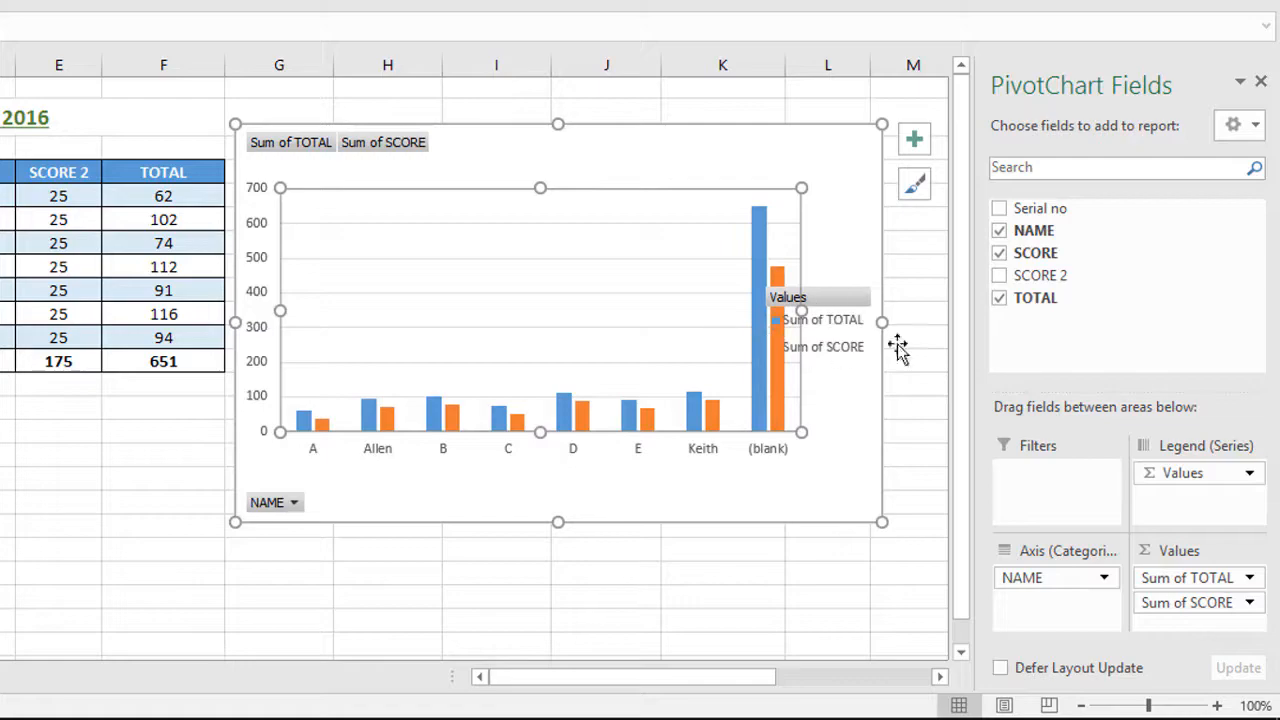
pyautogui.click(999, 276)
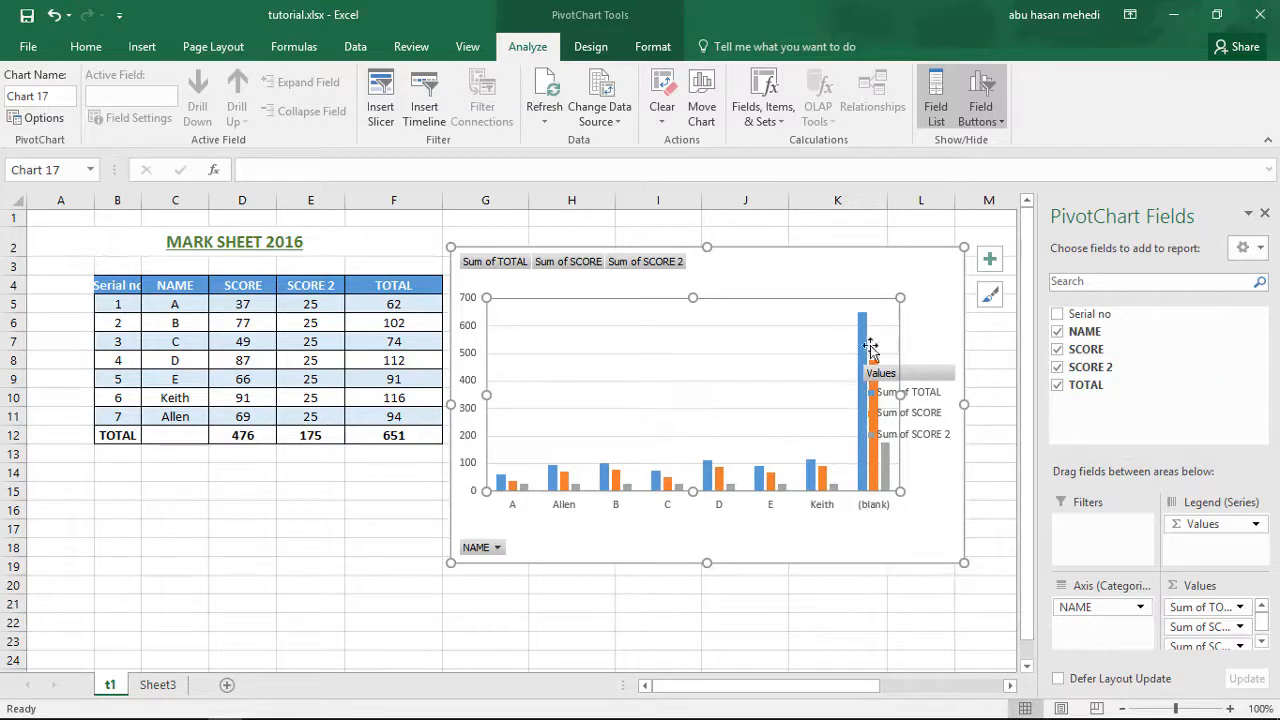
# - Move the PivotChart down below the mark sheet and shift its legend into the middle of the plot area
pyautogui.doubleClick(855, 504)
pyautogui.click(945, 293)
pyautogui.moveTo(945, 293); pyautogui.dragTo(865, 272)
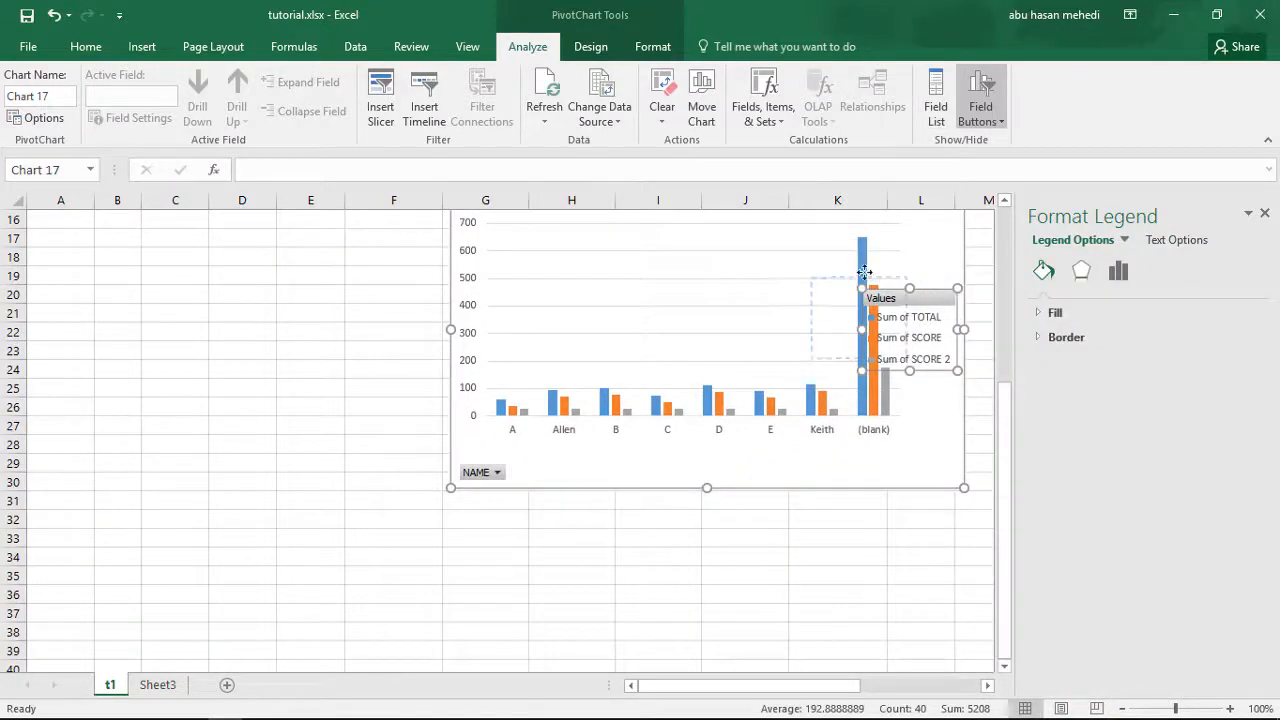
pyautogui.moveTo(763, 237); pyautogui.dragTo(764, 238)
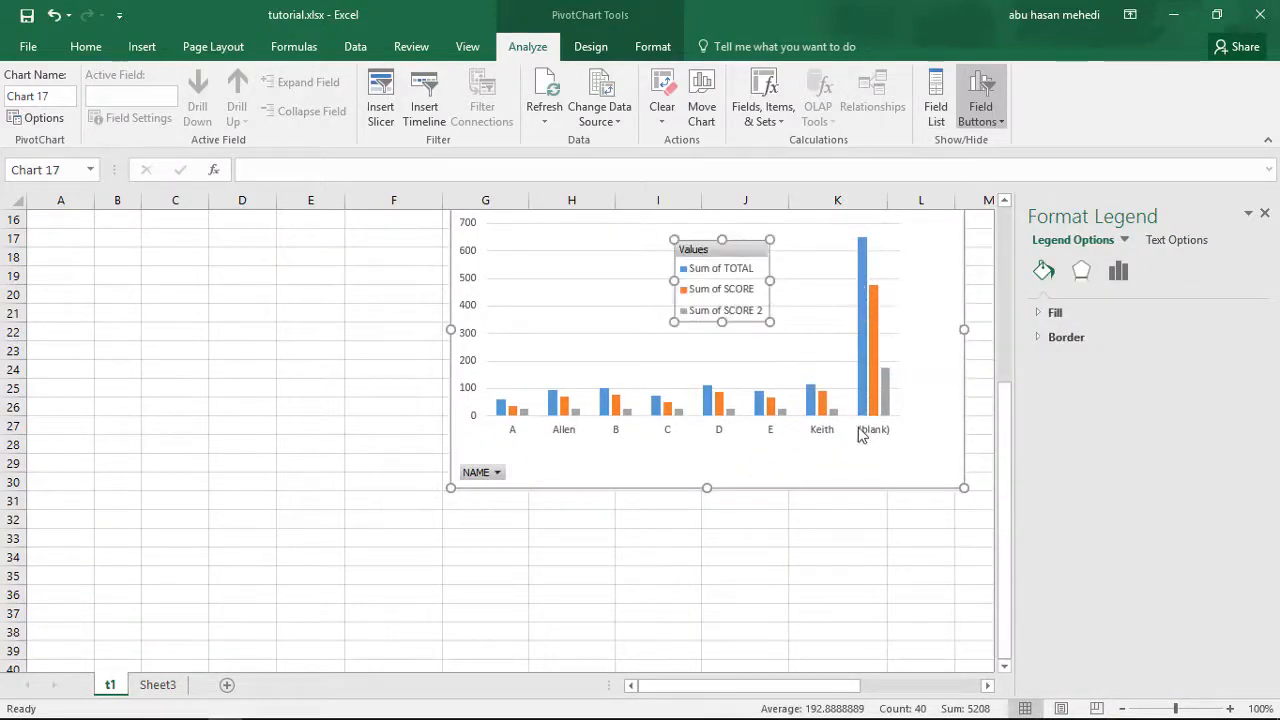
# - Filter the PivotChart's NAME field to exclude the (blank) item
pyautogui.click(869, 374)
pyautogui.click(885, 427)
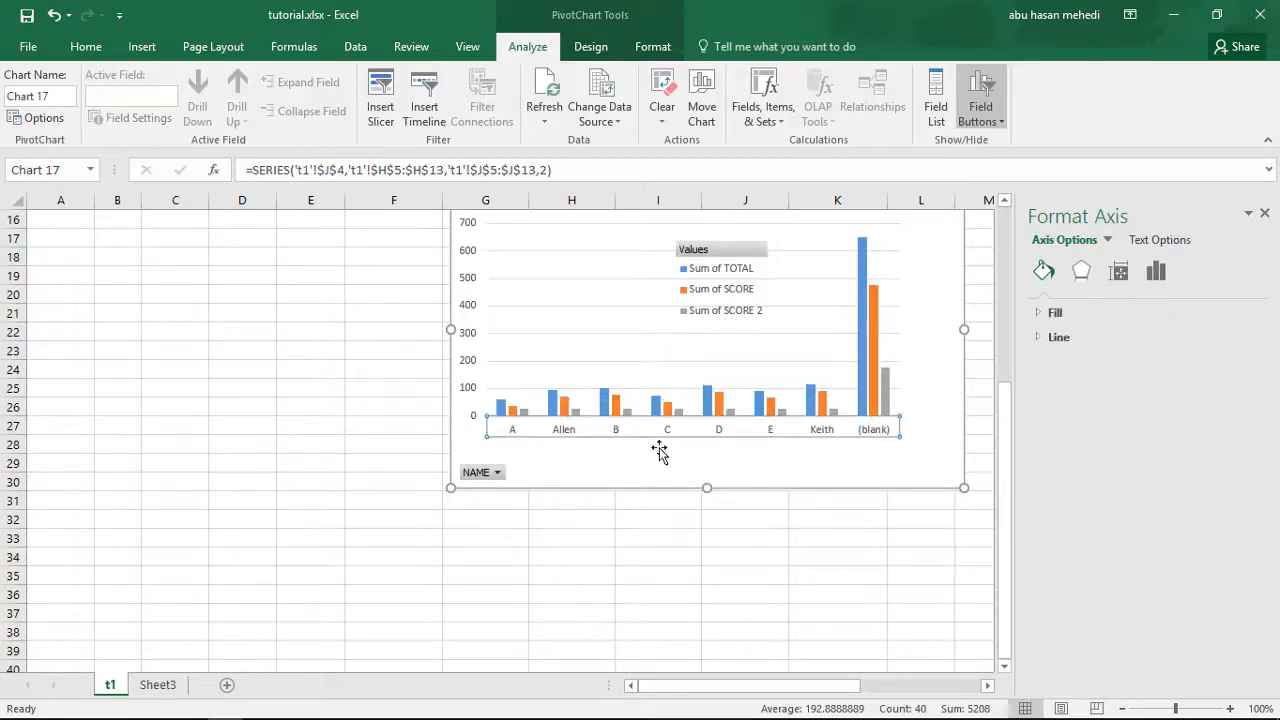
pyautogui.click(497, 473)
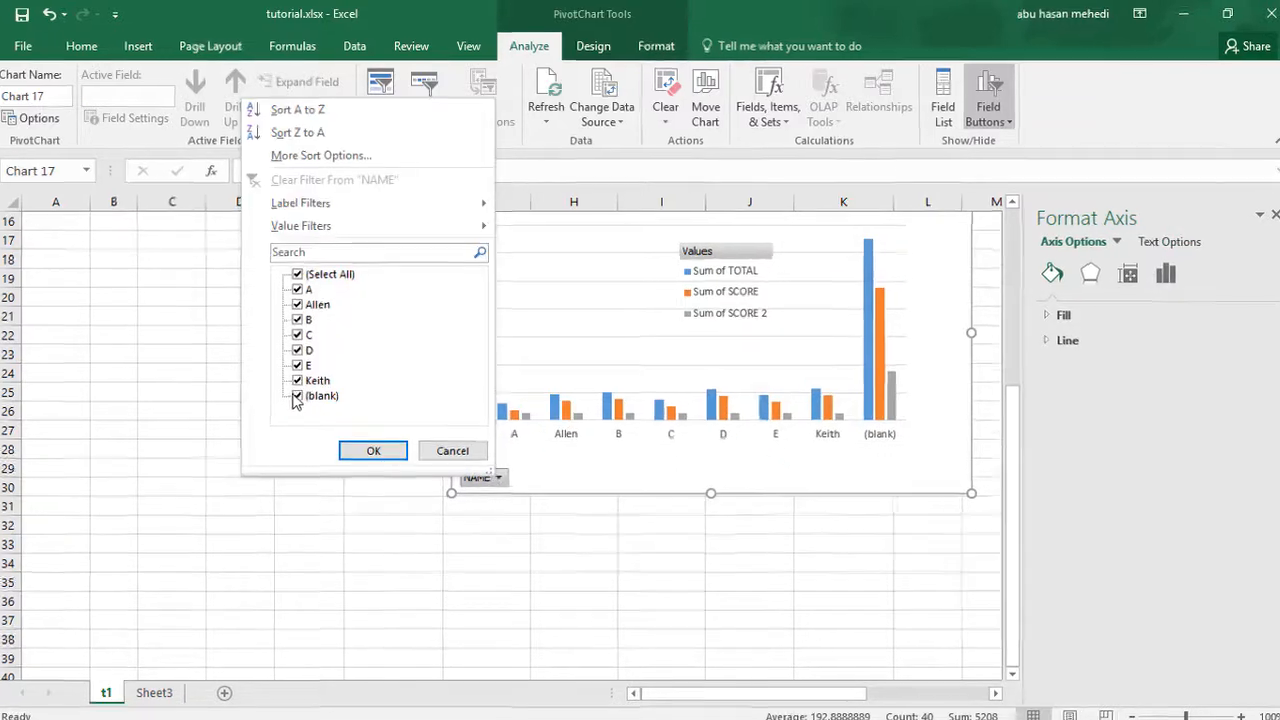
pyautogui.click(323, 392)
pyautogui.click(374, 446)
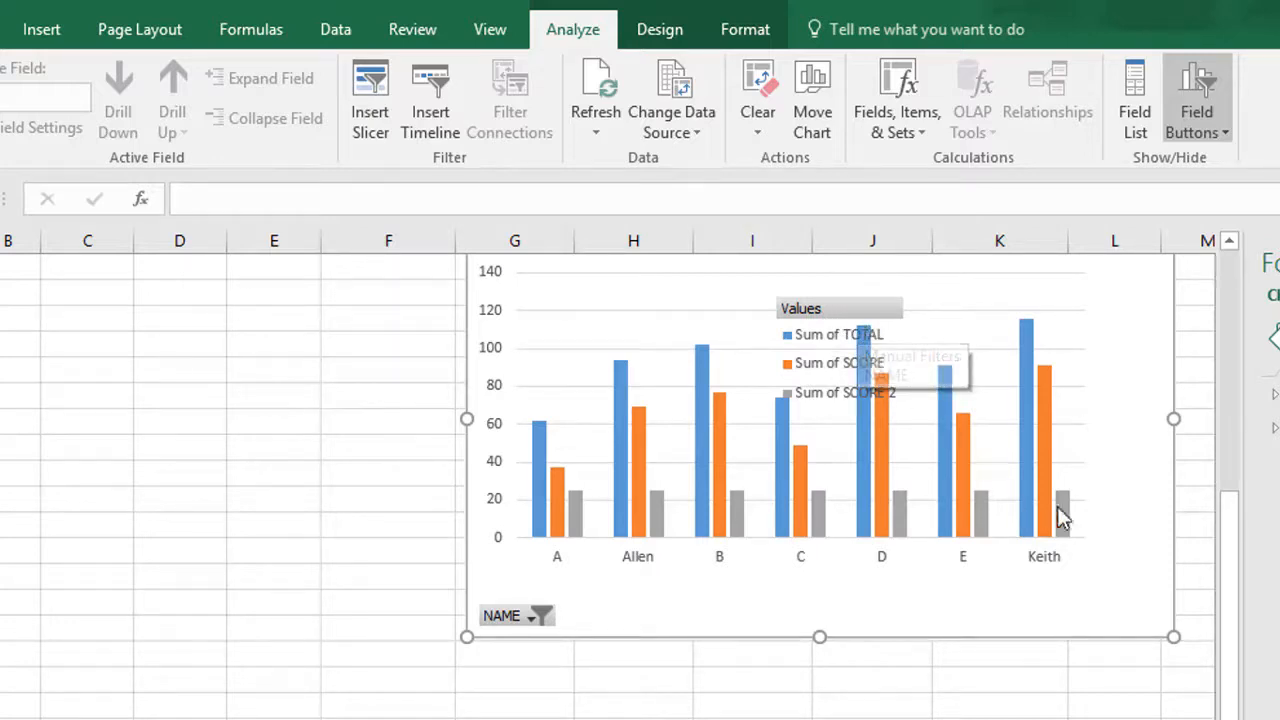
# - Enlarge the PivotChart leftward into column F and downward, and move its legend to the chart's upper-right corner
pyautogui.moveTo(467, 637); pyautogui.dragTo(297, 713)
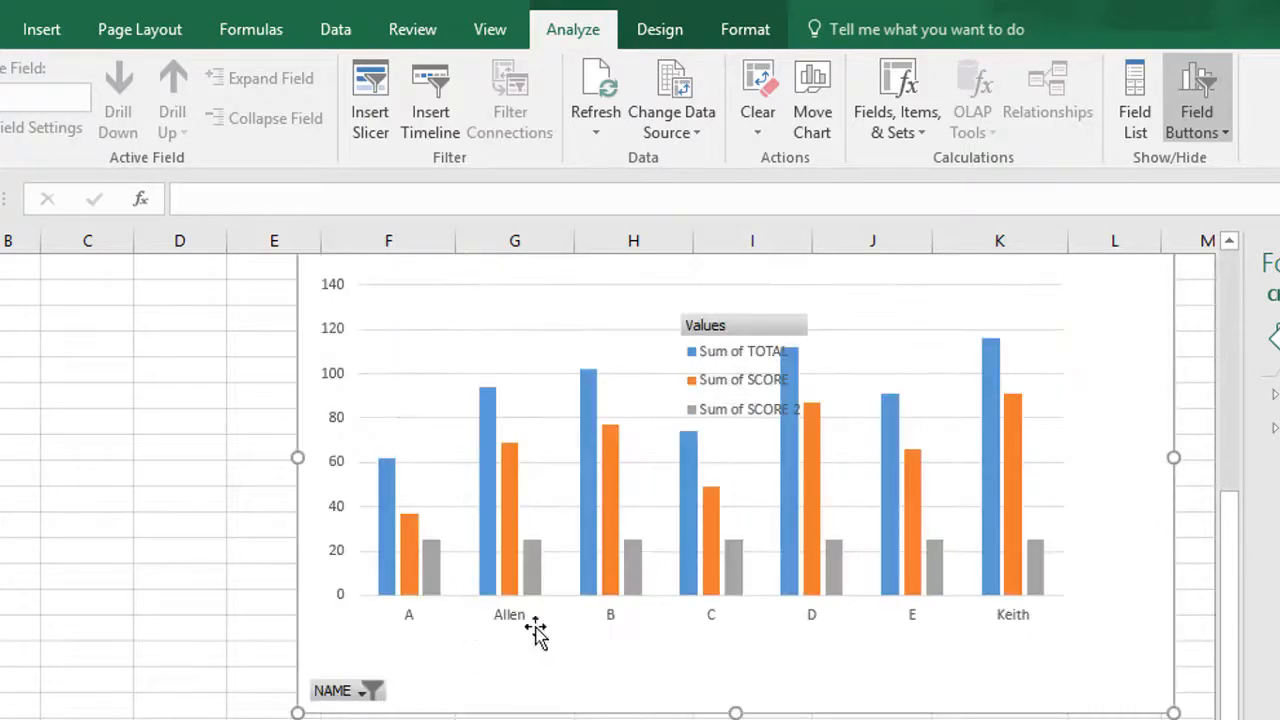
pyautogui.moveTo(752, 363); pyautogui.dragTo(1094, 326)
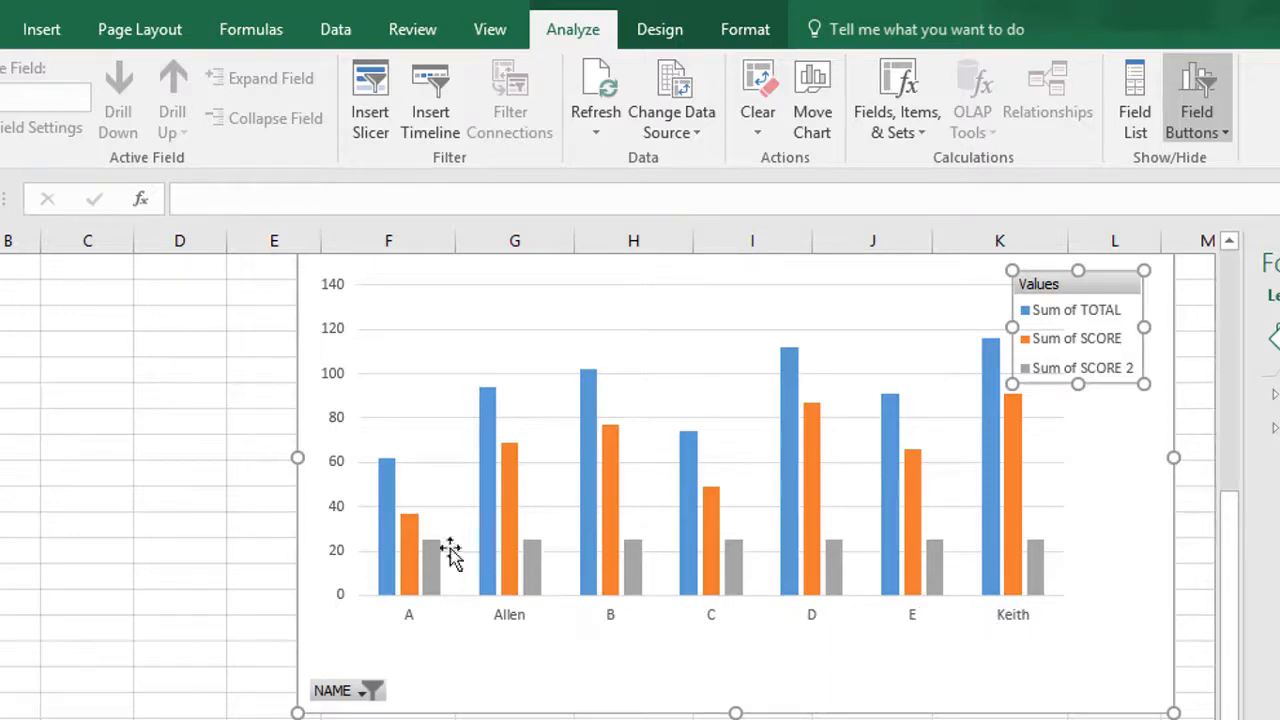
# - Show the TOTAL field as detail beneath the names on the PivotChart's category axis
pyautogui.doubleClick(1012, 613)
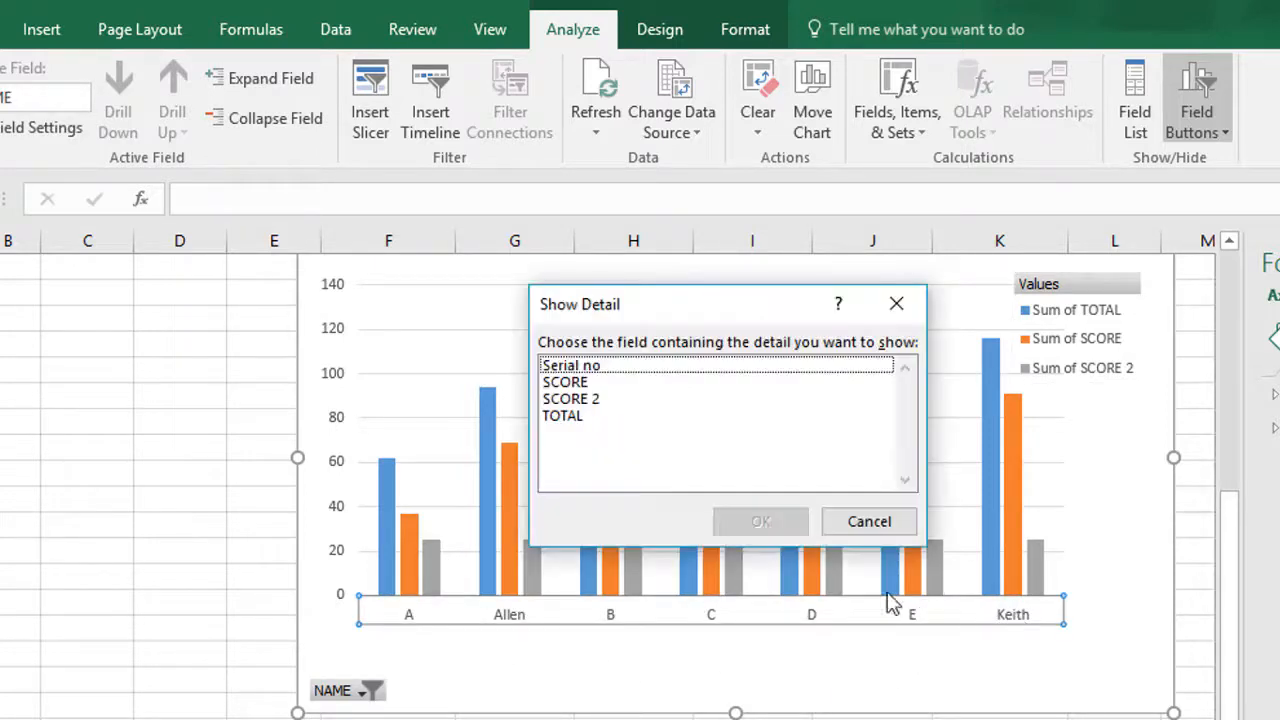
pyautogui.click(562, 418)
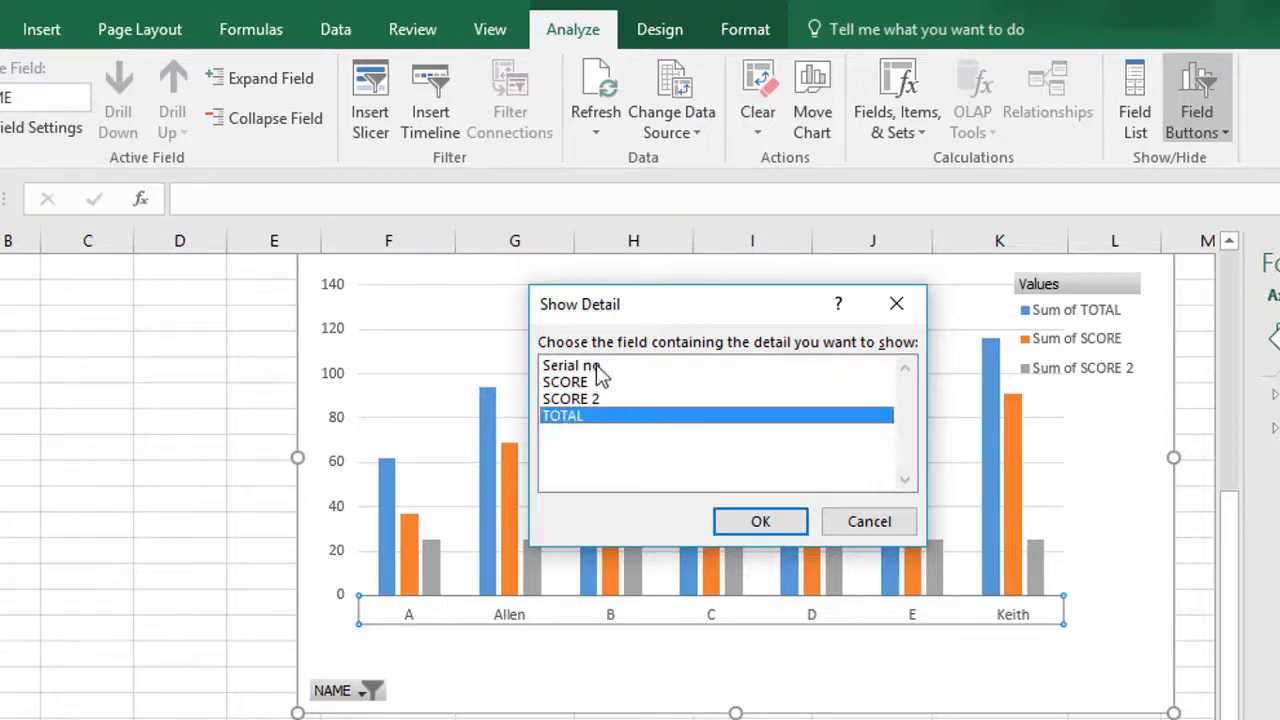
pyautogui.click(766, 524)
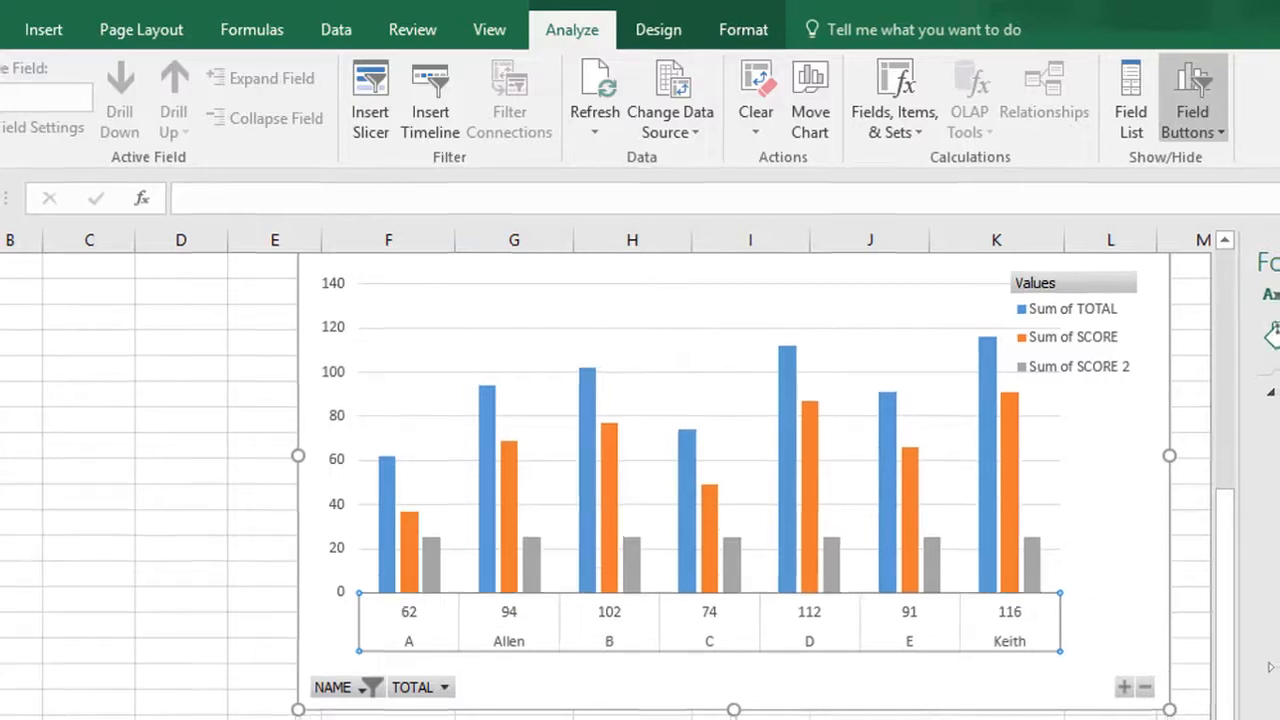
# - Try a solid fill on the PivotChart's category axis and return its fill to Automatic
pyautogui.click(1137, 395)
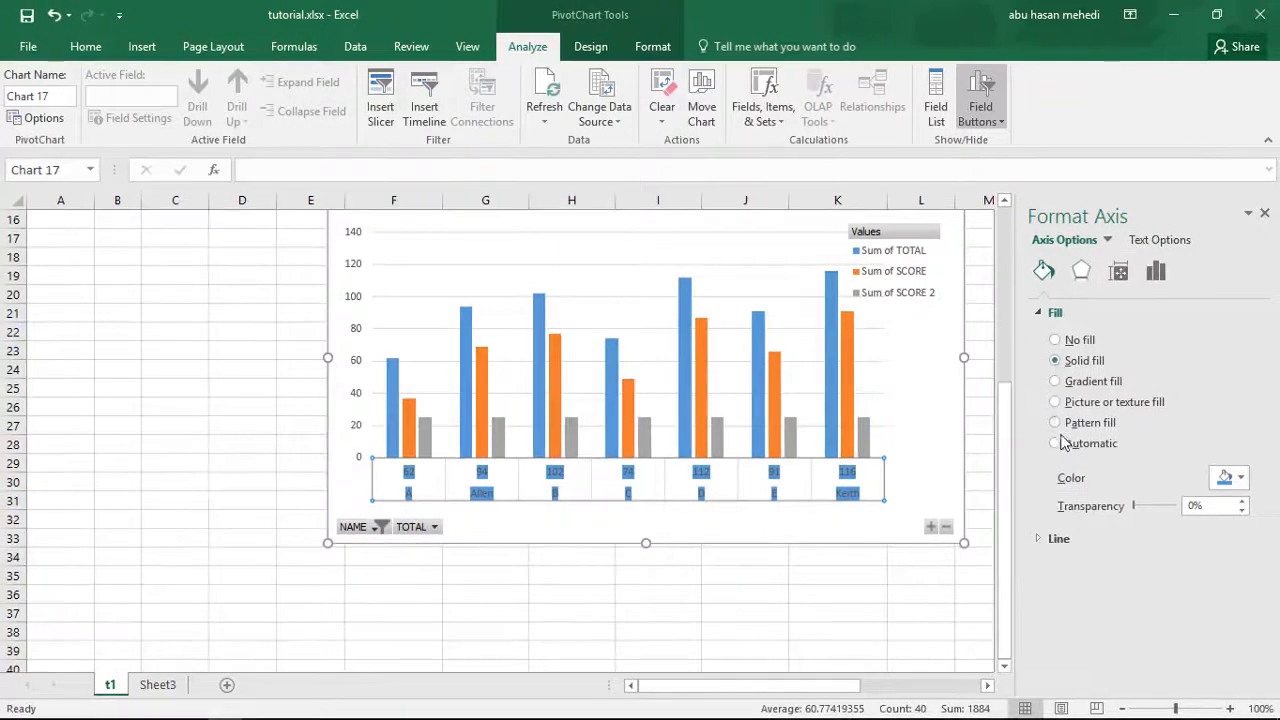
pyautogui.click(1055, 443)
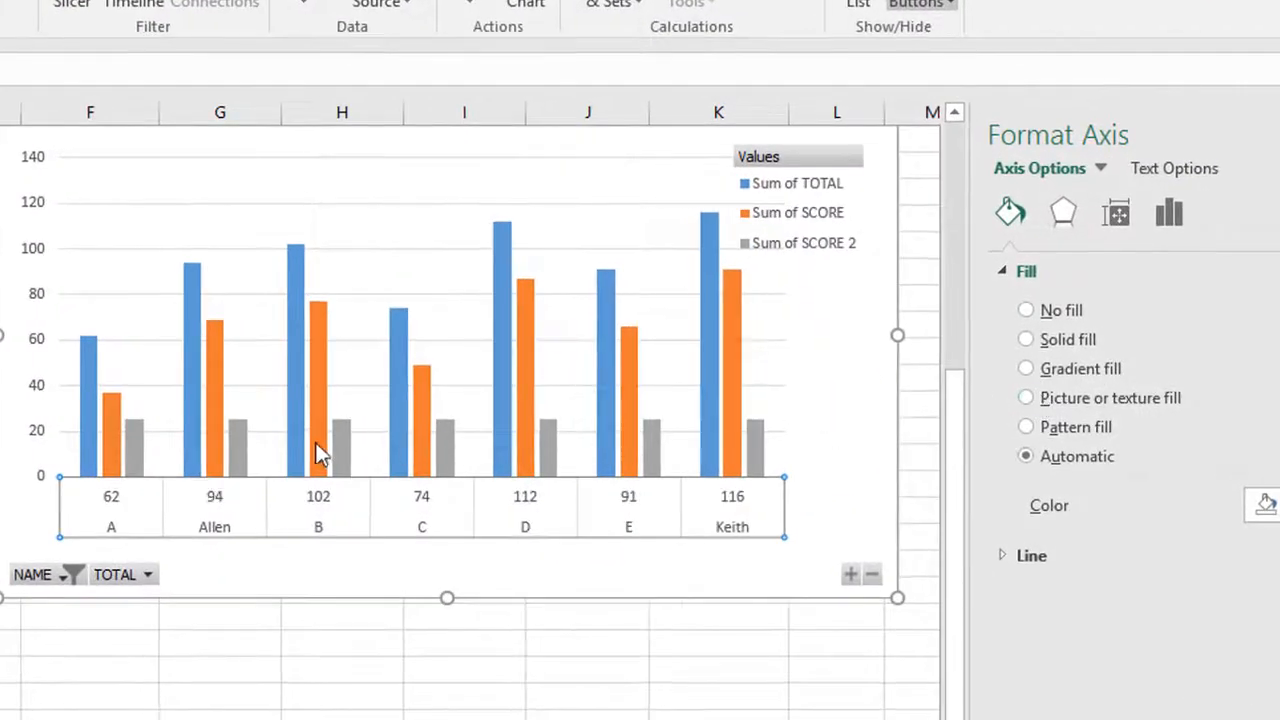
# - Give the Sum of SCORE columns a solid dark gray fill
pyautogui.click(624, 340)
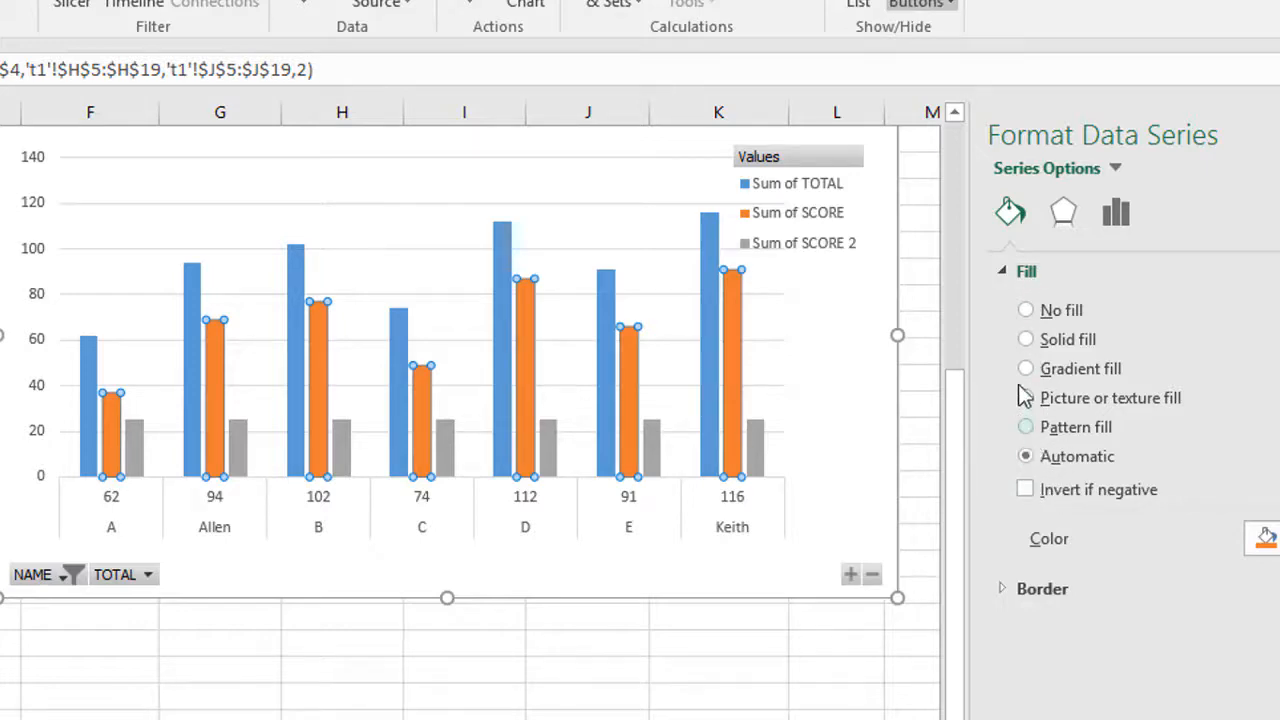
pyautogui.click(1028, 340)
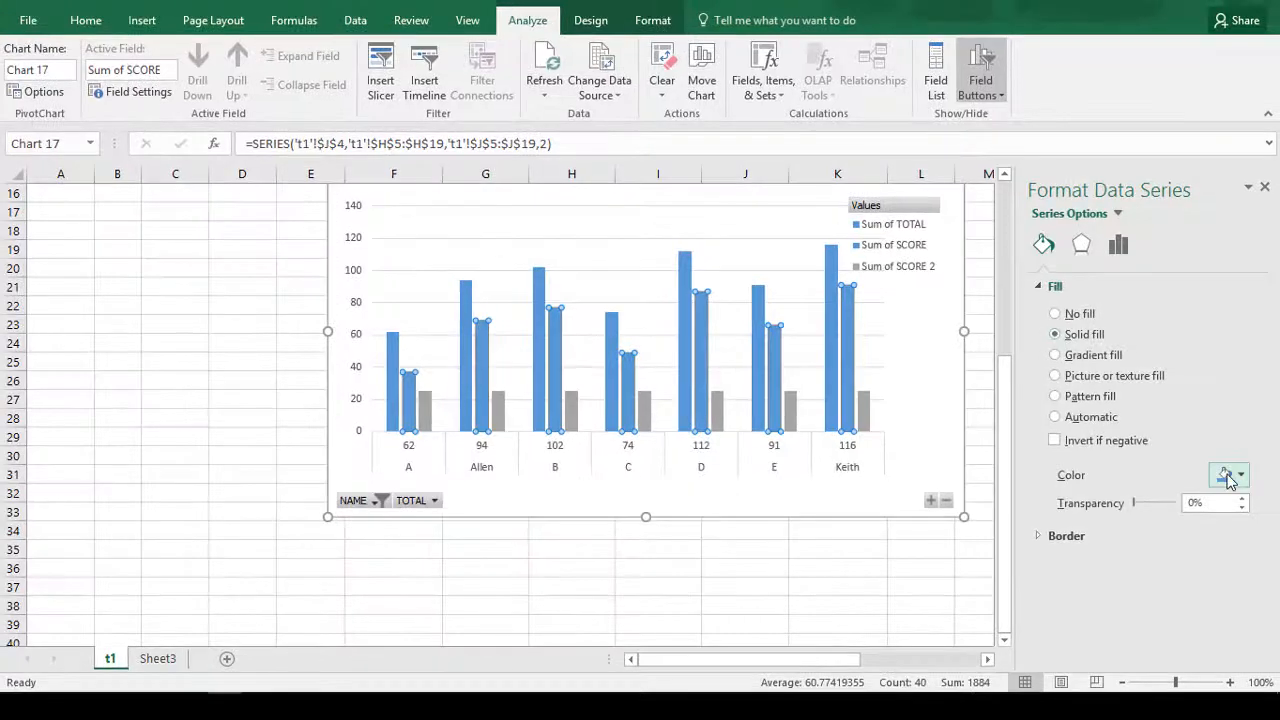
pyautogui.click(1229, 479)
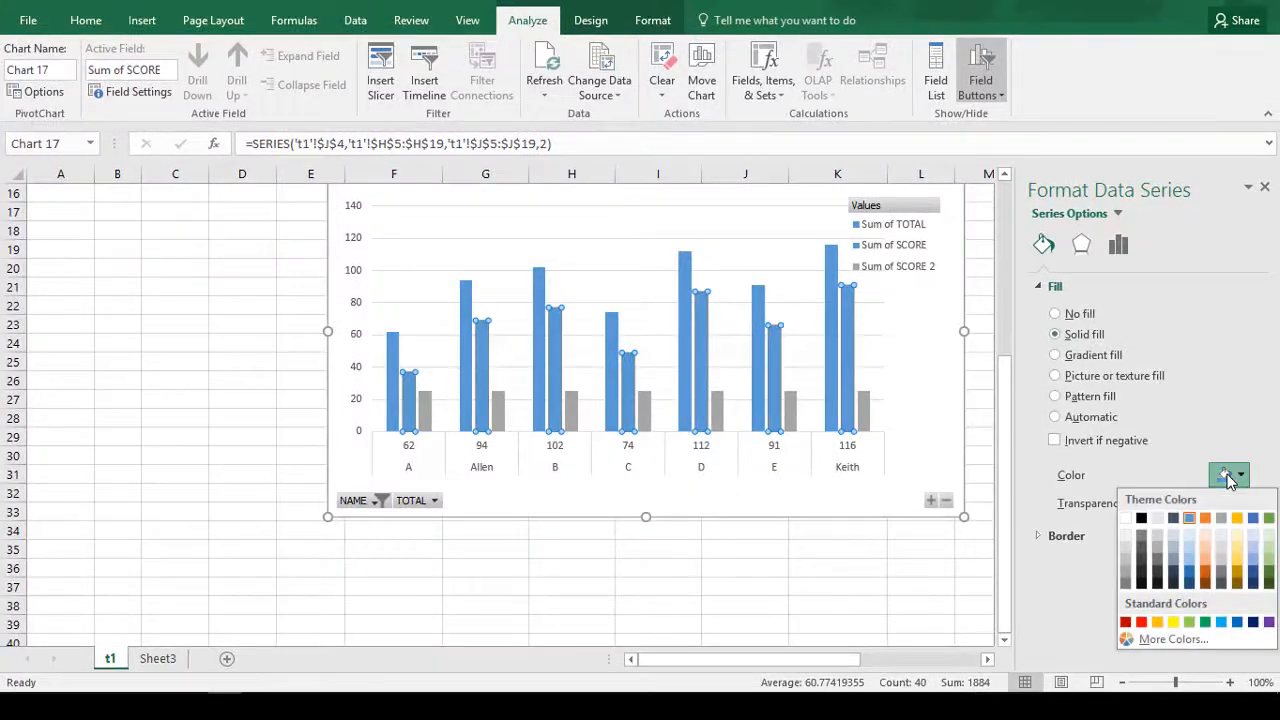
pyautogui.click(1144, 538)
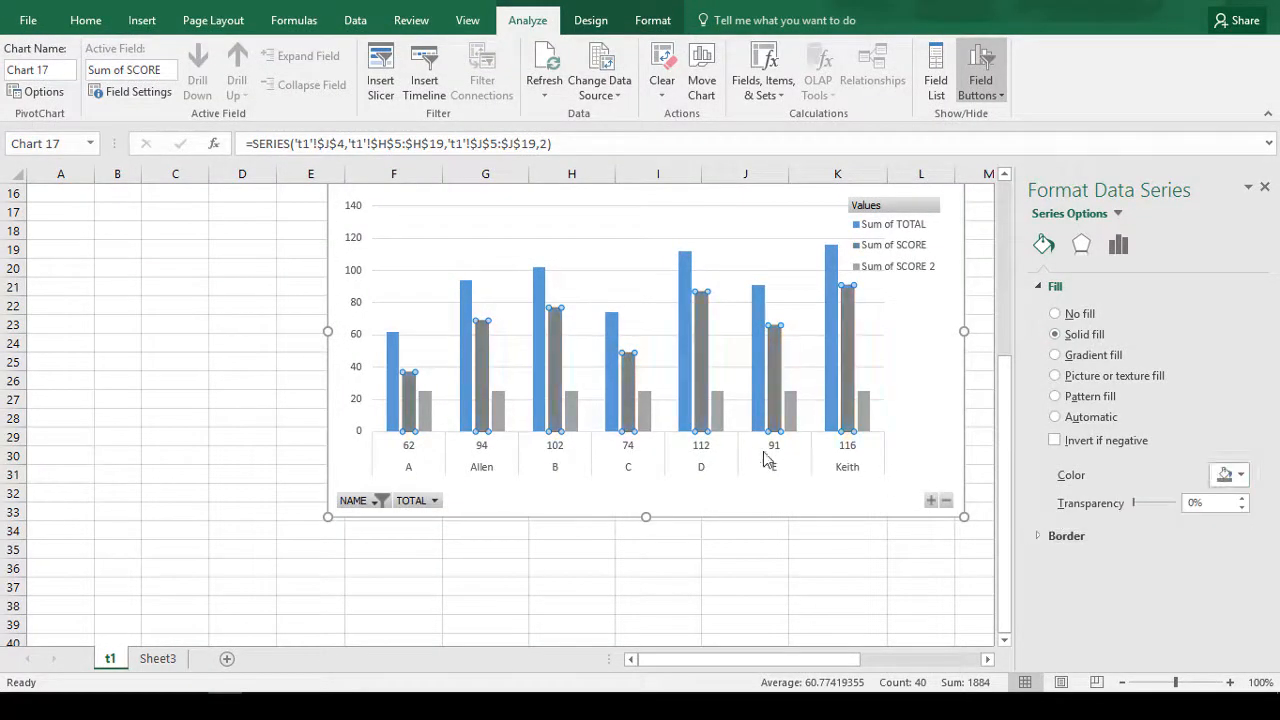
pyautogui.click(873, 424)
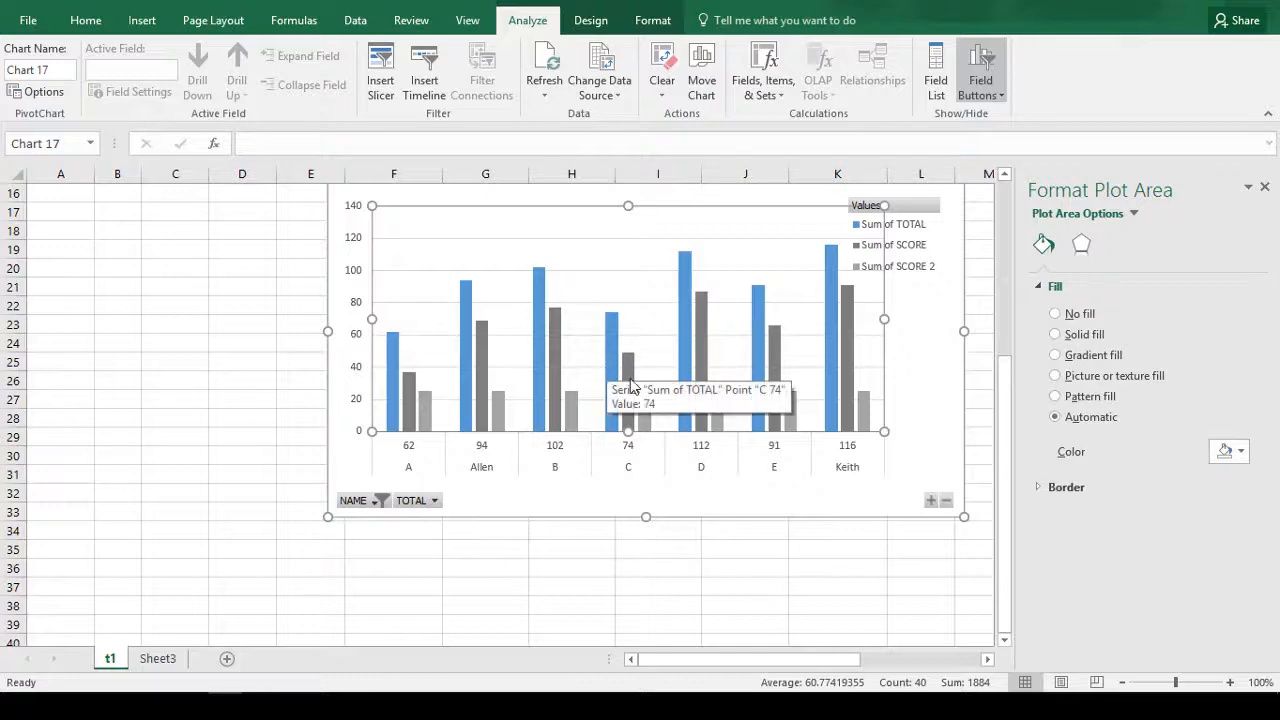
# - Review the PivotTable beside the mark sheet and preview the pie and doughnut chart types without inserting one
pyautogui.click(262, 260)
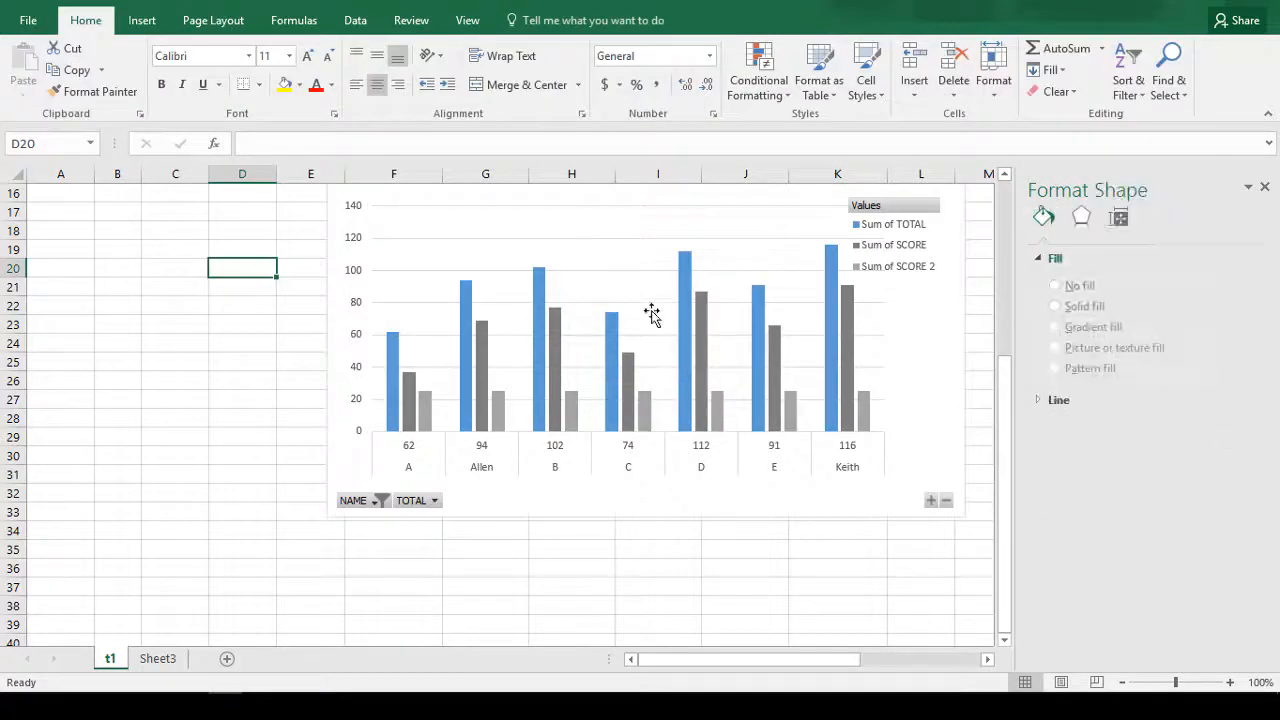
pyautogui.scroll(5, 758, 408)
pyautogui.scroll(-1, 594, 388)
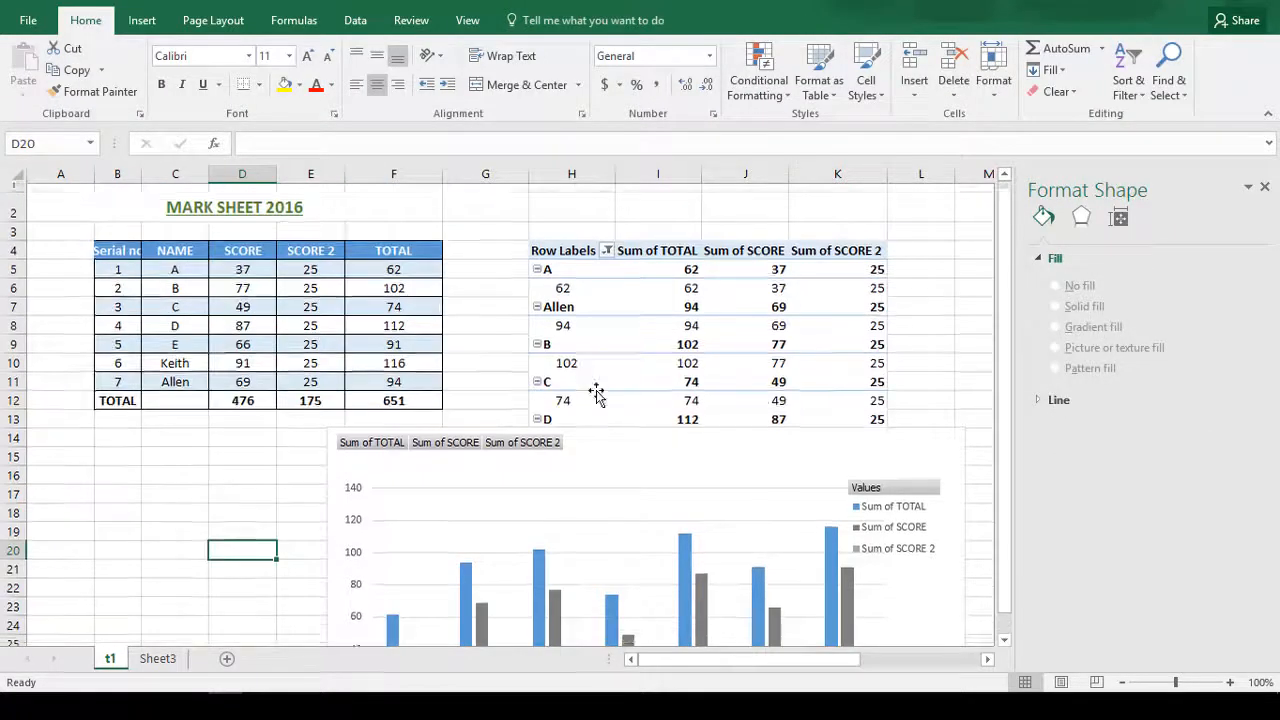
pyautogui.scroll(1, 594, 389)
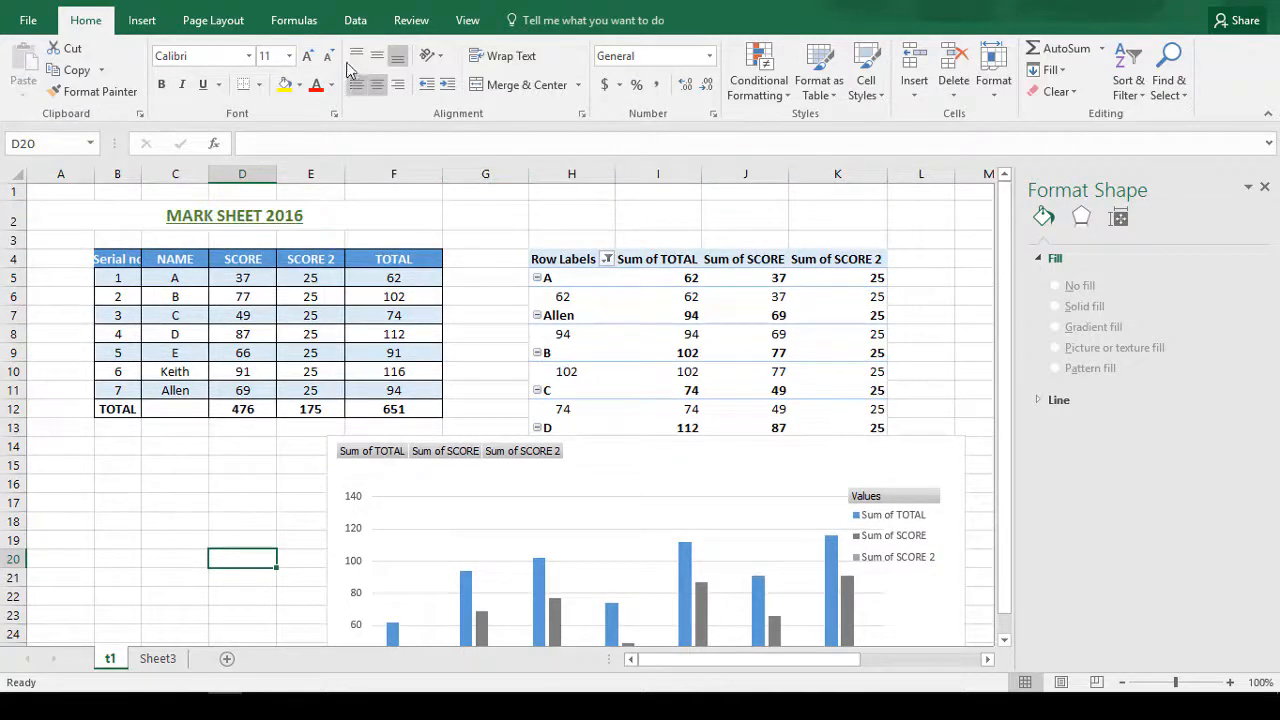
pyautogui.click(146, 24)
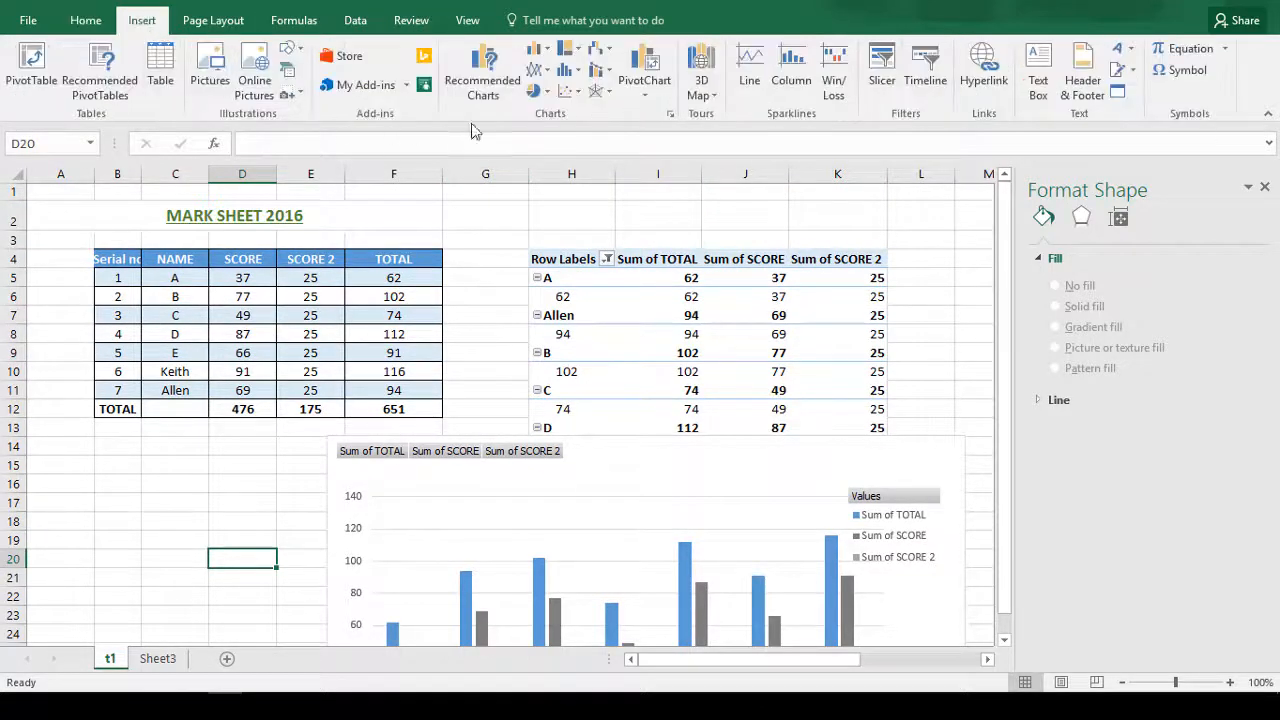
pyautogui.click(536, 91)
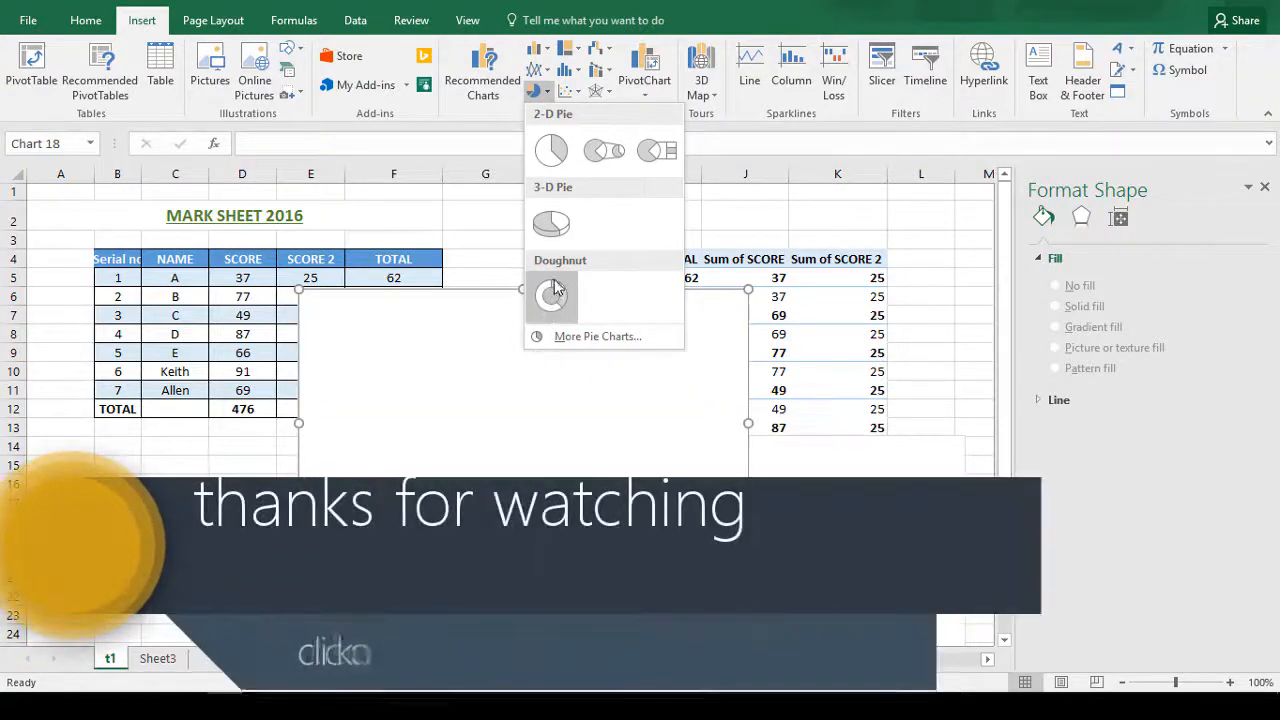
pyautogui.click(558, 340)
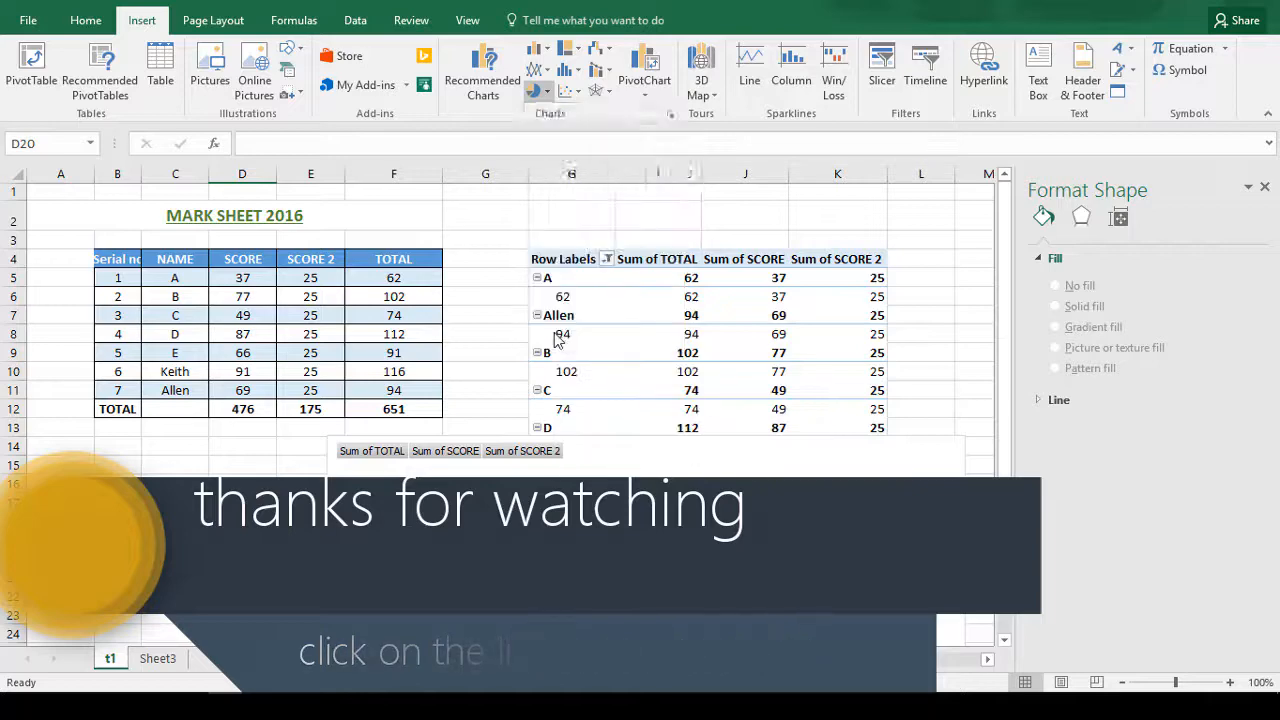
pyautogui.click(651, 397)
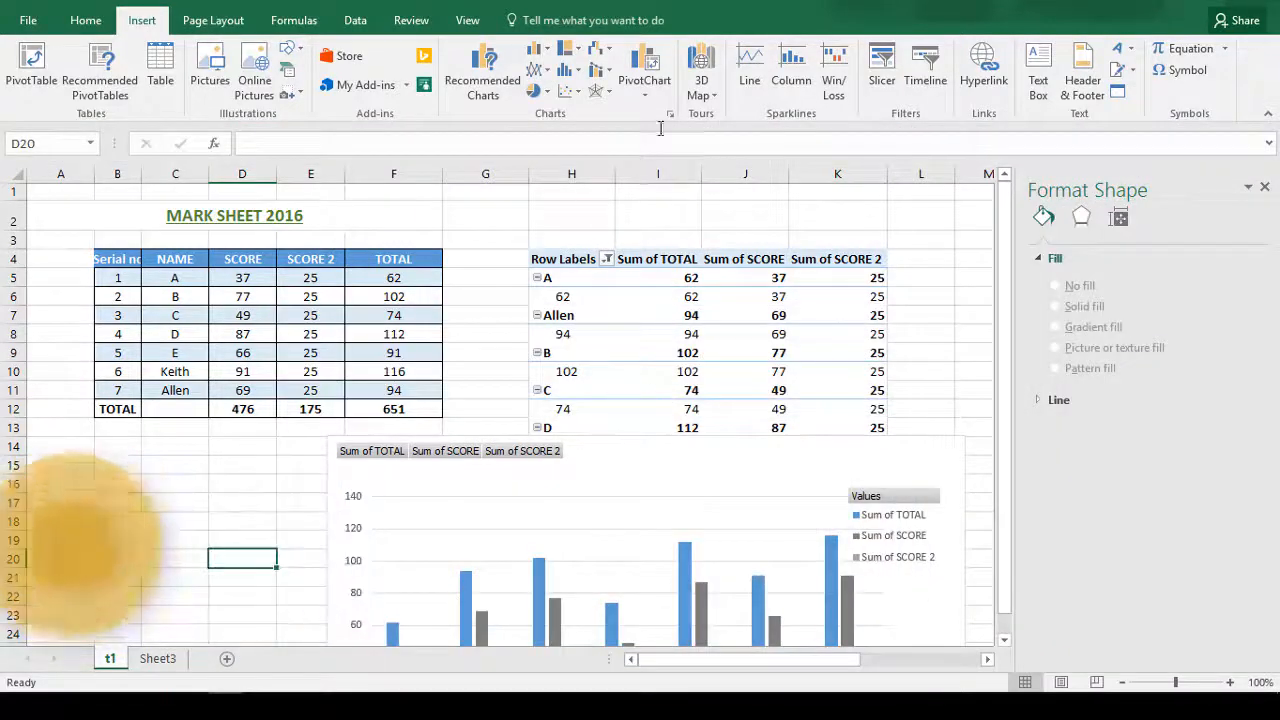